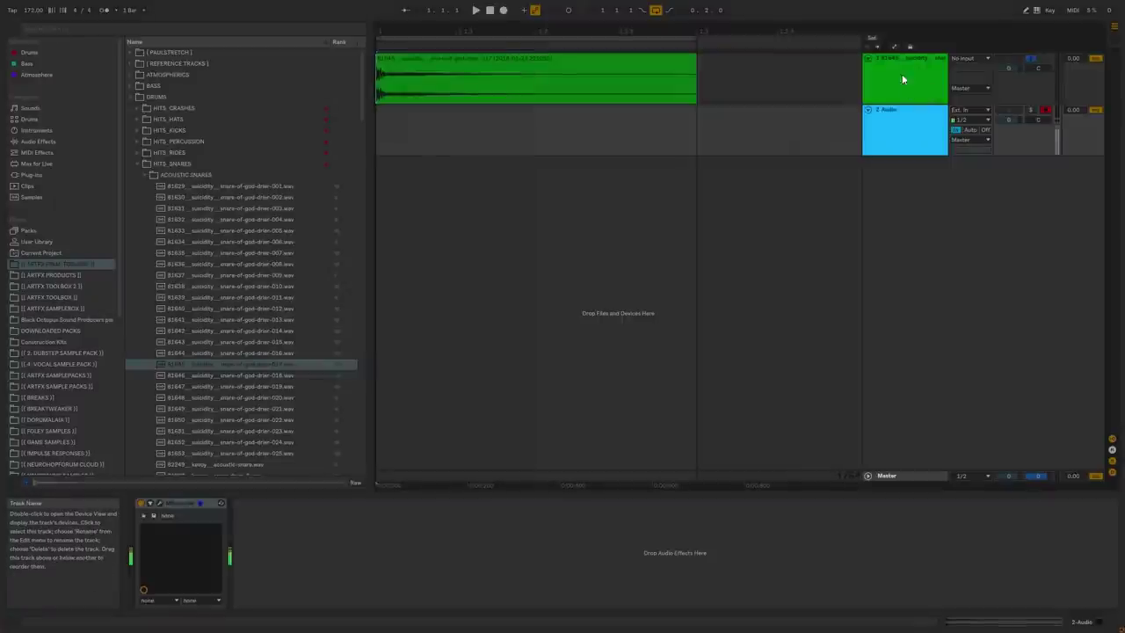
- Collapse the DRUMS library folder and check the Master's Sonarworks Reference calibration, then close it
left_click(169, 163)
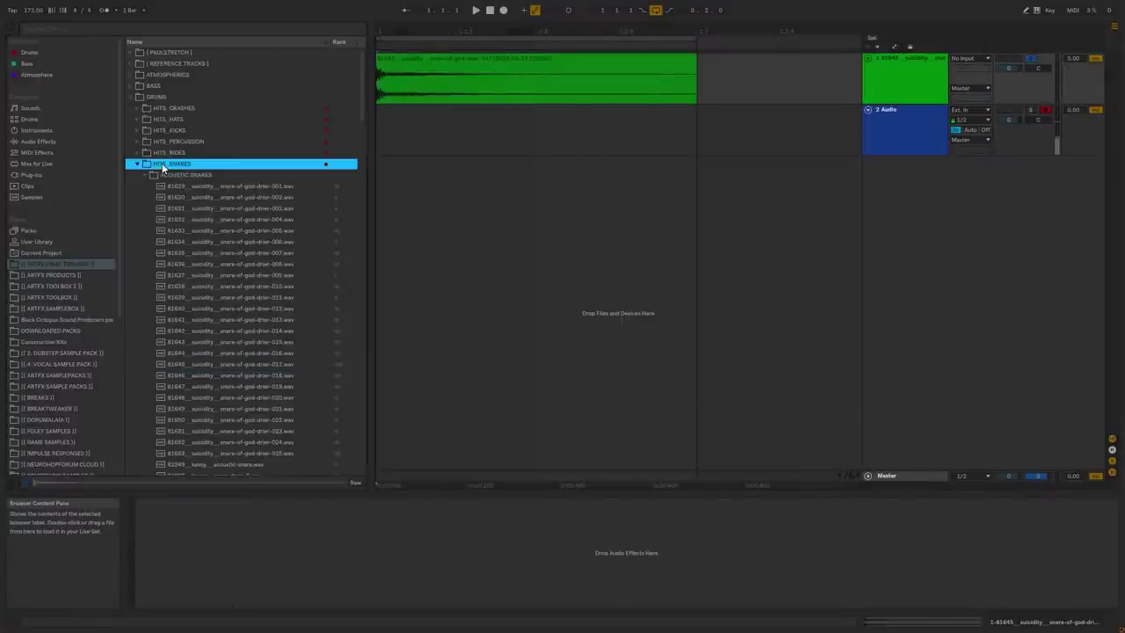
left_click(131, 97)
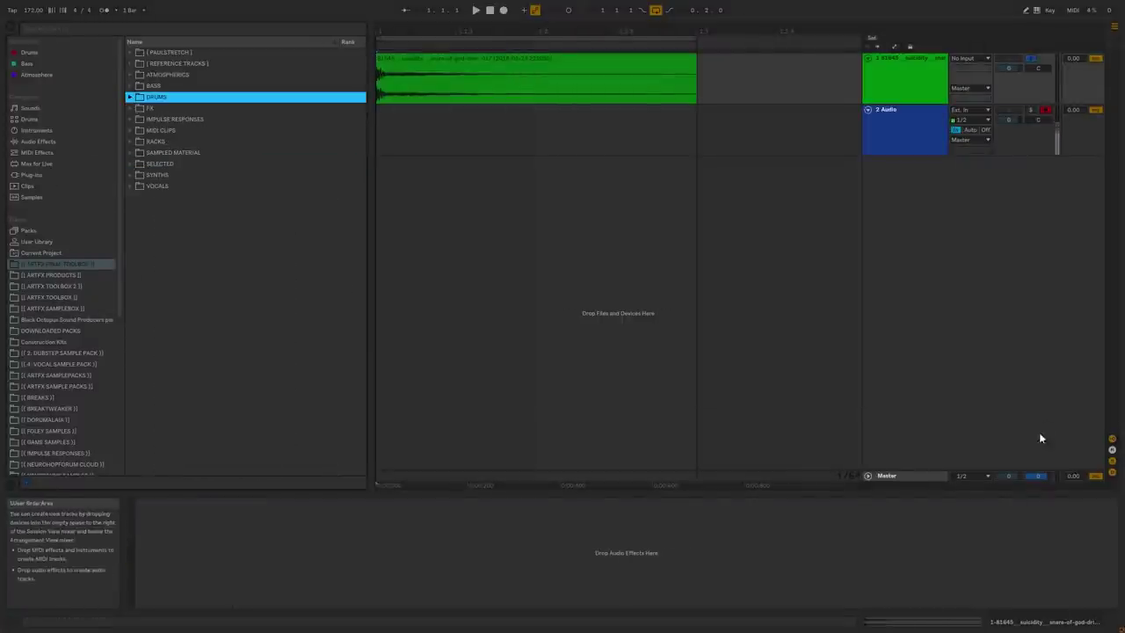
left_click(899, 483)
left_click(899, 483)
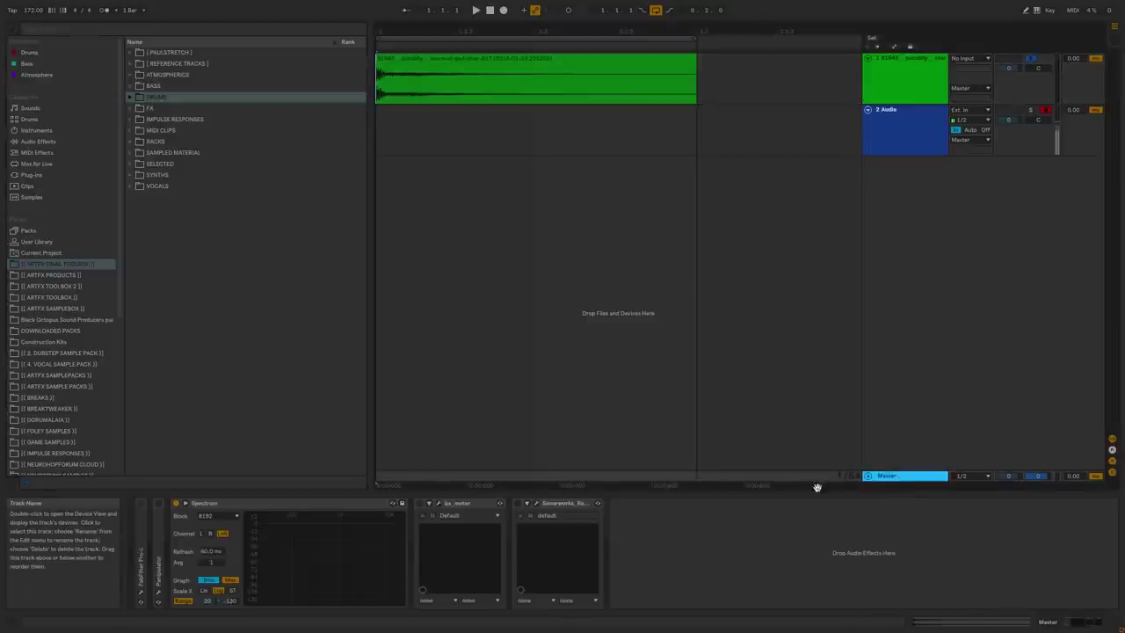
left_click(535, 503)
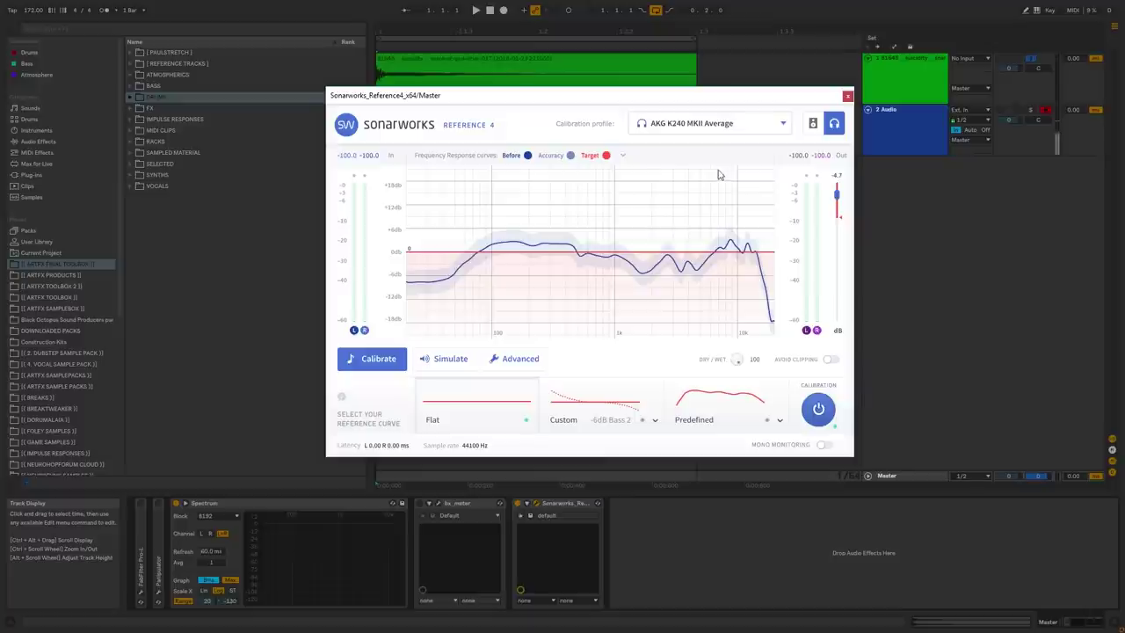
left_click(848, 97)
left_click(896, 63)
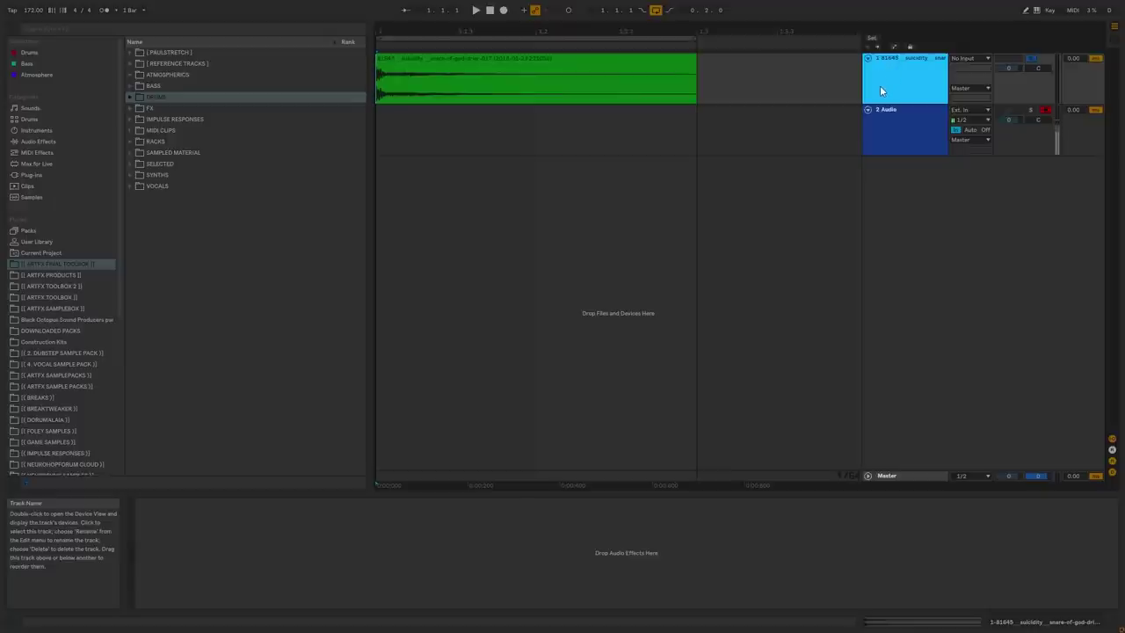
left_click(431, 56)
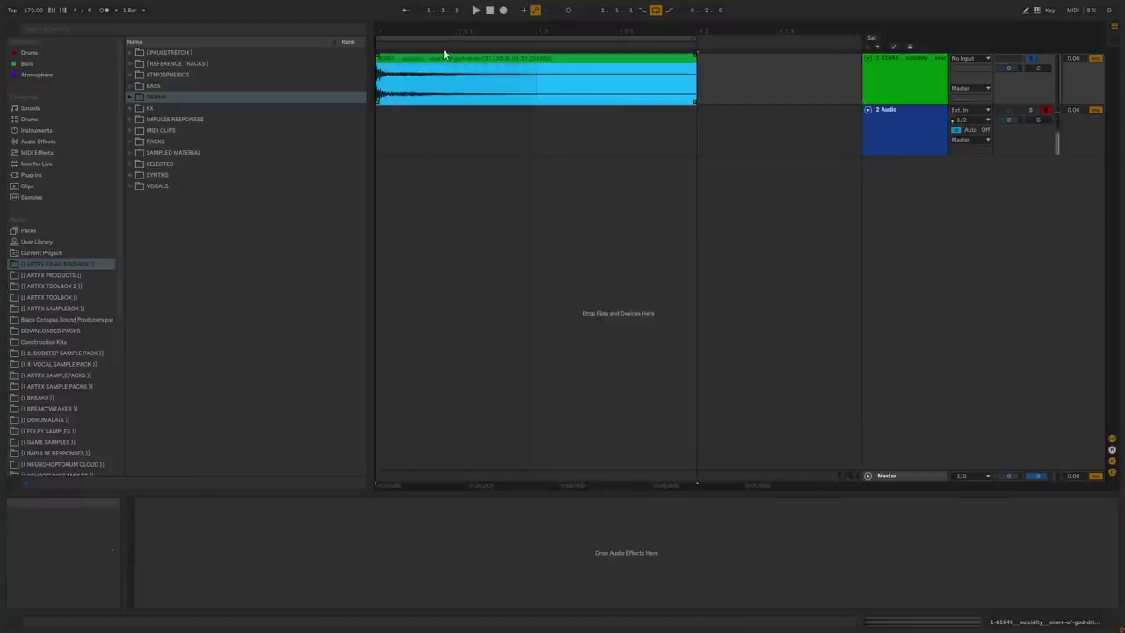
left_click(442, 47)
key("space")
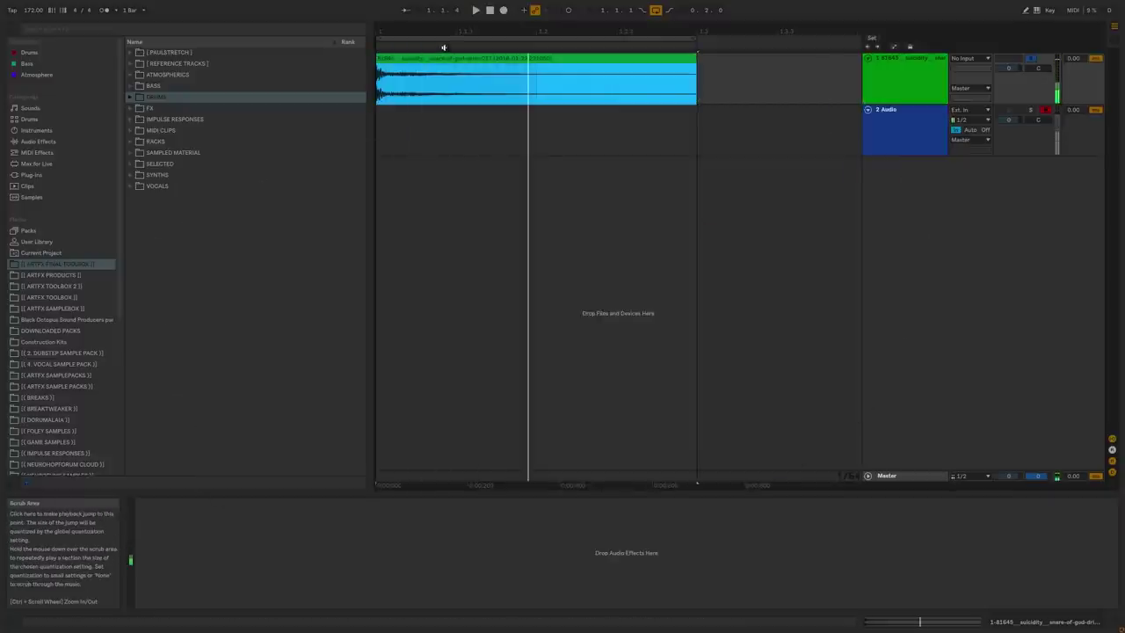
key("space")
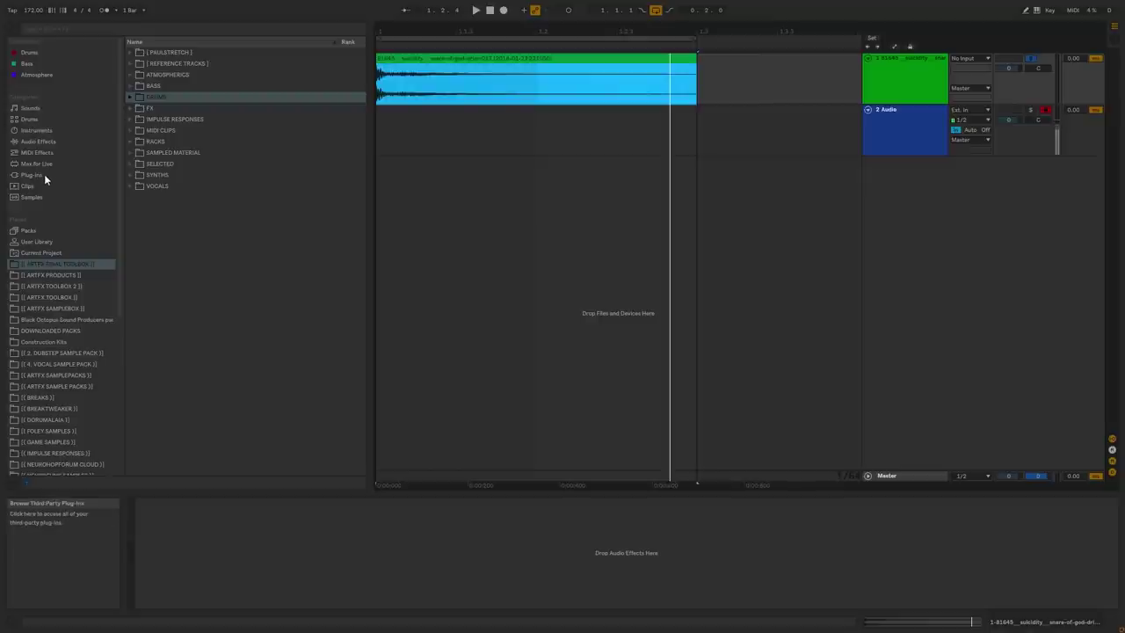
- Add an EQ Eight in M/S mode with band 1 high-passing at about 76 Hz
left_click(41, 141)
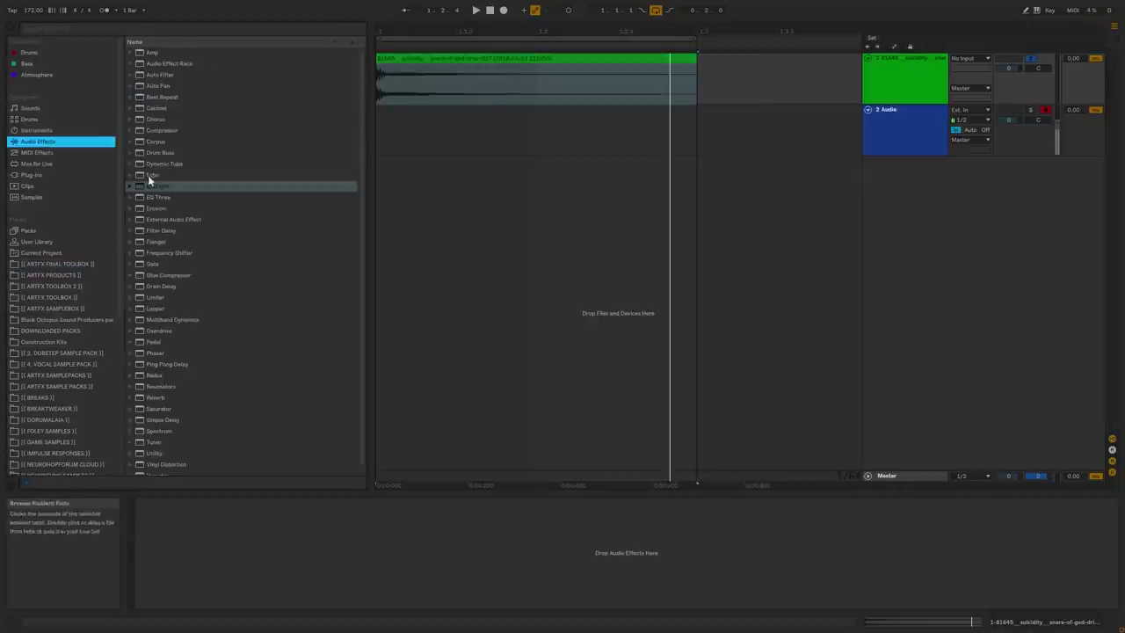
left_click_drag(151, 184, 278, 547)
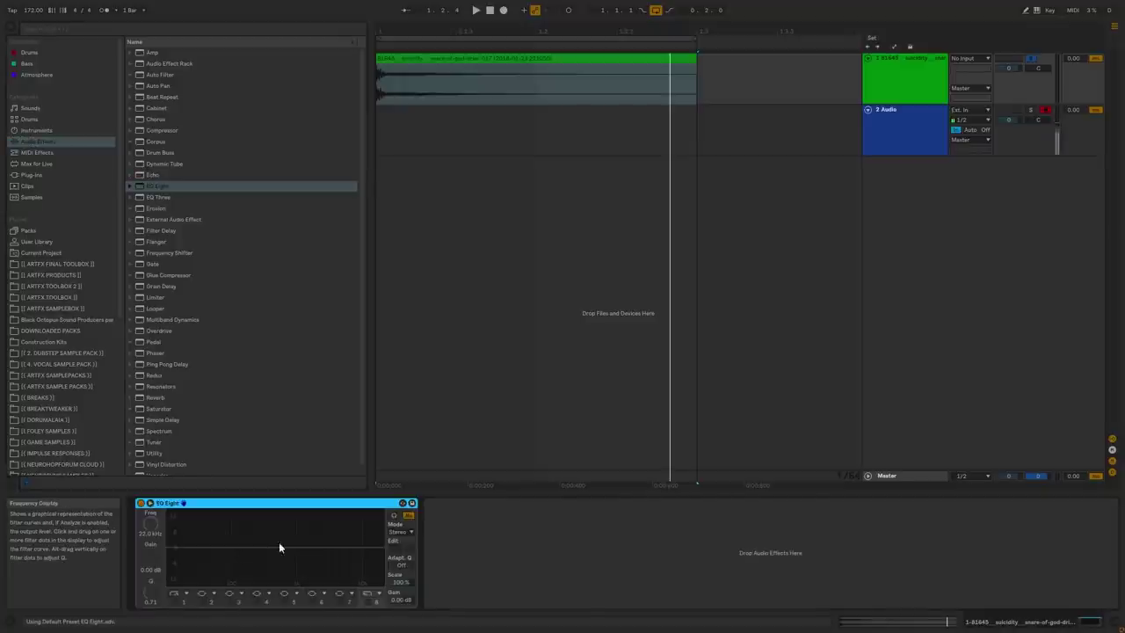
left_click(399, 532)
left_click(400, 555)
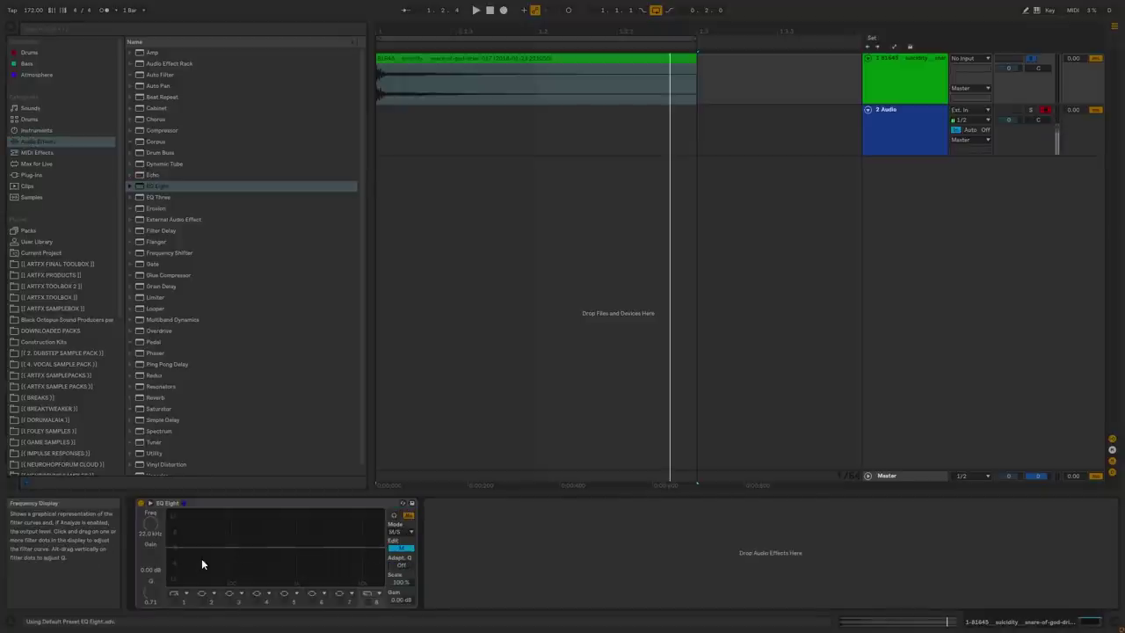
left_click(175, 602)
key("space")
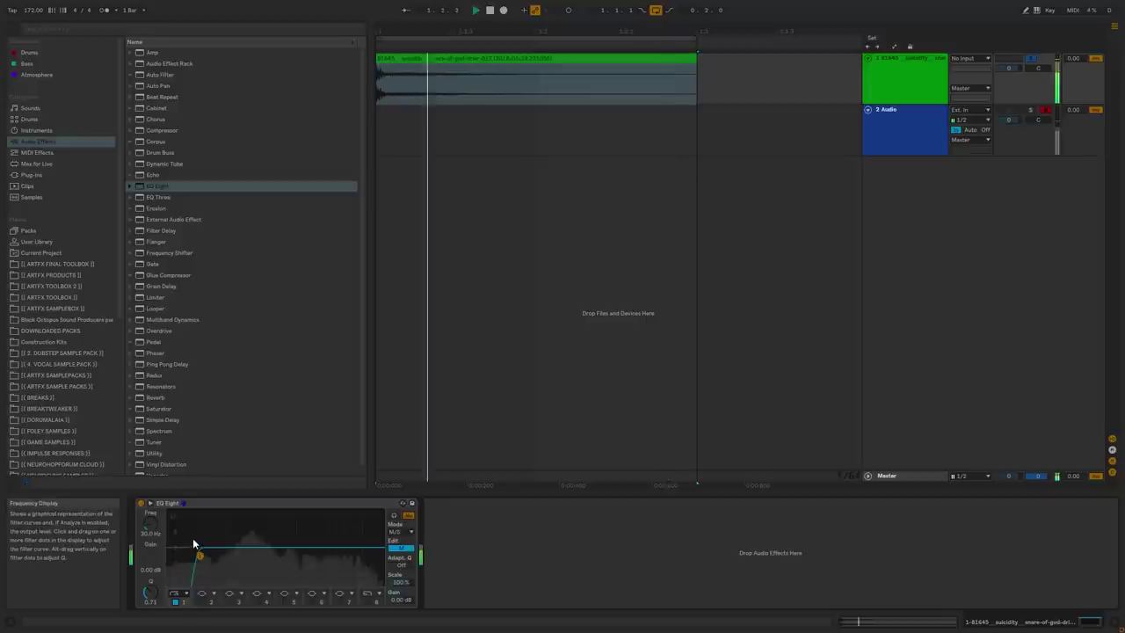
left_click_drag(200, 555, 232, 555)
- High-pass the side channel up to 415 Hz, boost 10.7 kHz by 1.63 dB, and add a second EQ Eight
left_click(401, 547)
left_click_drag(150, 534, 150, 506)
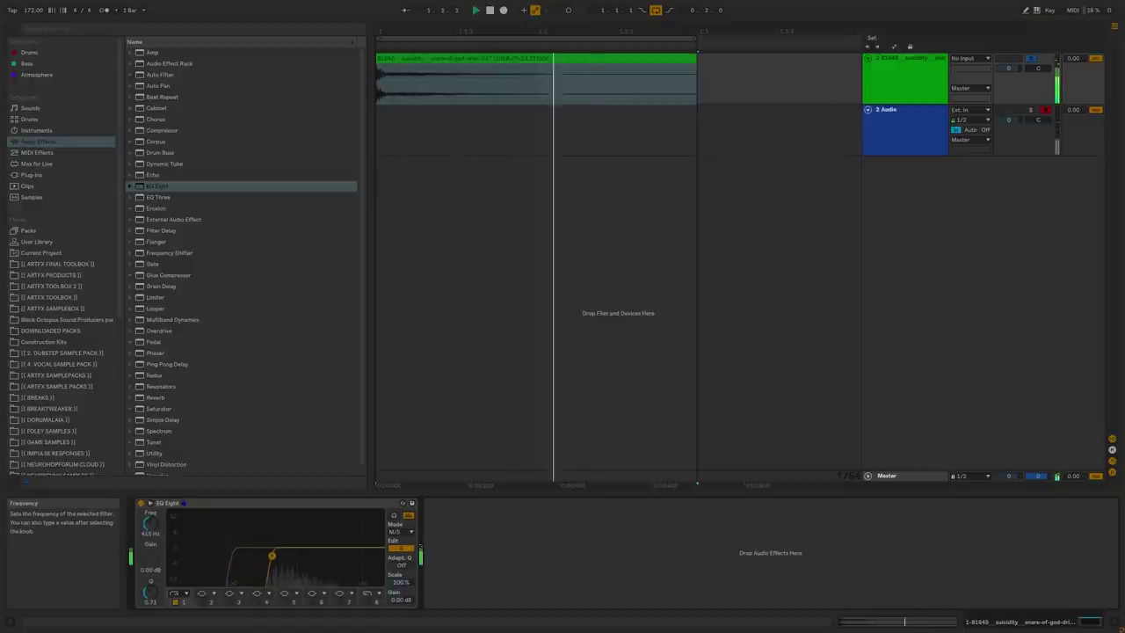
left_click_drag(266, 555, 276, 557)
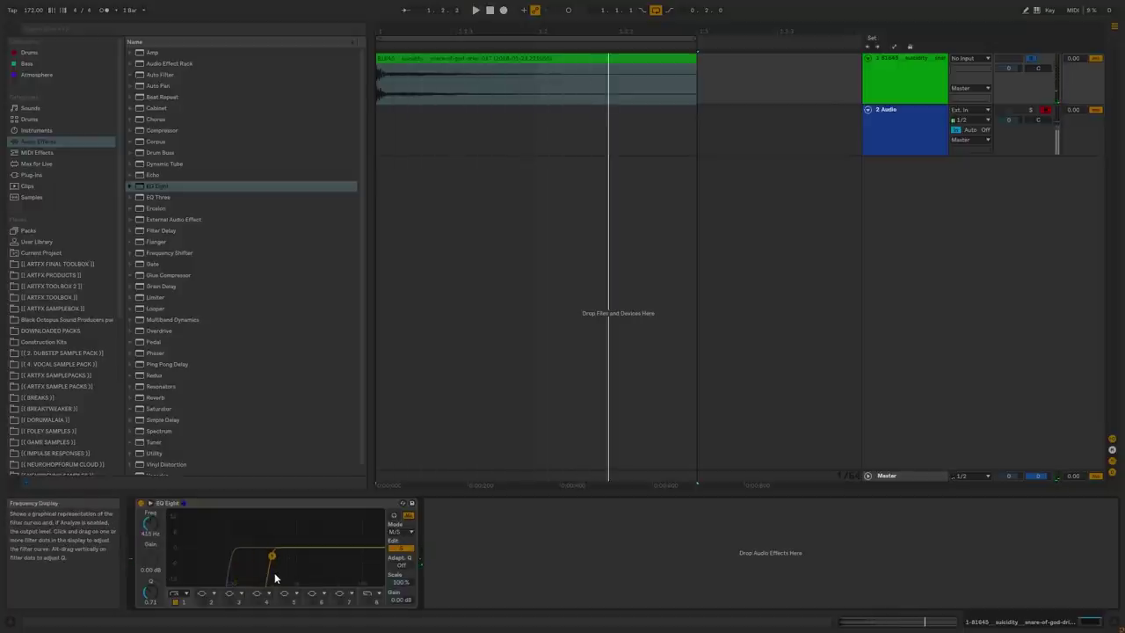
left_click(313, 602)
left_click_drag(255, 549, 360, 544)
key("space")
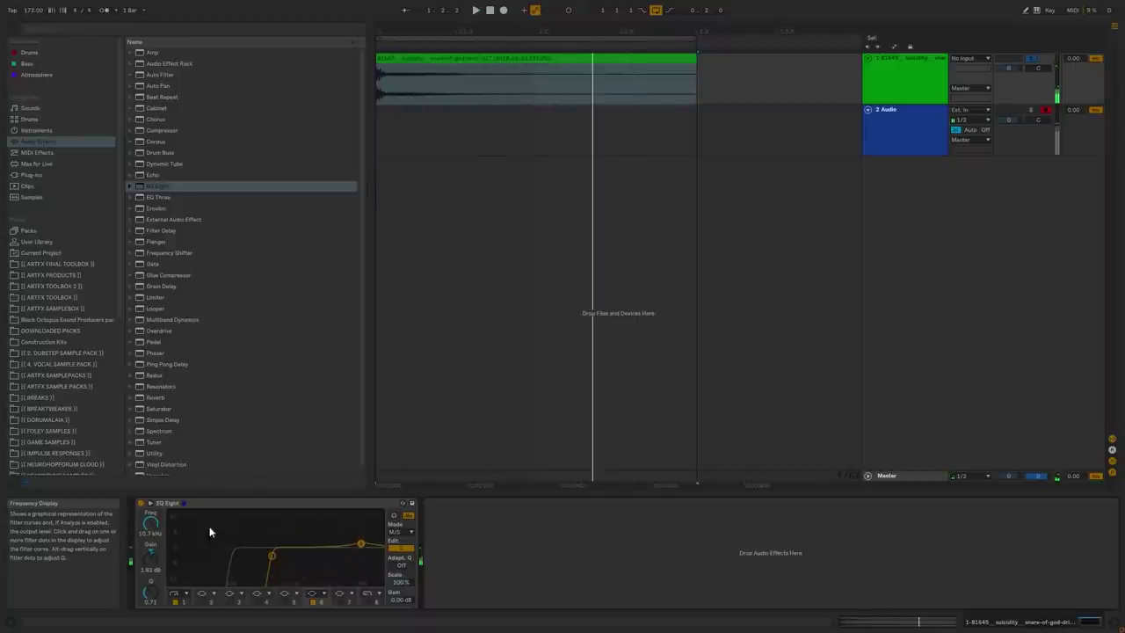
left_click_drag(146, 190, 557, 558)
- Expand the second EQ Eight and boost band 3 at 200 Hz by 10 dB
left_click(436, 506)
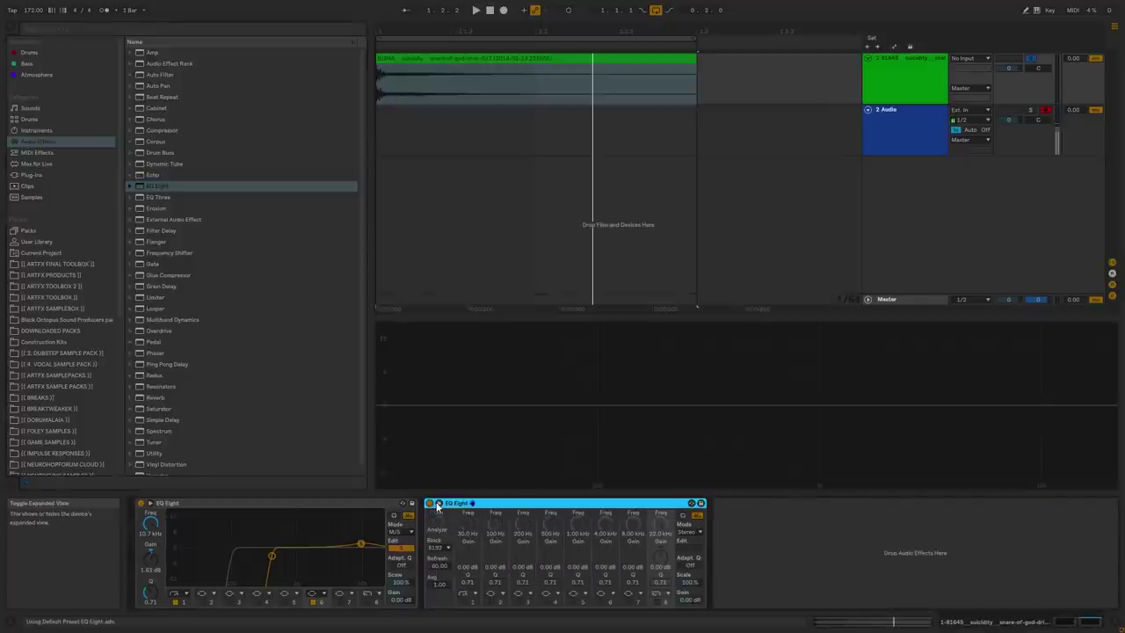
left_click(519, 604)
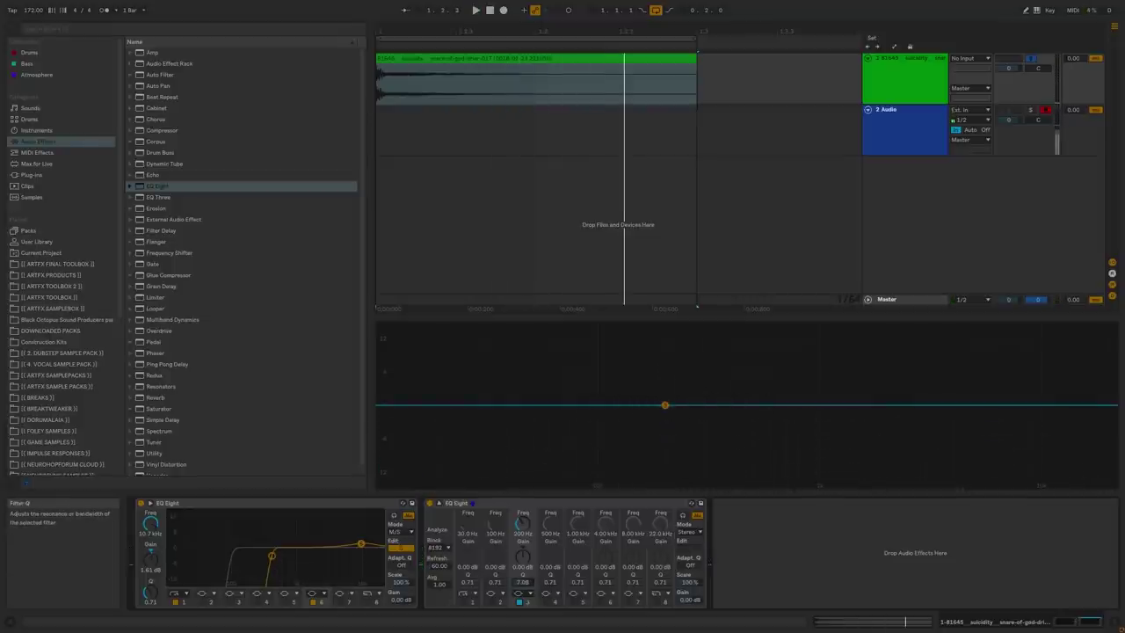
left_click_drag(524, 555, 523, 535)
key("space")
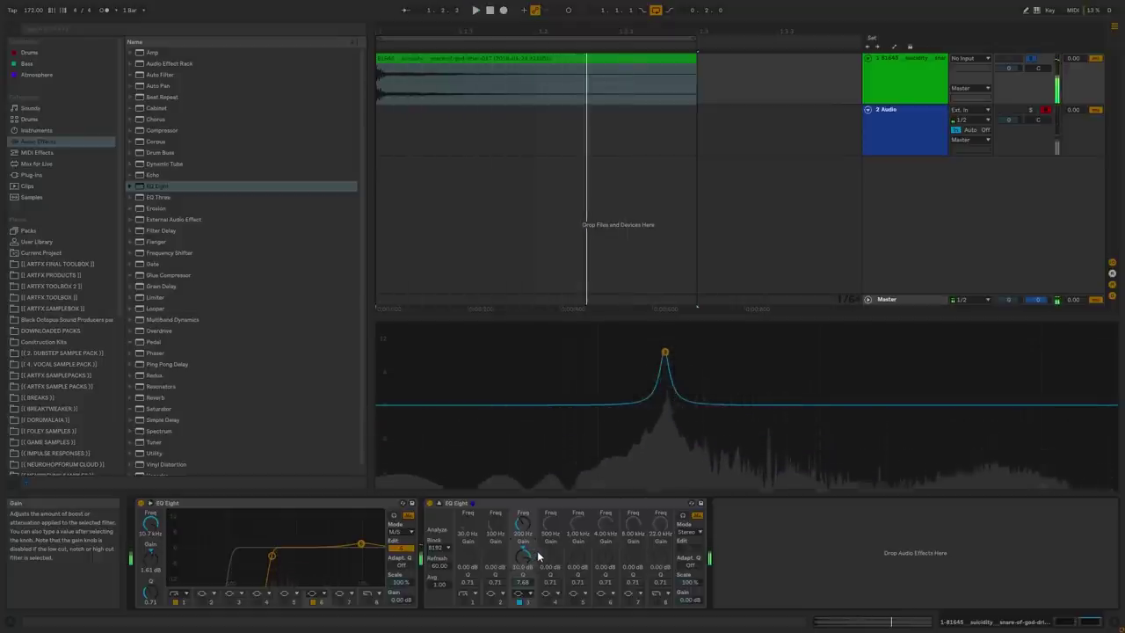
key("space")
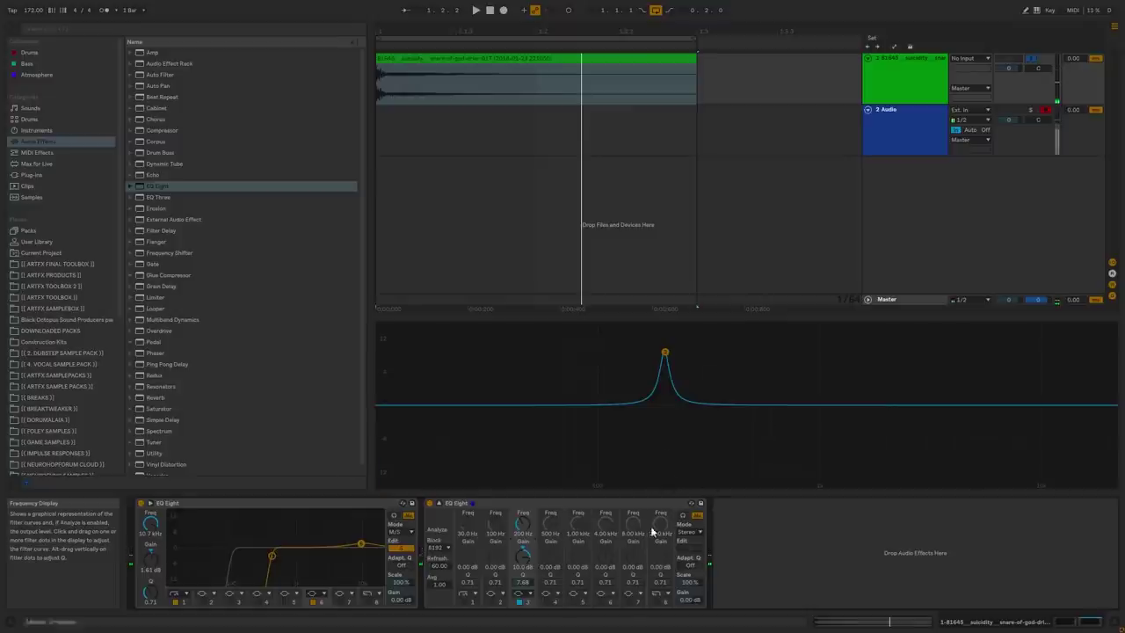
- Cut band 5 by 6.8 dB near 582 Hz with a narrowed Q
left_click(574, 602)
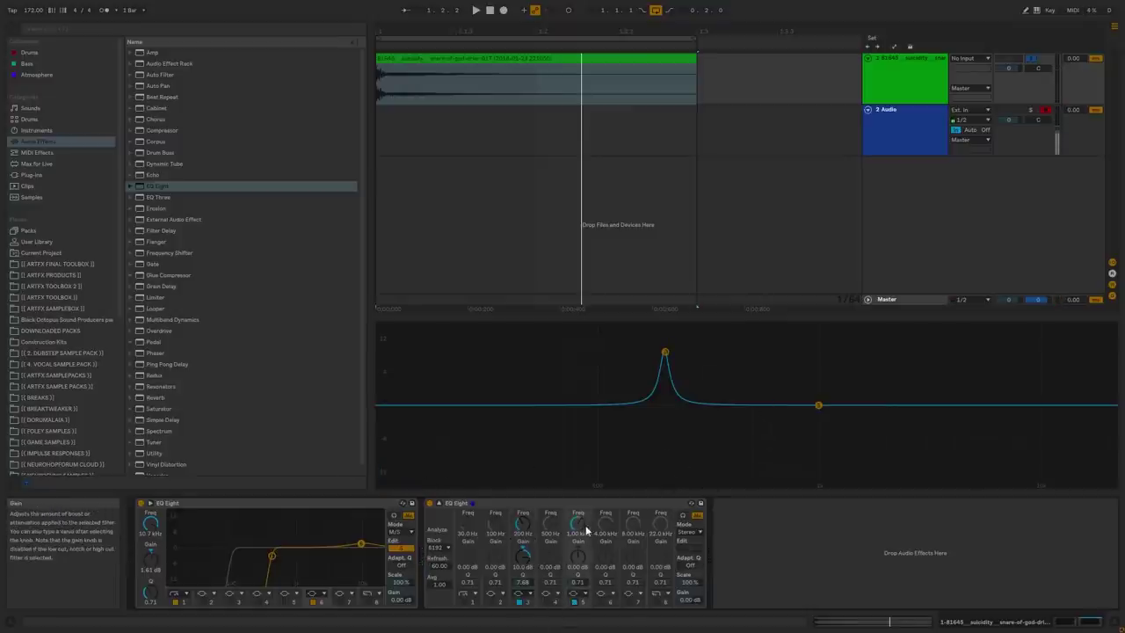
mouse_move(577, 523)
left_mouse_down()
mouse_move(577, 535)
mouse_move(577, 519)
left_mouse_up()
key("space")
key("space")
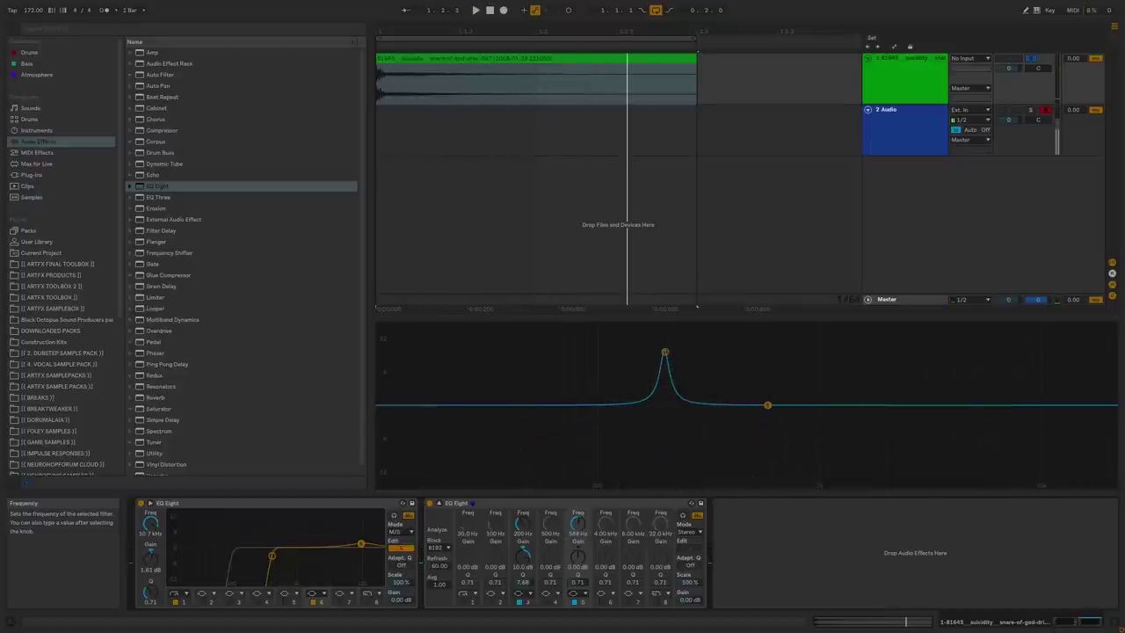
key("space")
key("space")
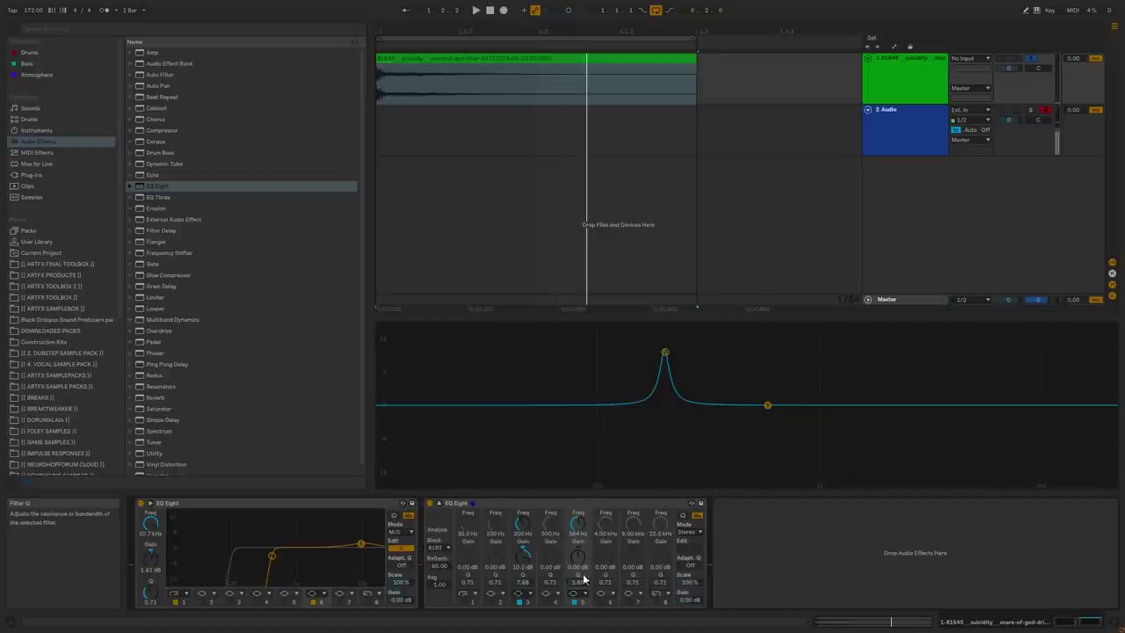
left_click_drag(584, 569, 585, 594)
key("space")
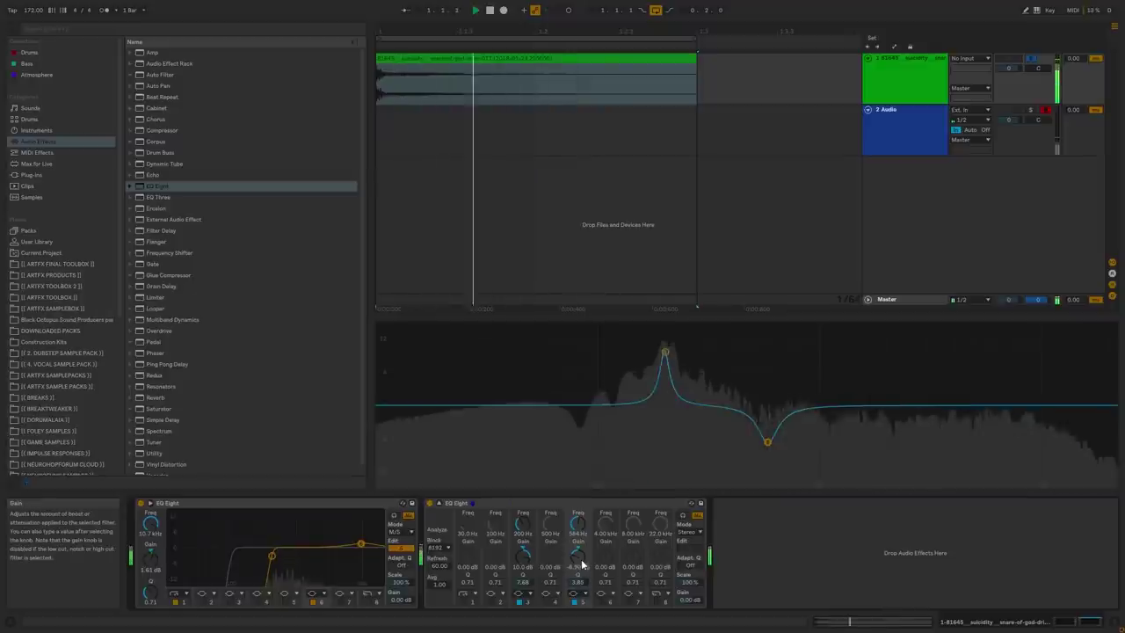
key("space")
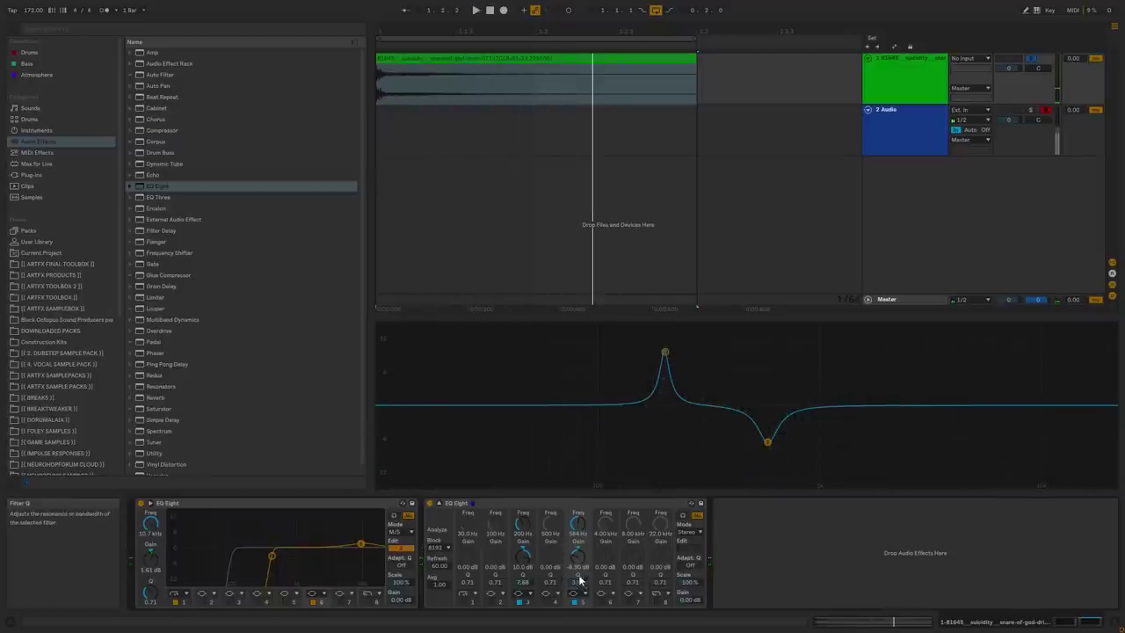
left_click_drag(577, 525, 578, 521)
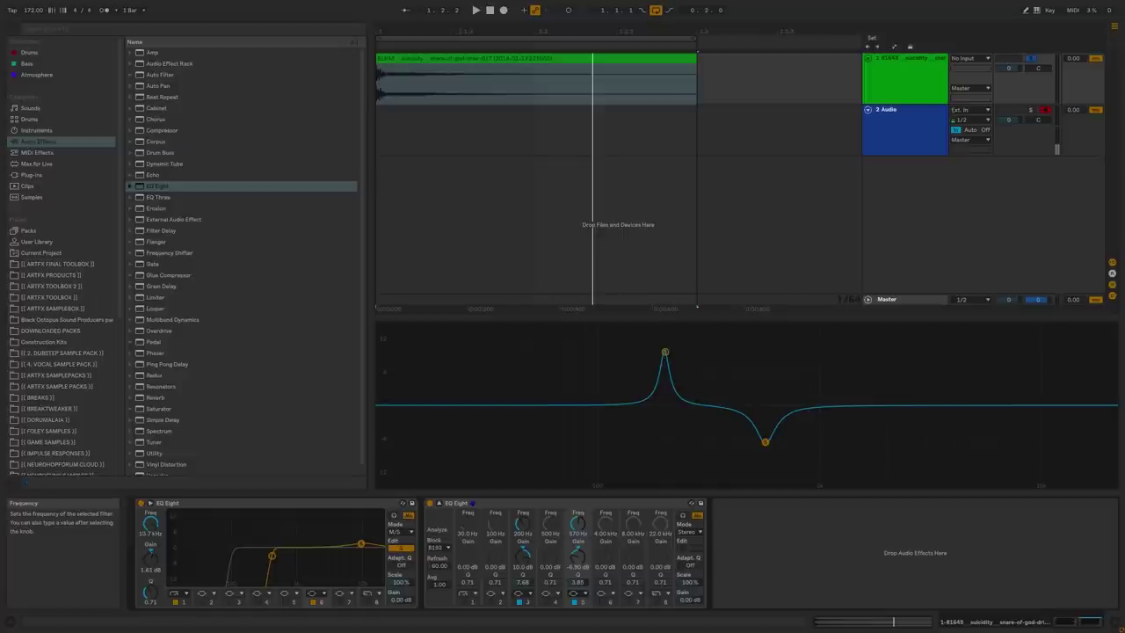
key("space")
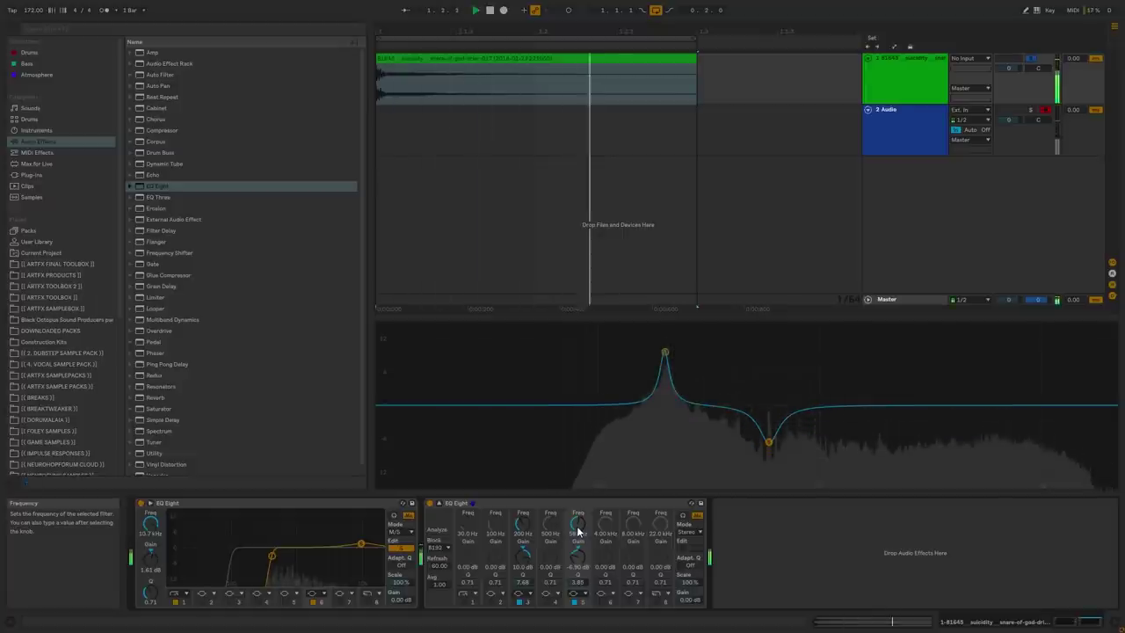
left_click_drag(577, 581, 577, 566)
key("space")
key("space")
key("space")
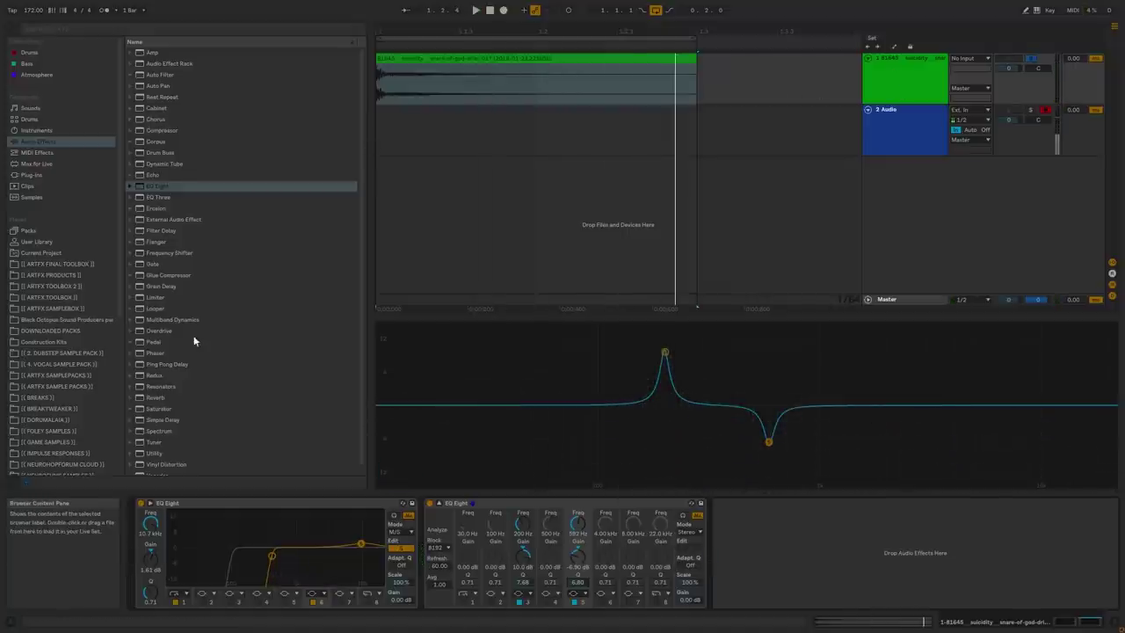
- Add a Saturator after the EQ Eight devices and audition the snare
left_click_drag(163, 411, 846, 541)
left_click_drag(595, 538, 594, 537)
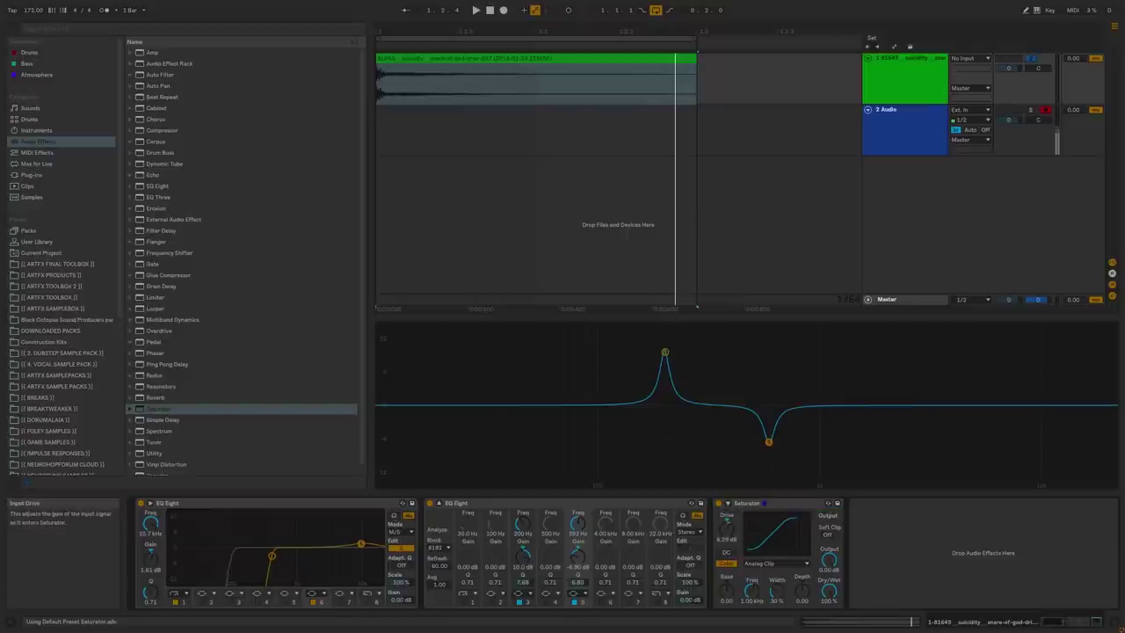
key("space")
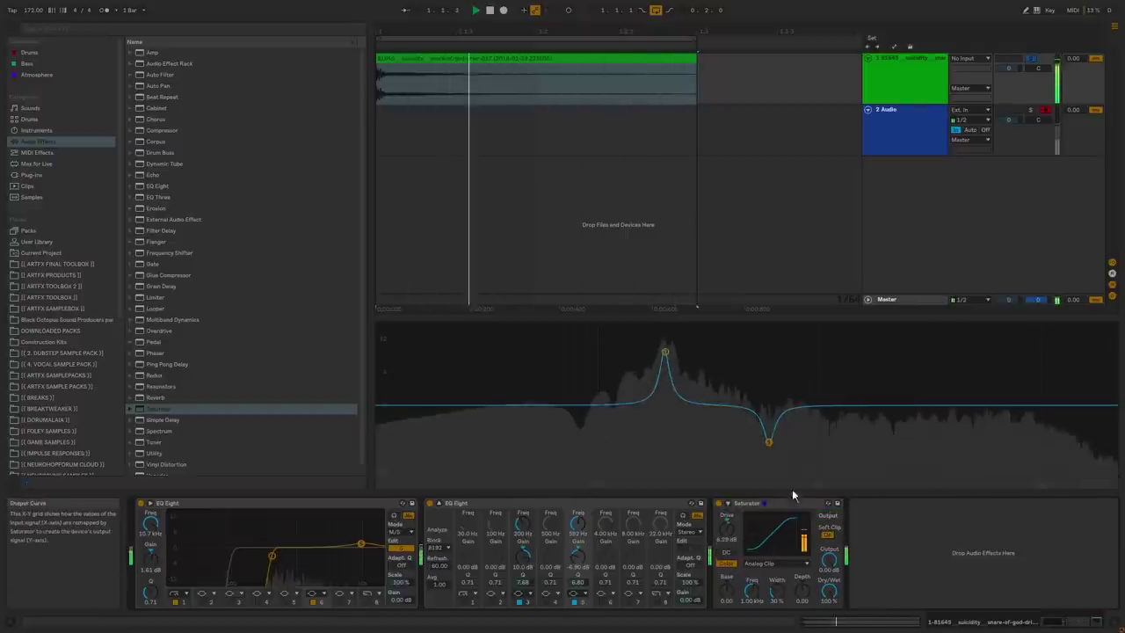
key("space")
- Freeze and flatten the snare track into a single processed audio clip
right_click(915, 62)
left_click(942, 138)
right_click(907, 58)
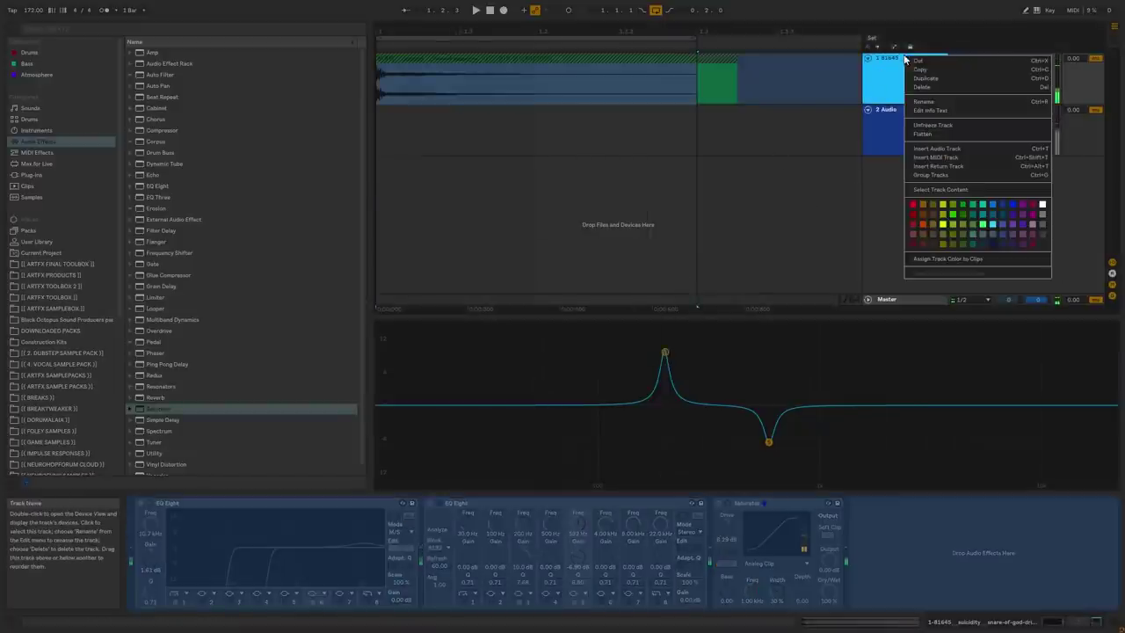
left_click(935, 135)
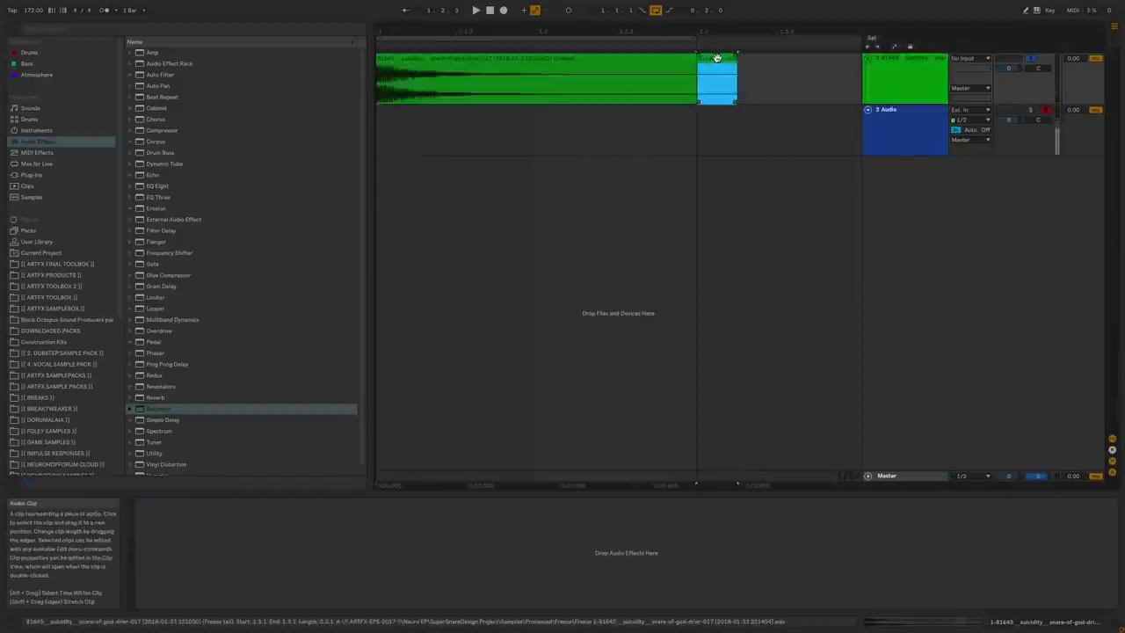
left_click_drag(545, 32, 586, 89)
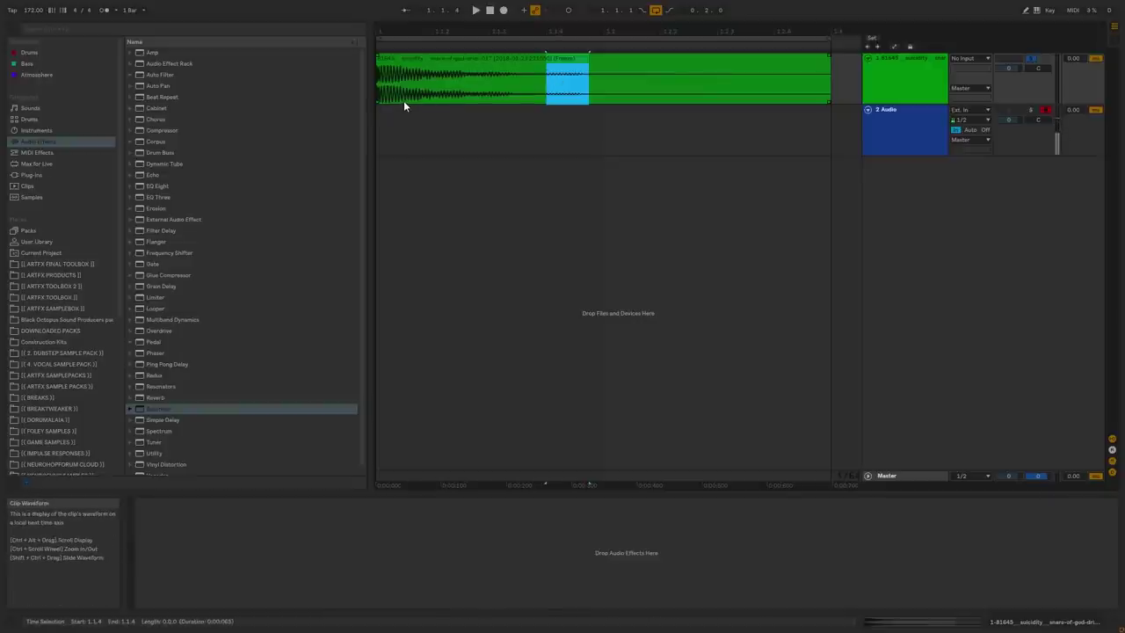
left_click(402, 67)
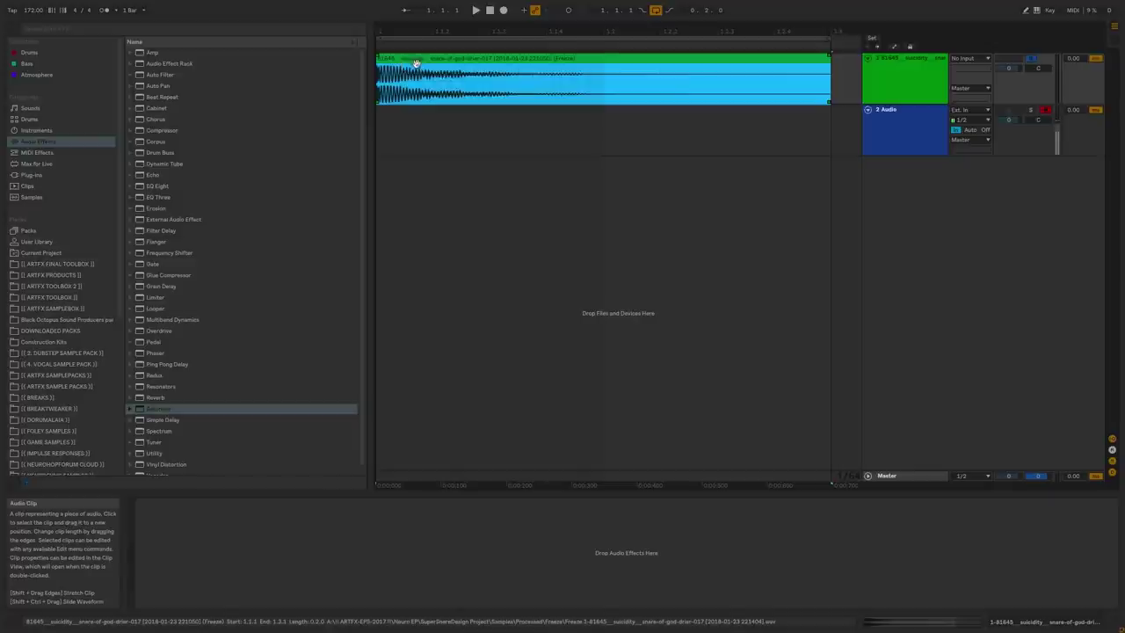
left_click(404, 93)
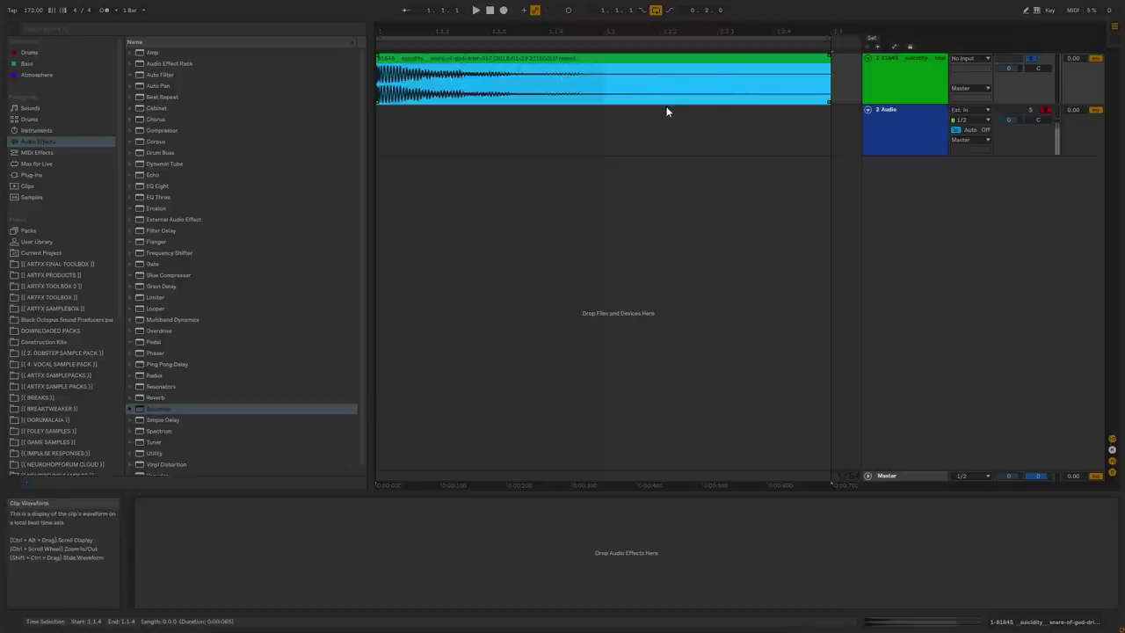
left_click(511, 85)
left_click_drag(419, 85, 380, 101)
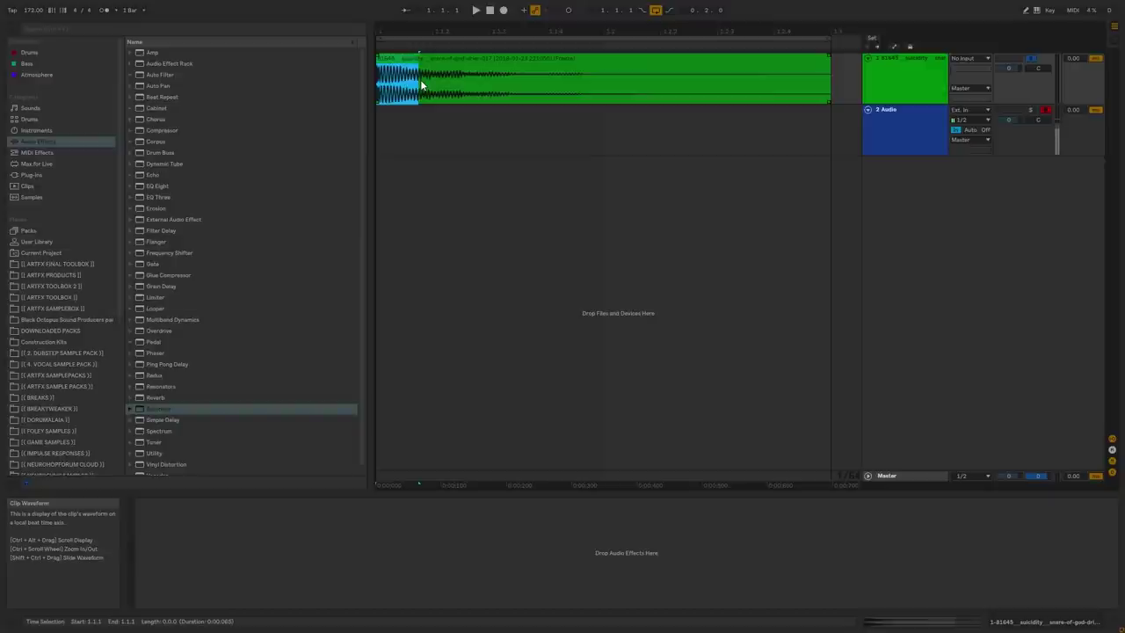
left_click(446, 58)
key("space")
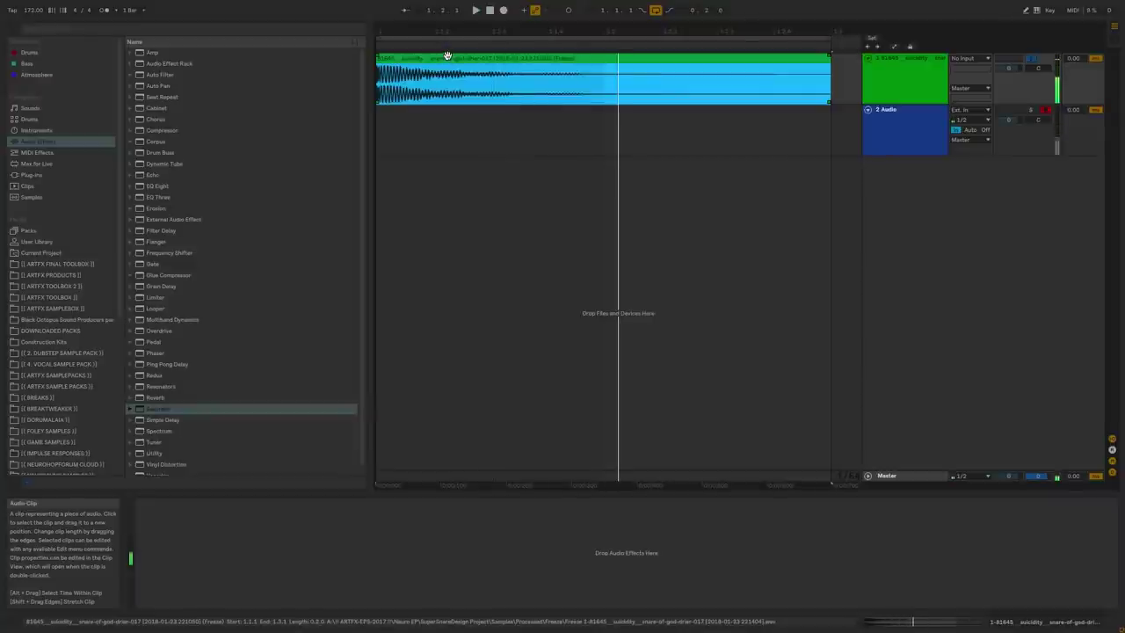
- Load an EQ Eight onto the flattened snare and enable band 3
left_click(161, 186)
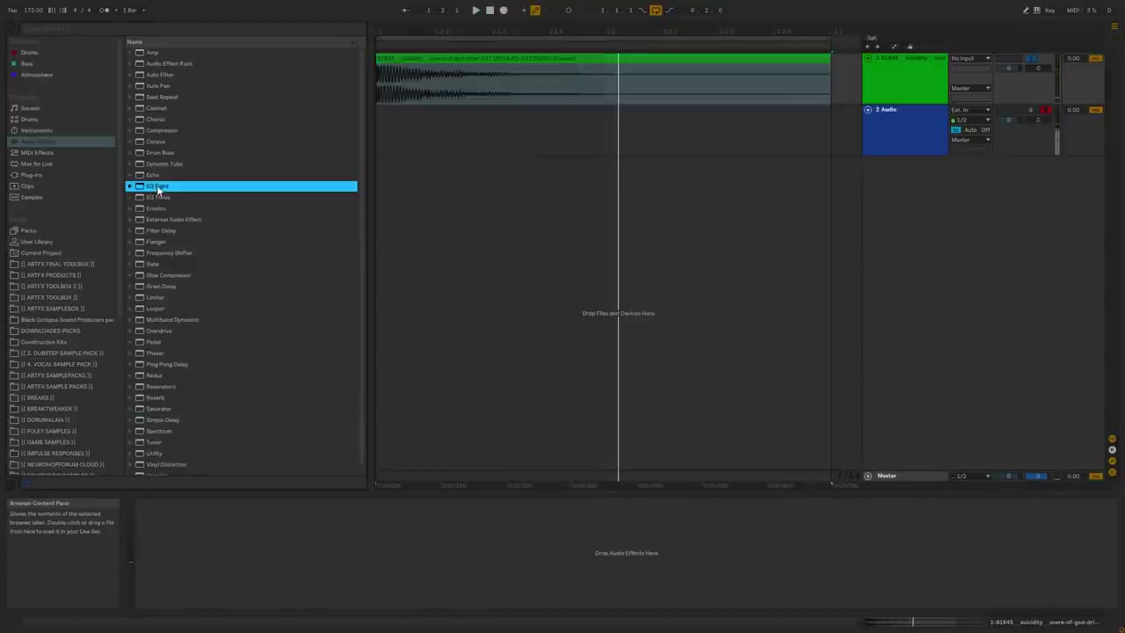
left_click_drag(162, 186, 306, 532)
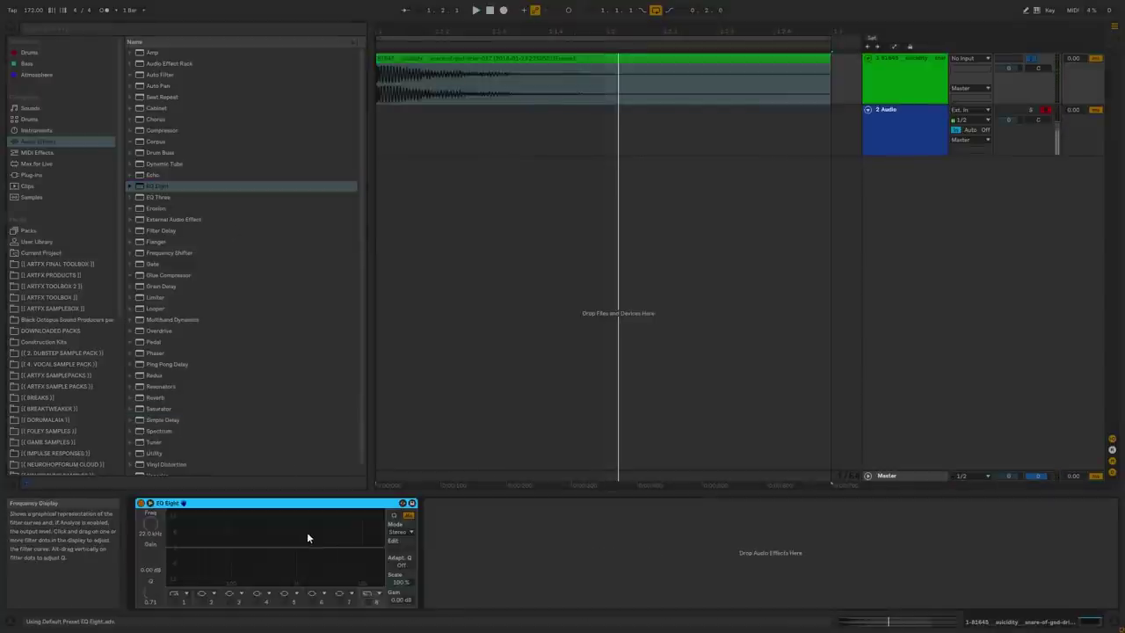
left_click(230, 602)
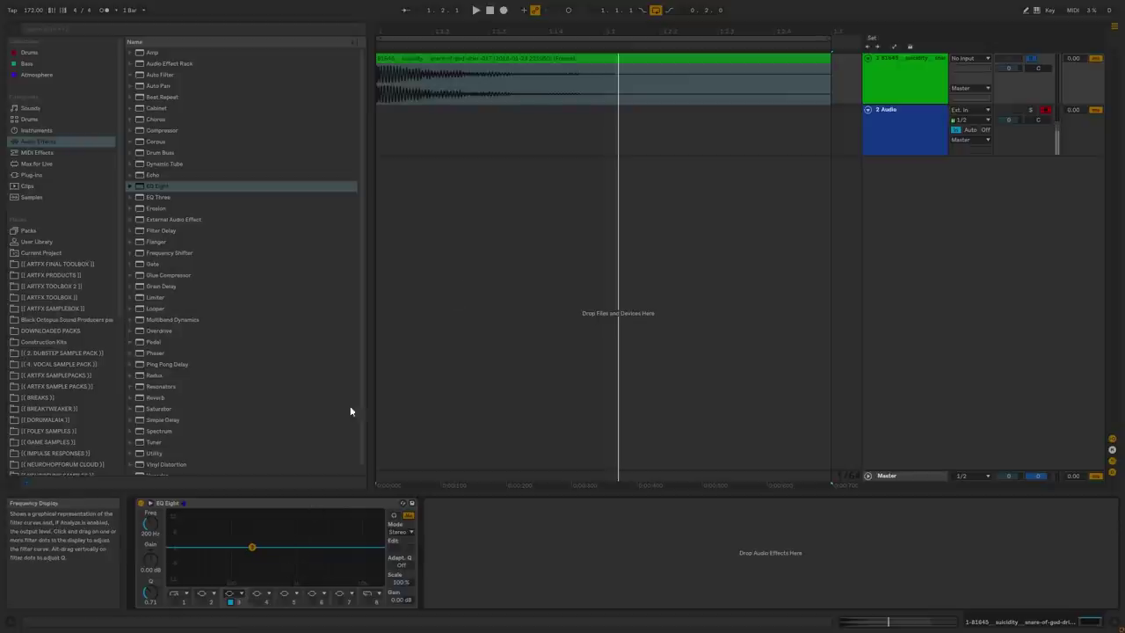
- Automate the band 3 gain at 200 Hz down to -11.8 dB
left_click_drag(419, 92, 619, 80)
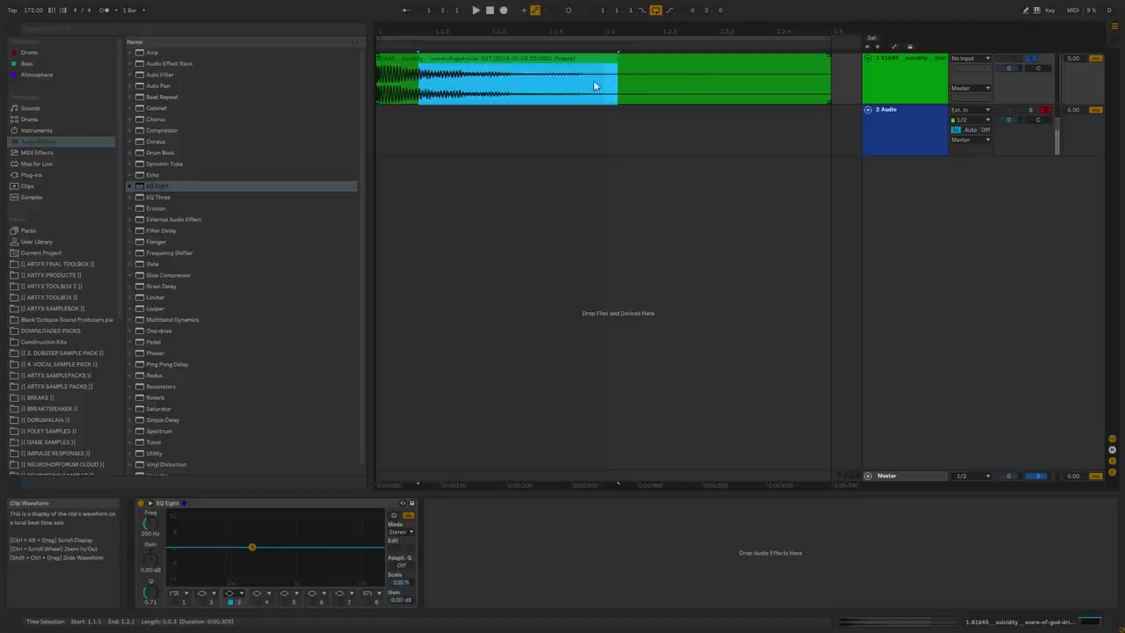
left_click(420, 95)
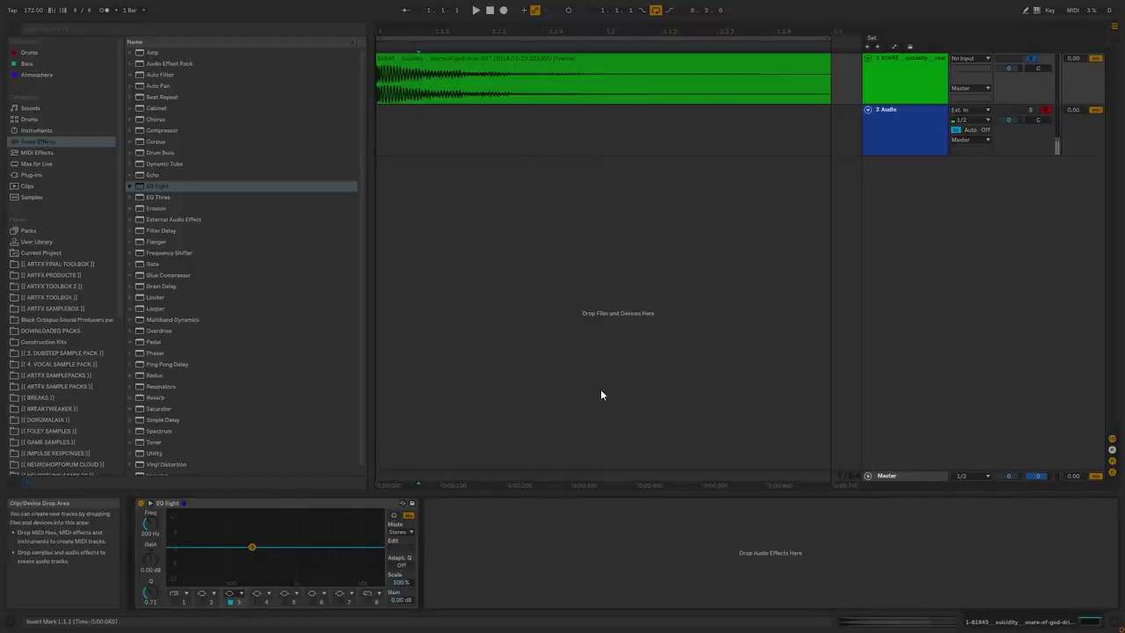
key("a")
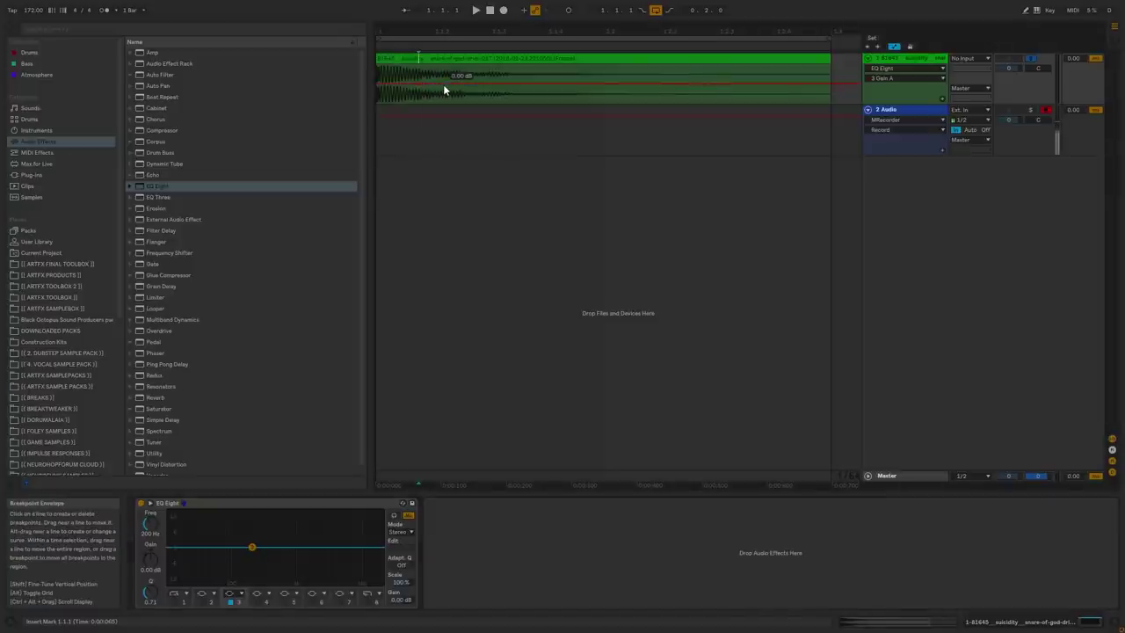
left_click_drag(441, 85, 441, 96)
key("space")
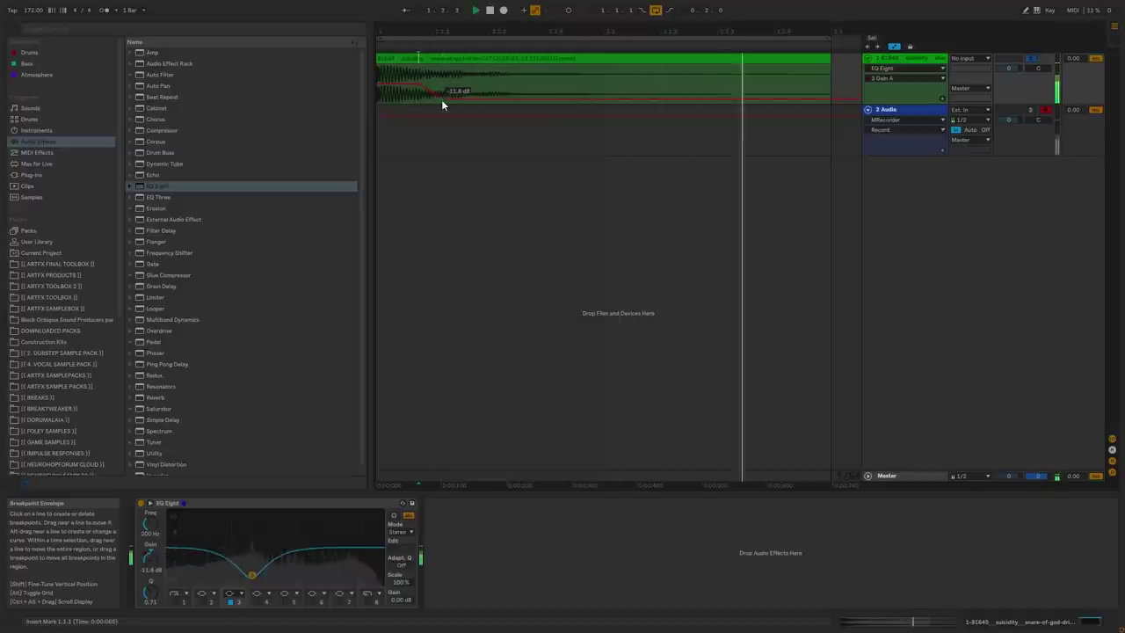
left_click(400, 57)
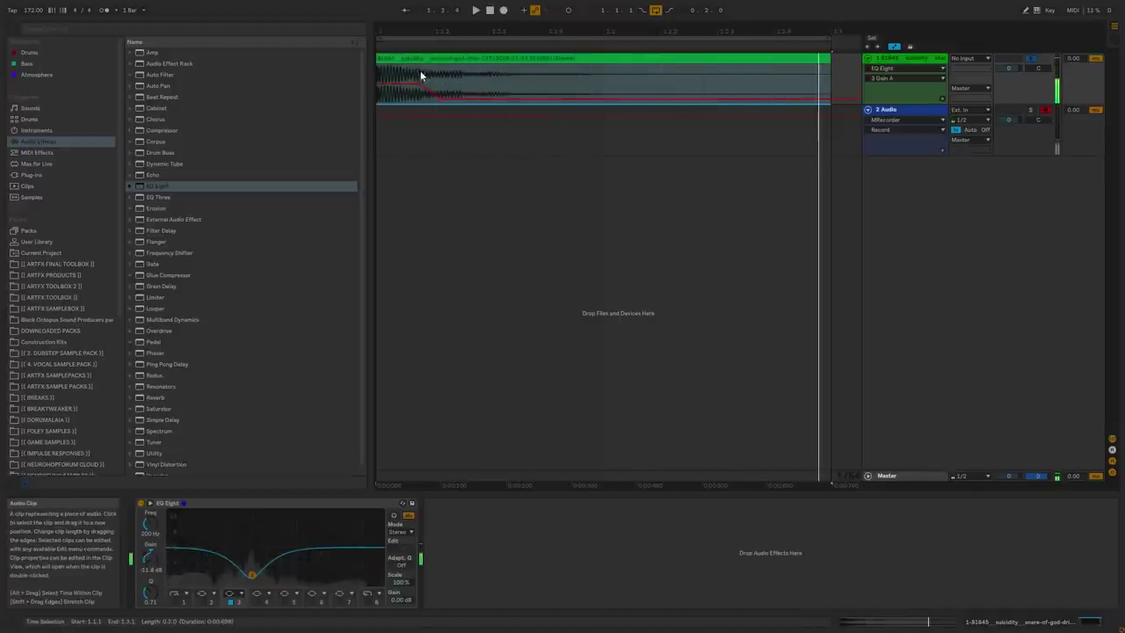
key("space")
left_click(538, 59)
- Freeze and flatten the snare again to print the automated EQ cut, then exit Automation Mode
key("space")
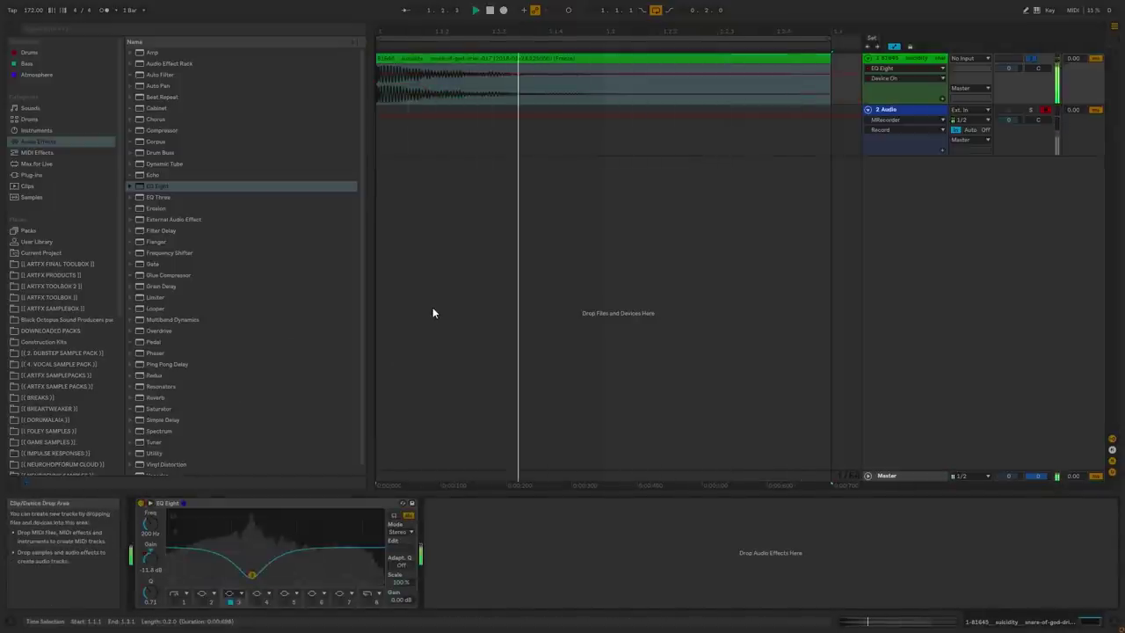
right_click(902, 56)
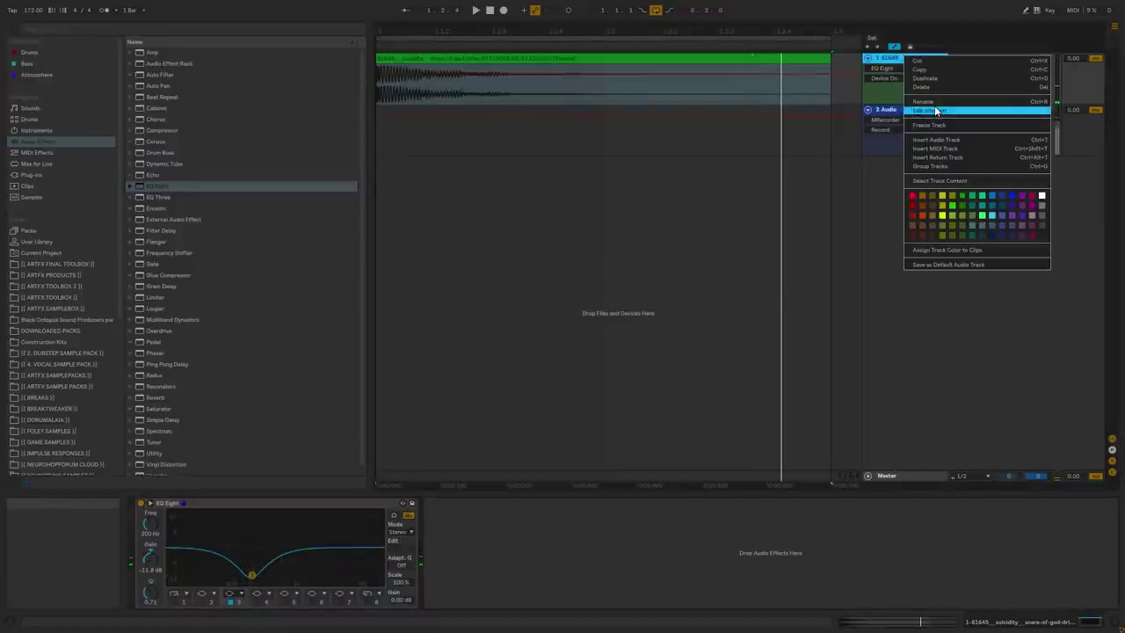
left_click(847, 146)
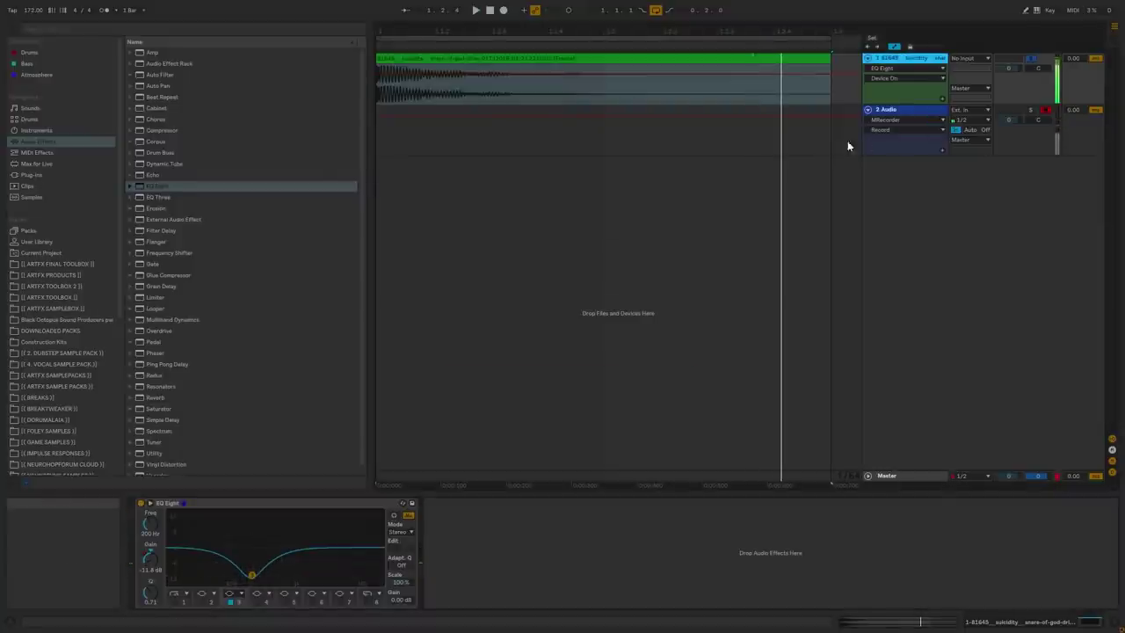
right_click(900, 57)
left_click(933, 133)
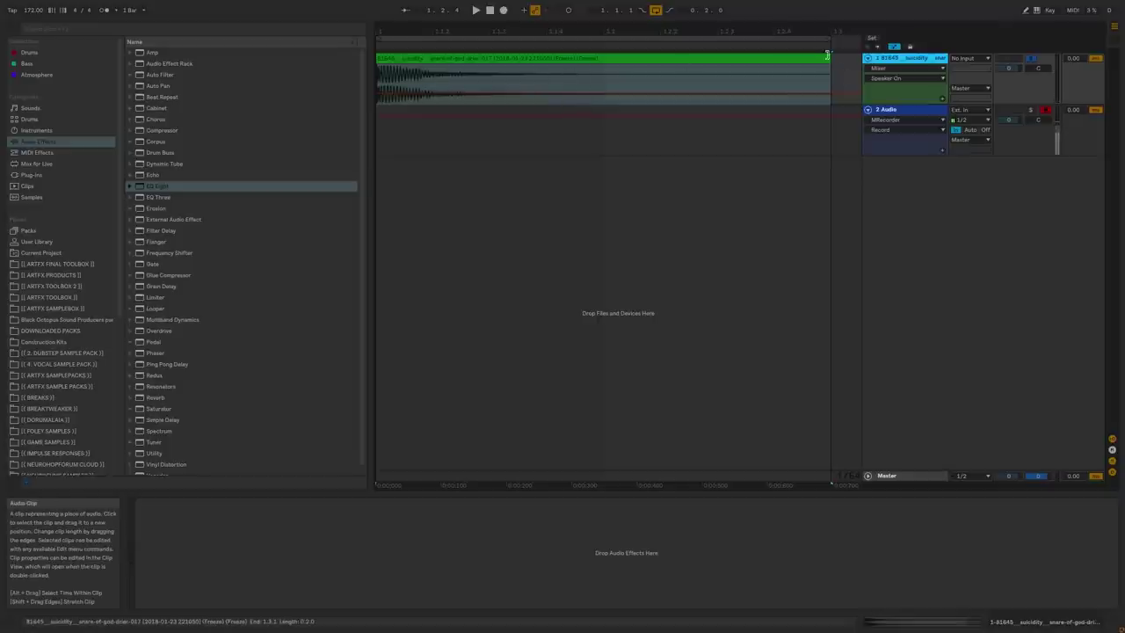
left_click(894, 47)
- Load iZotope Alloy 2 from the Drum Processing plug-ins onto the snare track
left_click(66, 176)
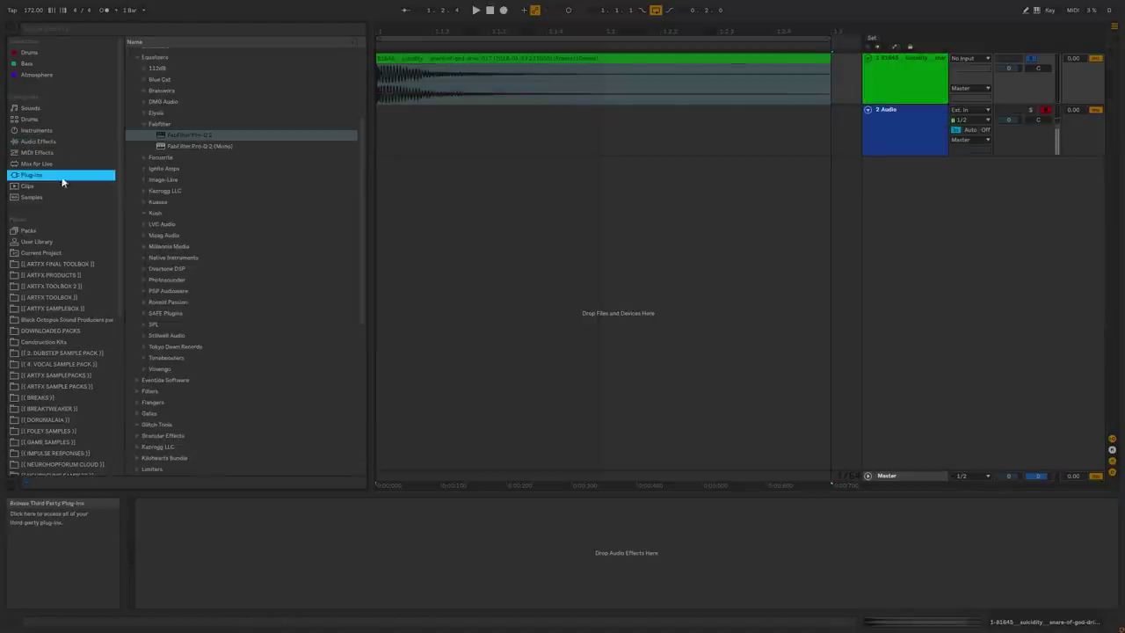
left_click(146, 125)
left_click(137, 58)
scroll(165, 210, "up", 3)
left_click(134, 135)
double_click(167, 158)
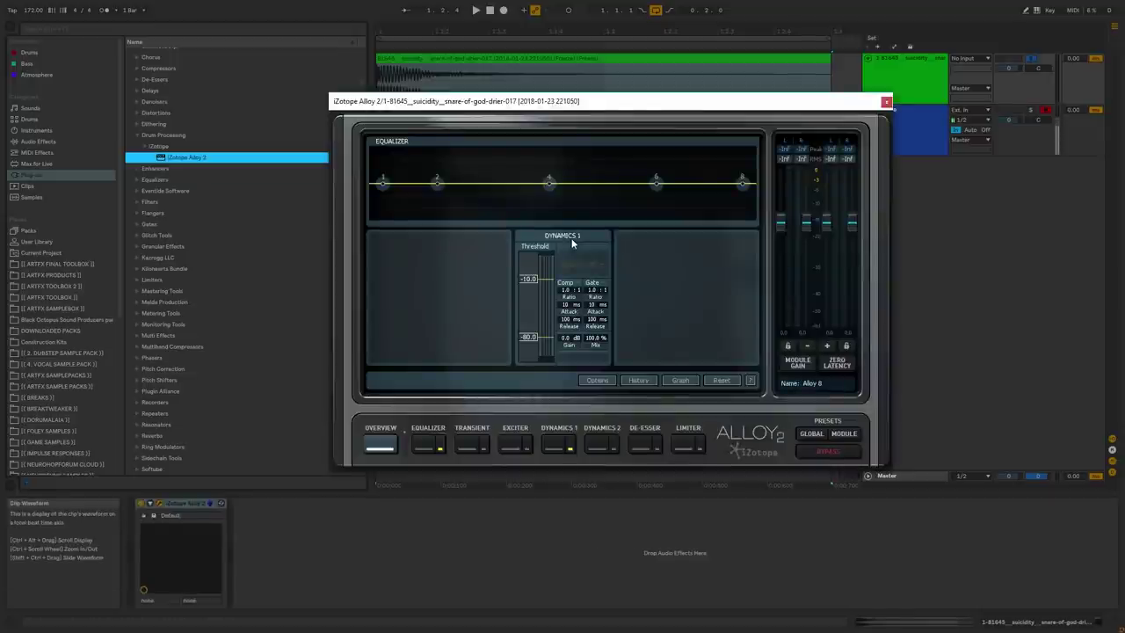
- Bypass Alloy's Equalizer and Dynamics 1, and enable the Transient module in multi-band mode
left_click(440, 447)
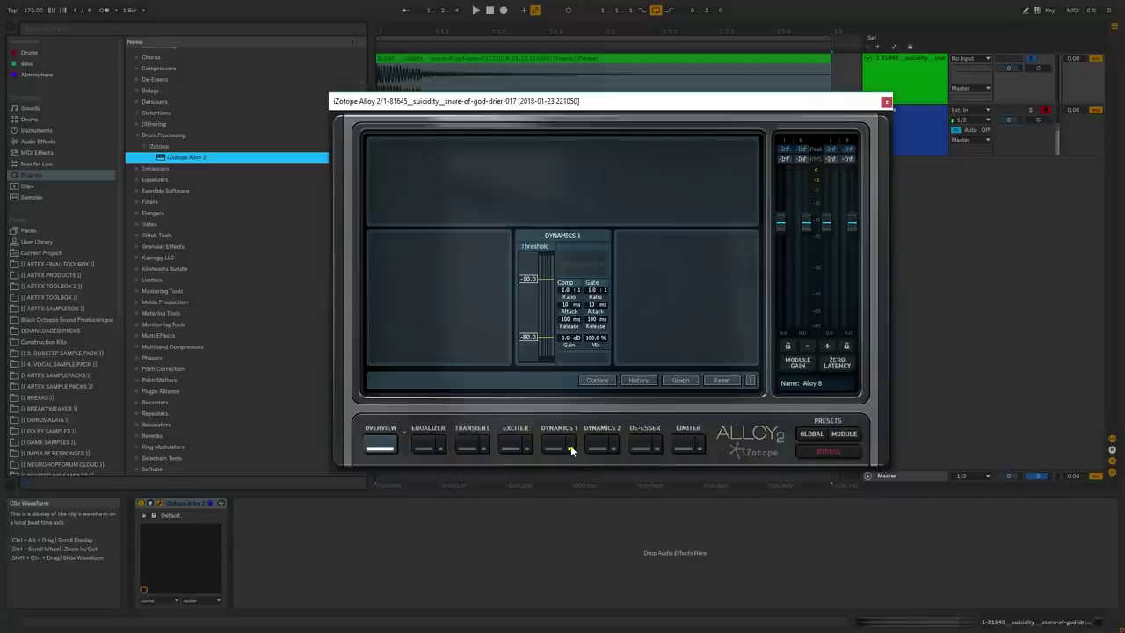
left_click(570, 448)
left_click(470, 446)
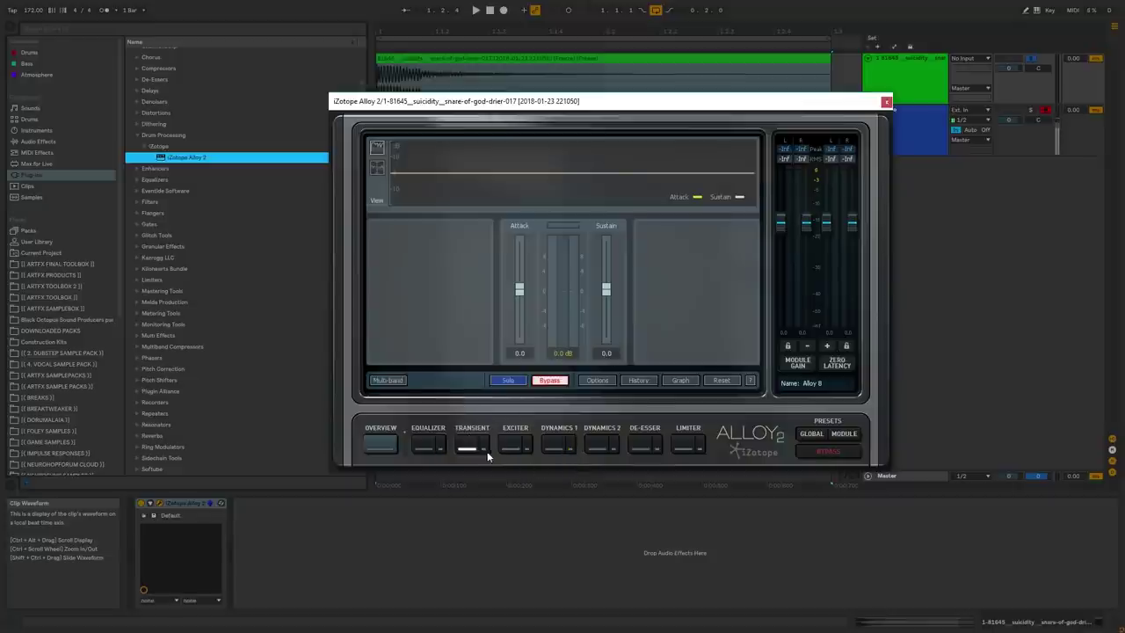
left_click(483, 450)
left_click(388, 379)
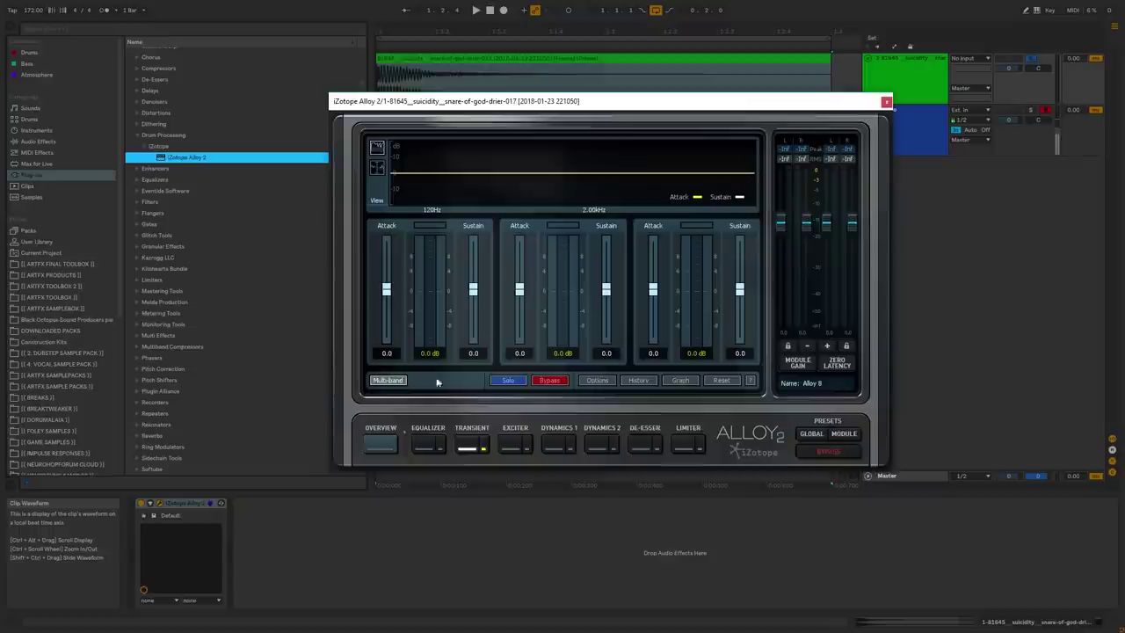
- Lower the upper crossover to 681 Hz and raise band 2 attack to 10.6
left_click(377, 166)
left_click_drag(597, 176, 520, 180)
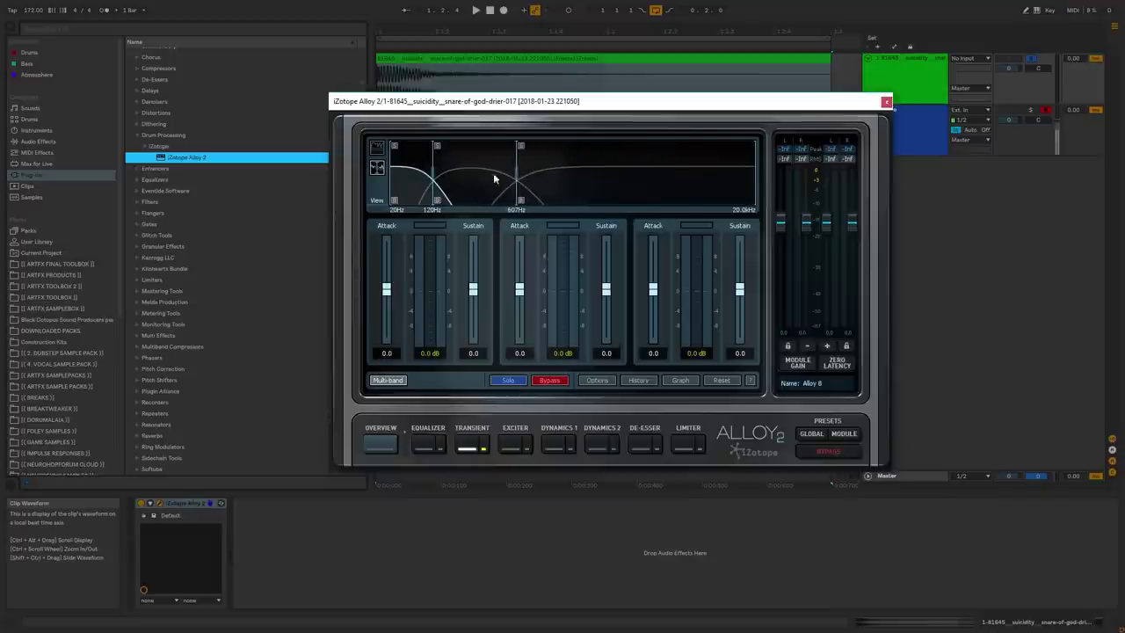
key("space")
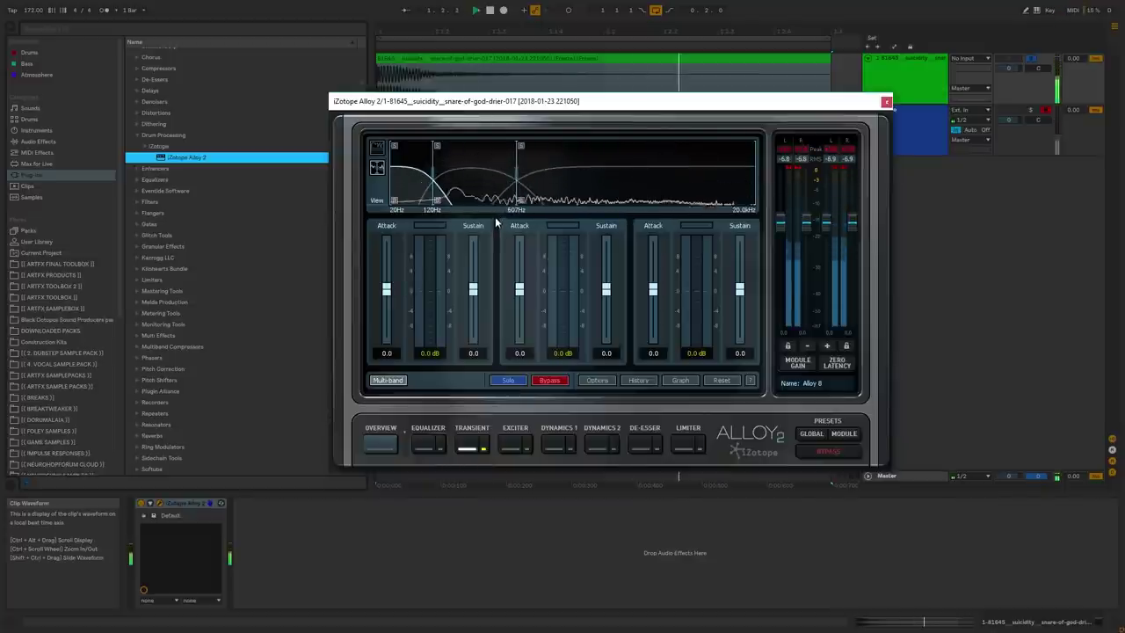
left_click_drag(519, 288, 522, 263)
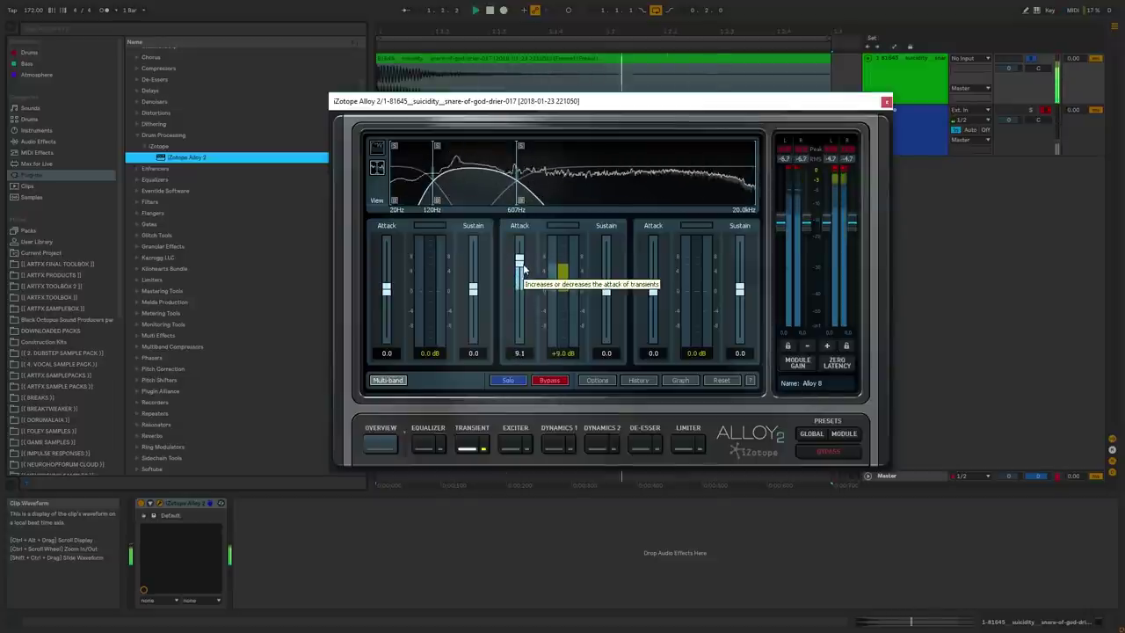
left_click_drag(526, 265, 525, 259)
key("space")
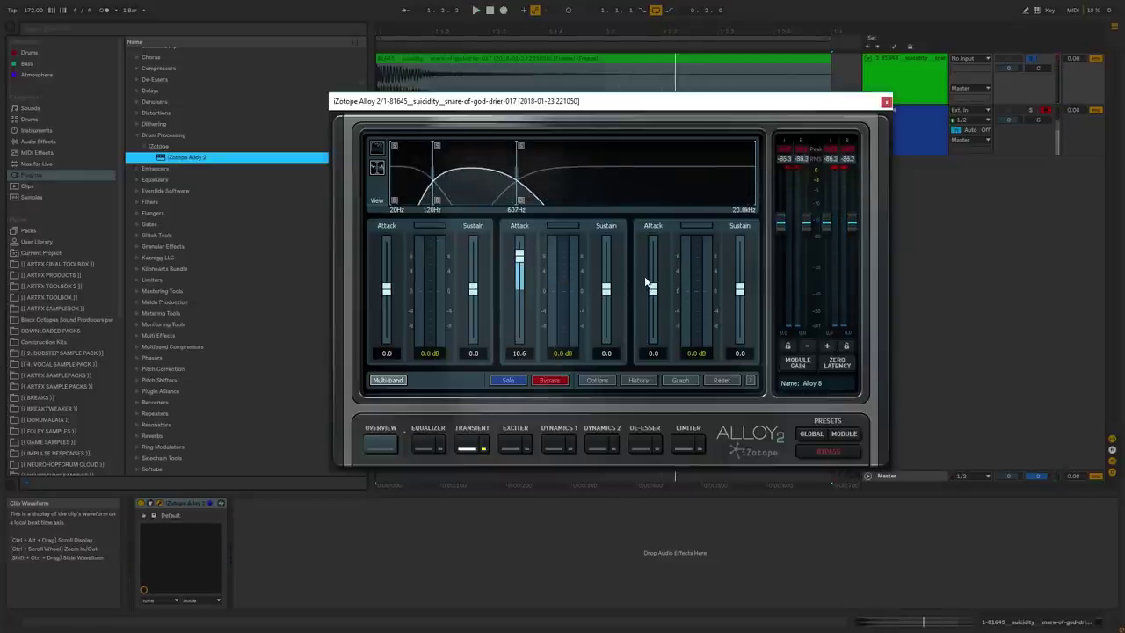
- Set band 3 attack to 2.5 and lower Alloy's output gain
left_click_drag(653, 288, 654, 282)
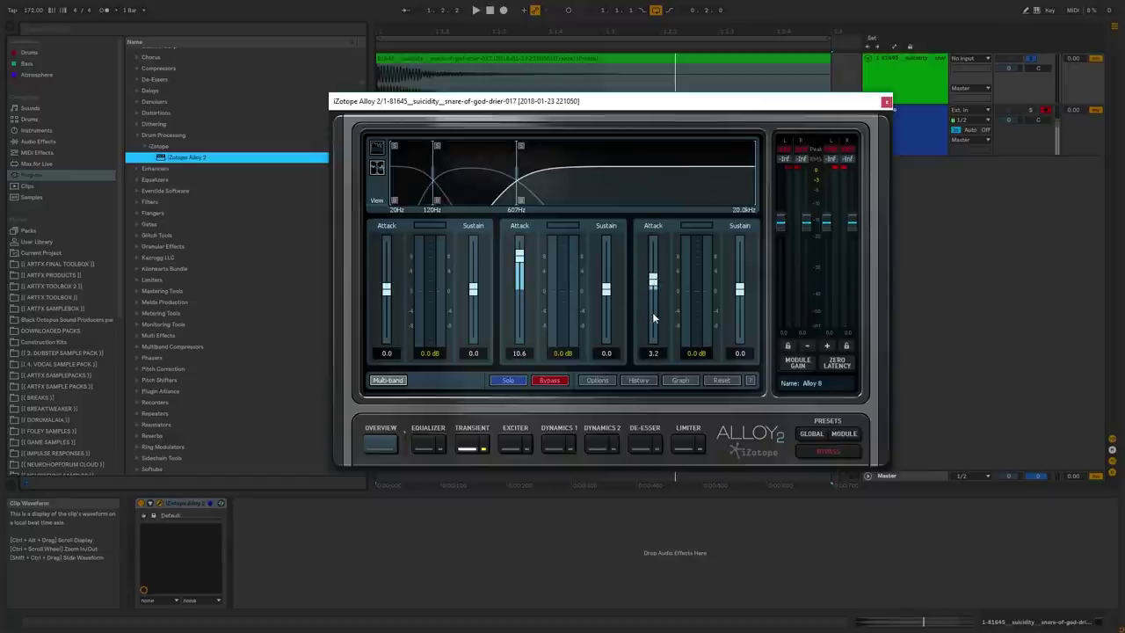
key("space")
left_click_drag(653, 282, 655, 283)
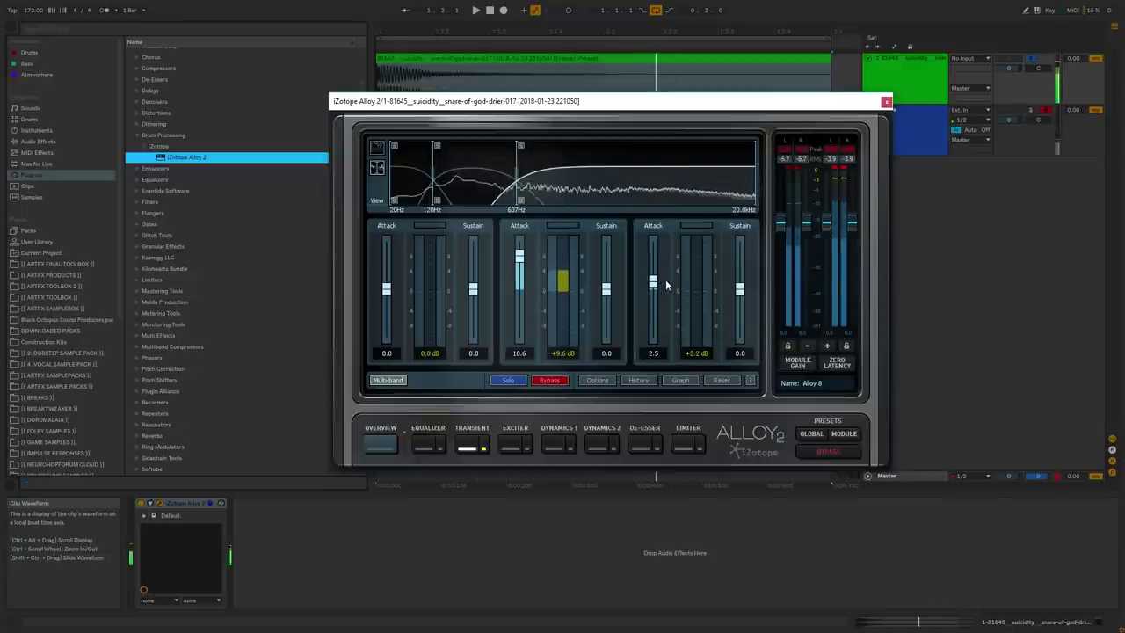
key("space")
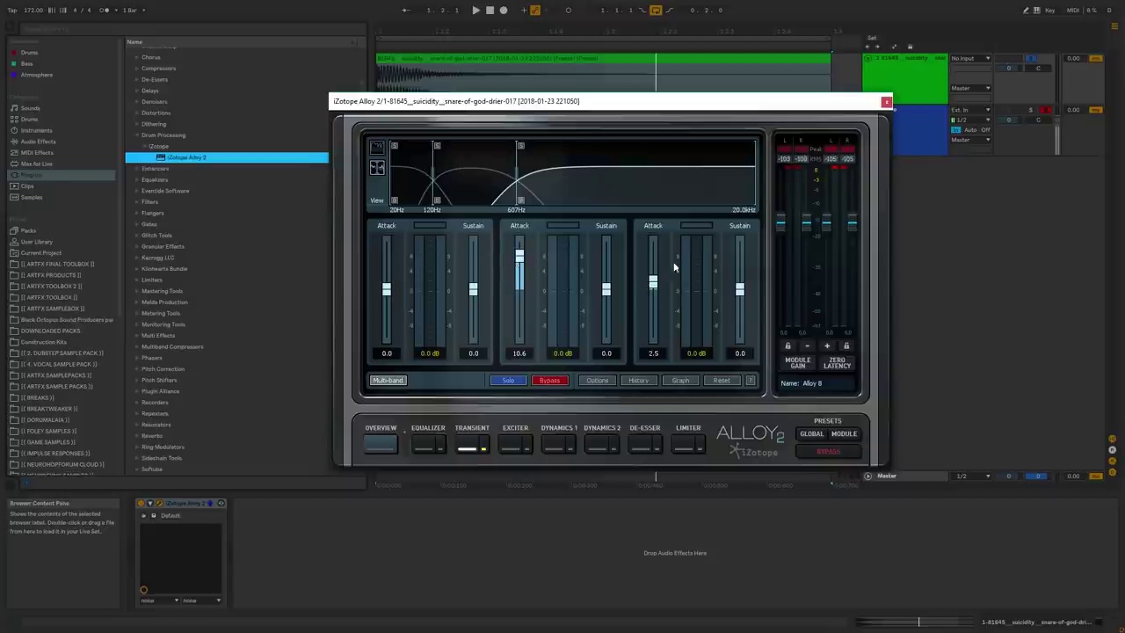
left_click_drag(848, 235, 853, 267)
key("space")
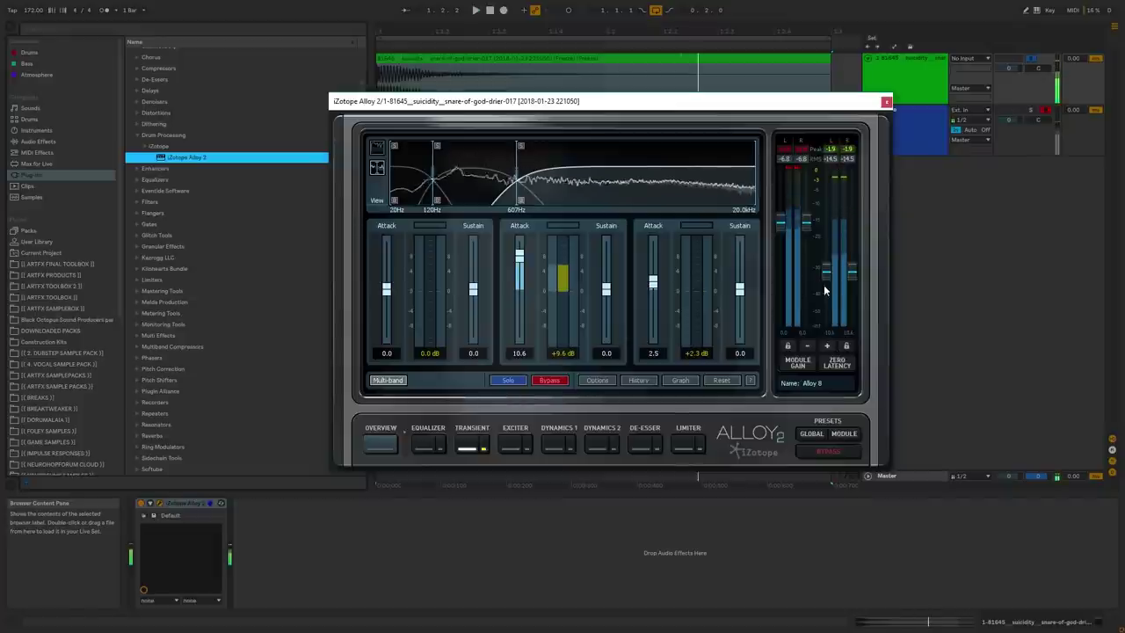
- Close Alloy 2 and add a Glue Compressor with 9.84 dB makeup and 37% dry/wet
left_click(886, 103)
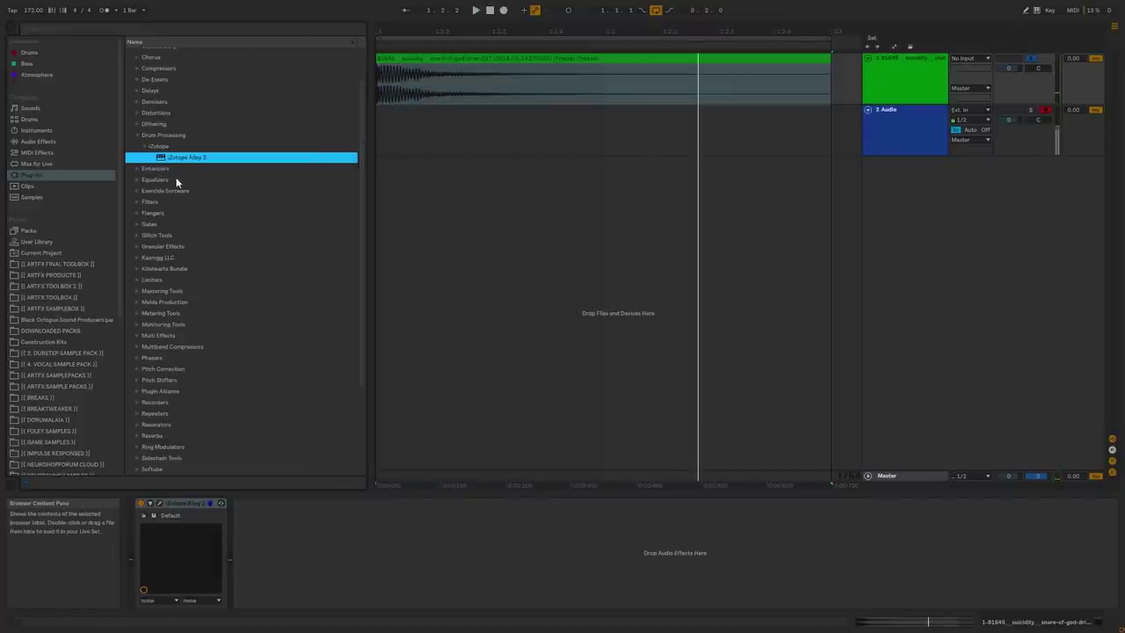
left_click(51, 141)
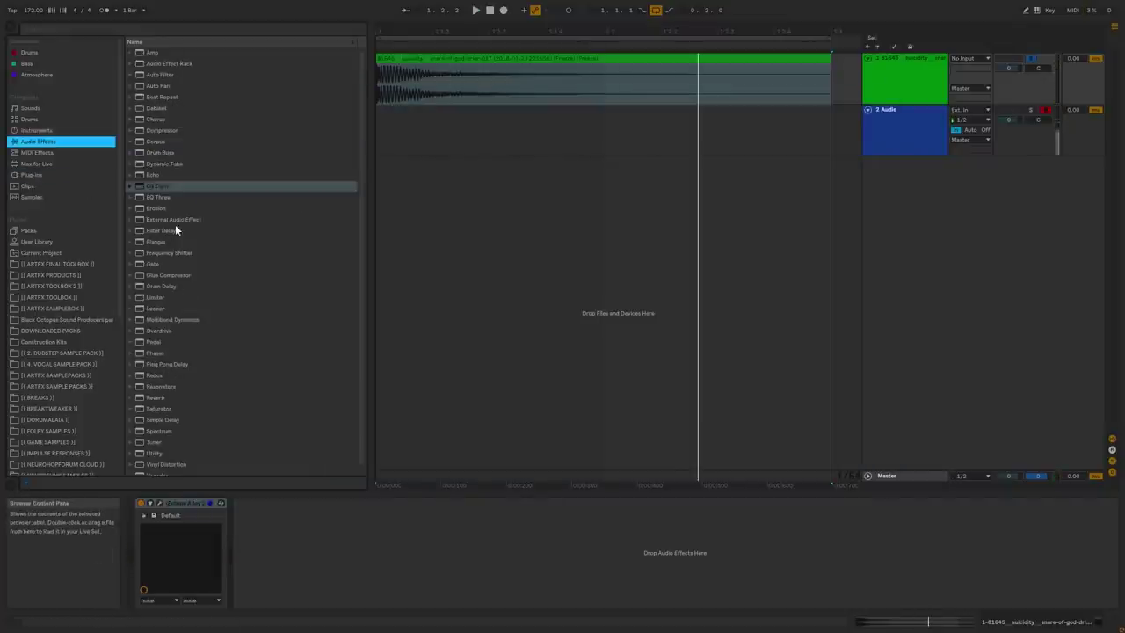
left_click_drag(163, 275, 301, 623)
key("space")
left_click_drag(335, 594, 378, 600)
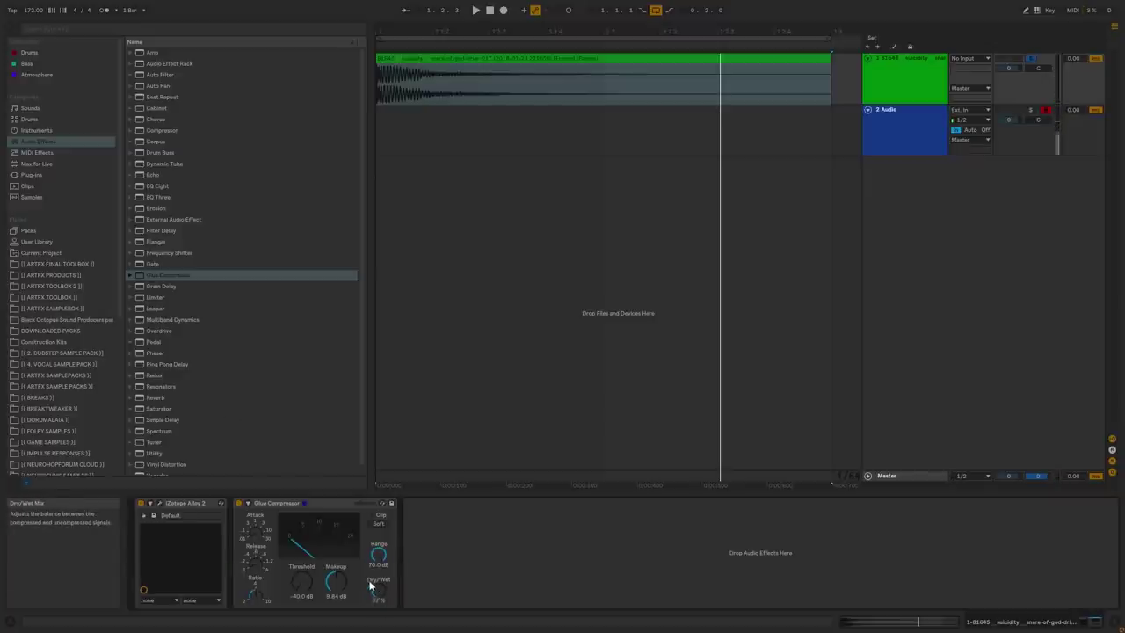
scroll(208, 425, "down", 1)
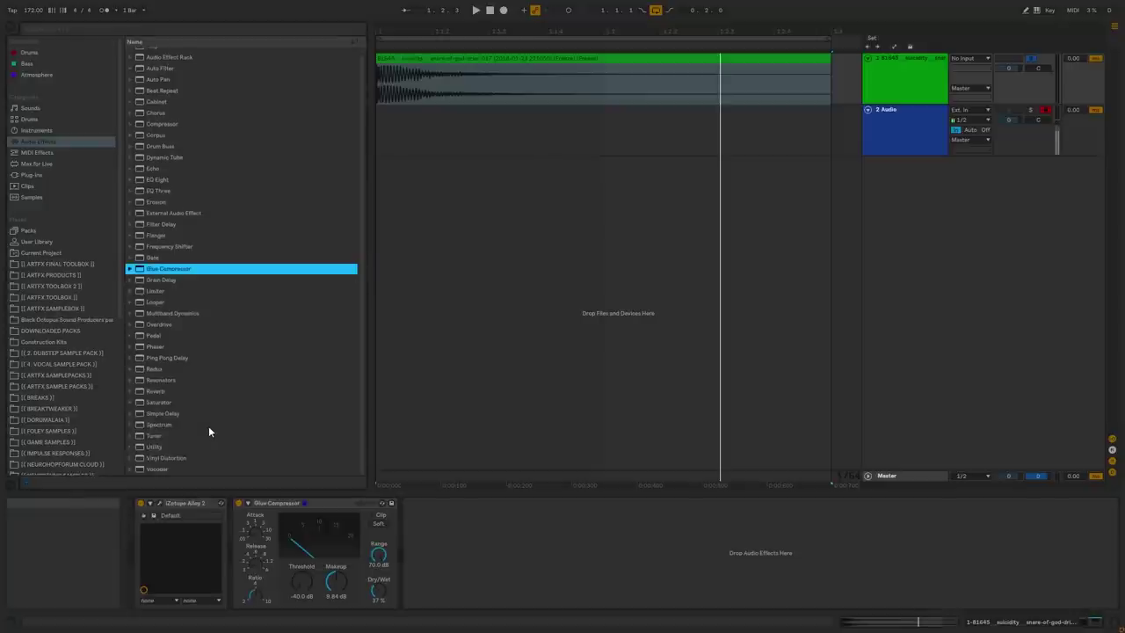
- Add an active Overdrive at 23% dry/wet, followed by a Saturator, and audition the chain
left_click(161, 325)
left_click_drag(540, 563, 538, 562)
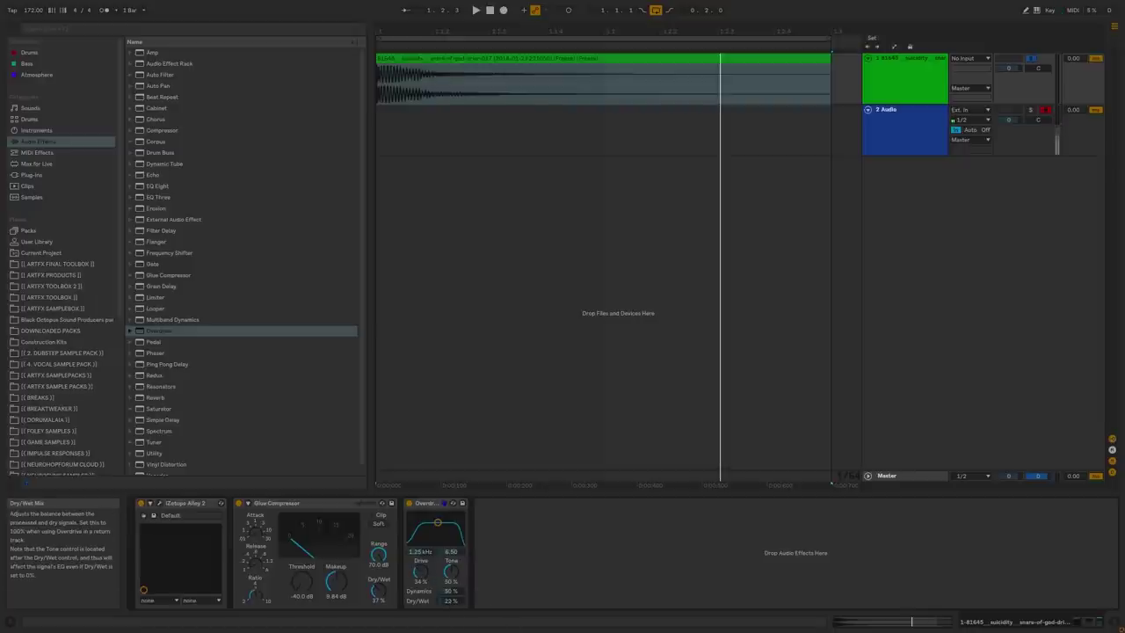
key("space")
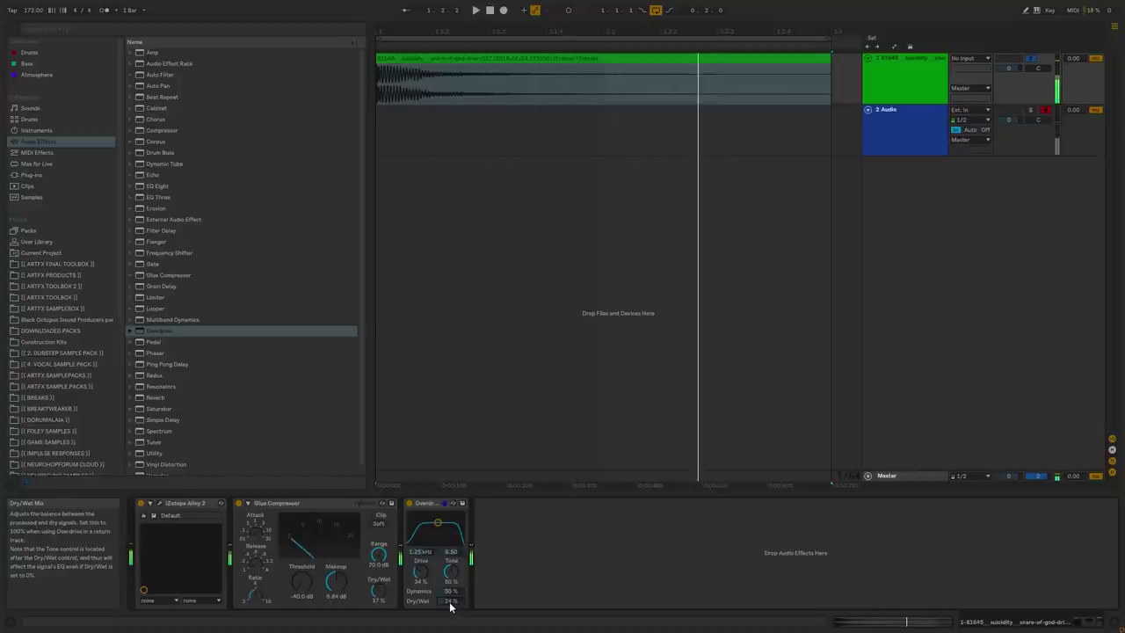
left_click_drag(455, 606, 455, 609)
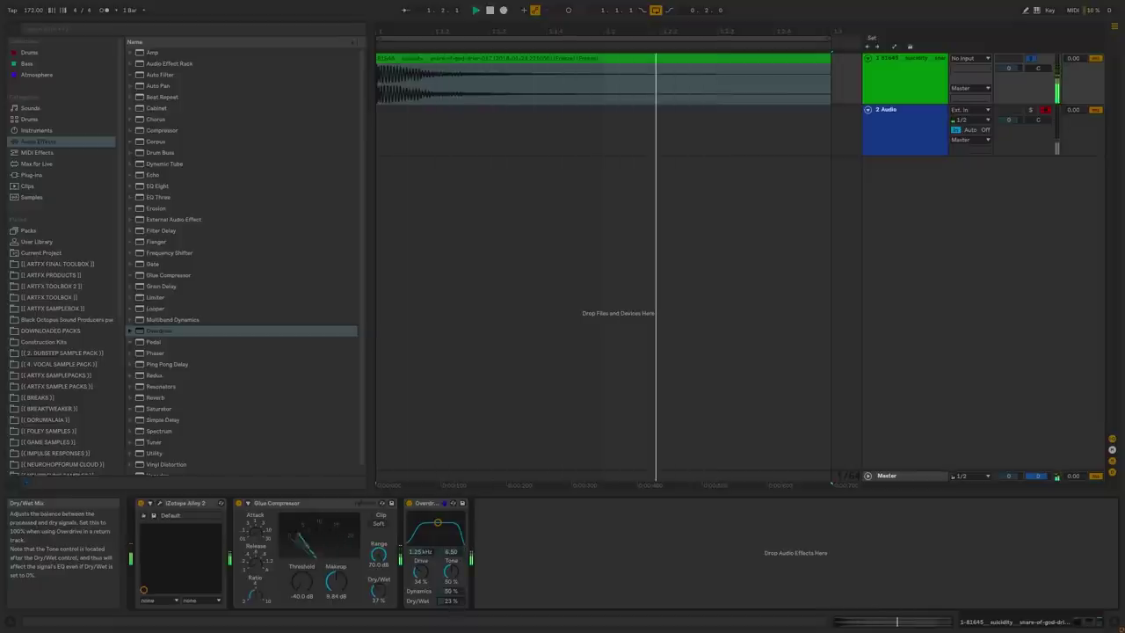
left_click(409, 504)
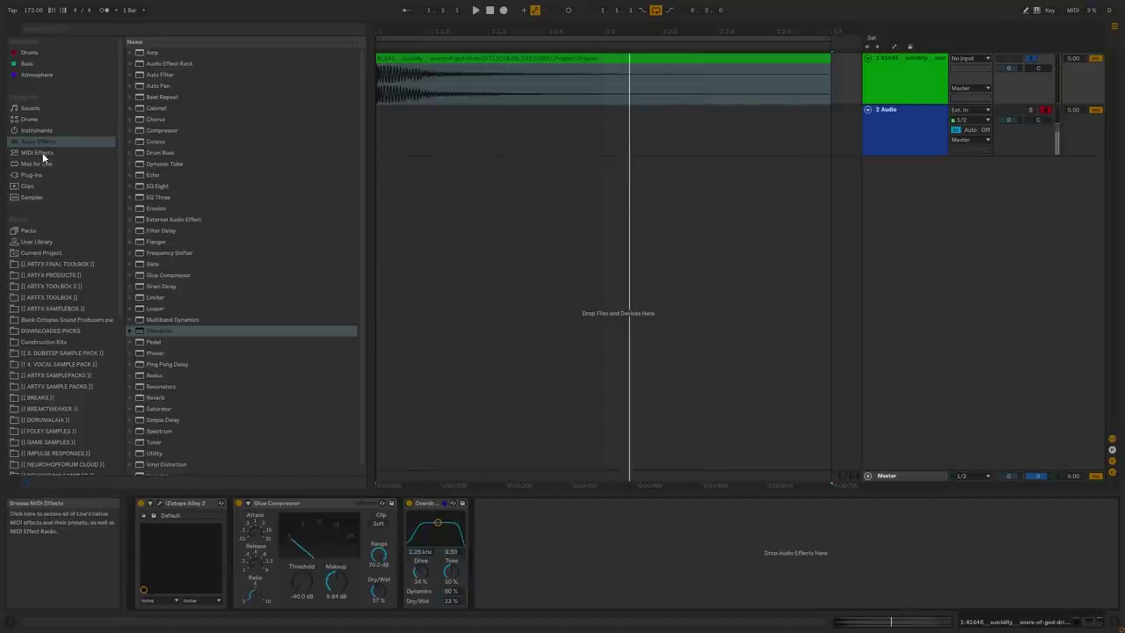
left_click_drag(161, 408, 528, 517)
key("space")
key("space")
- Freeze track 1 with its effects and flatten it to audio
left_click(742, 155)
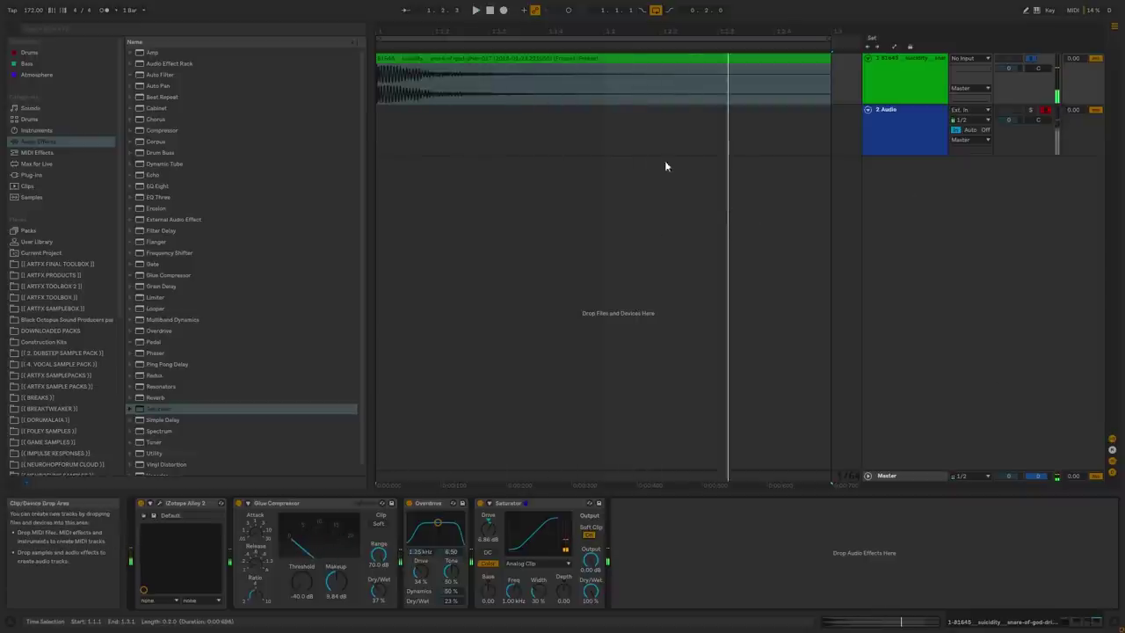
right_click(905, 75)
left_click(952, 130)
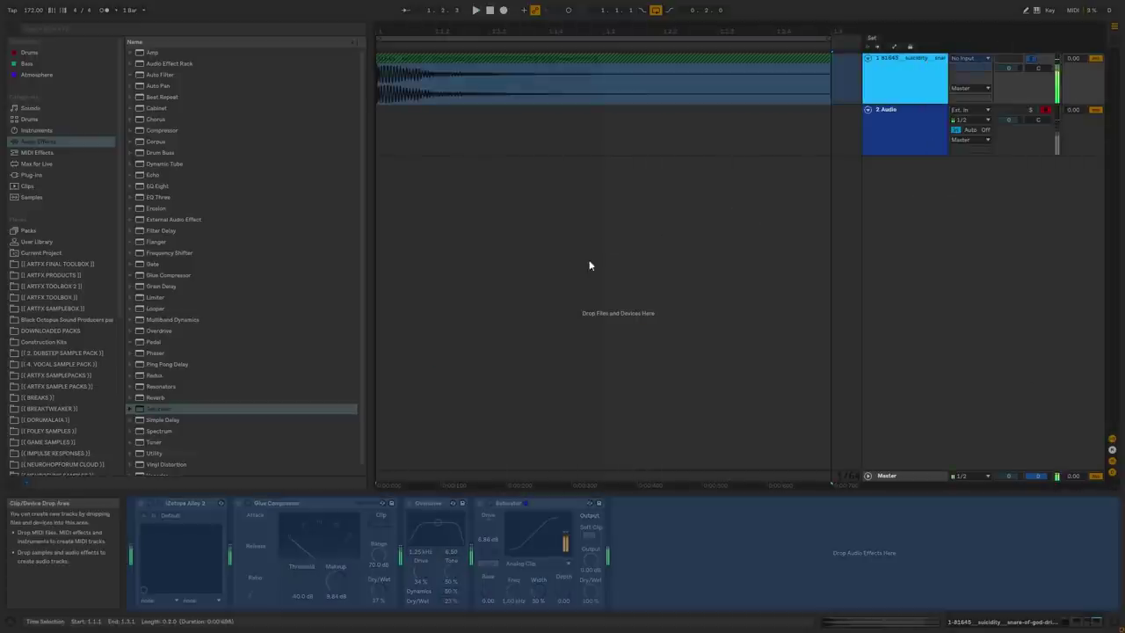
right_click(922, 63)
left_click(950, 144)
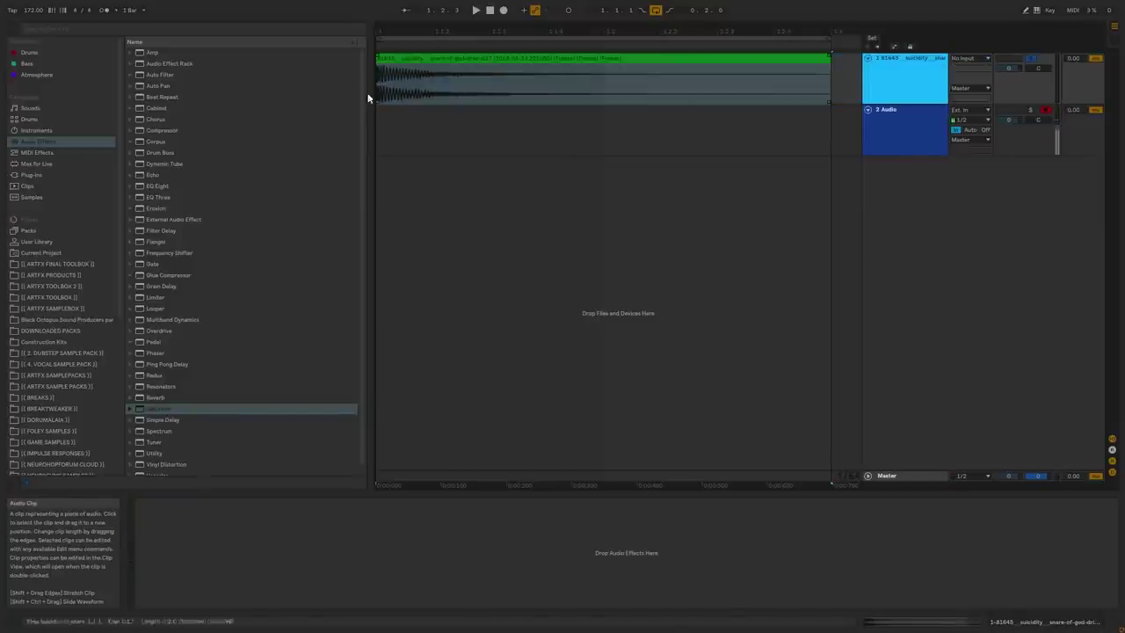
- Add EQ Eight with band 3 enabled and automate its gain down to -6.82 dB
left_click(162, 187)
left_click_drag(308, 601, 308, 602)
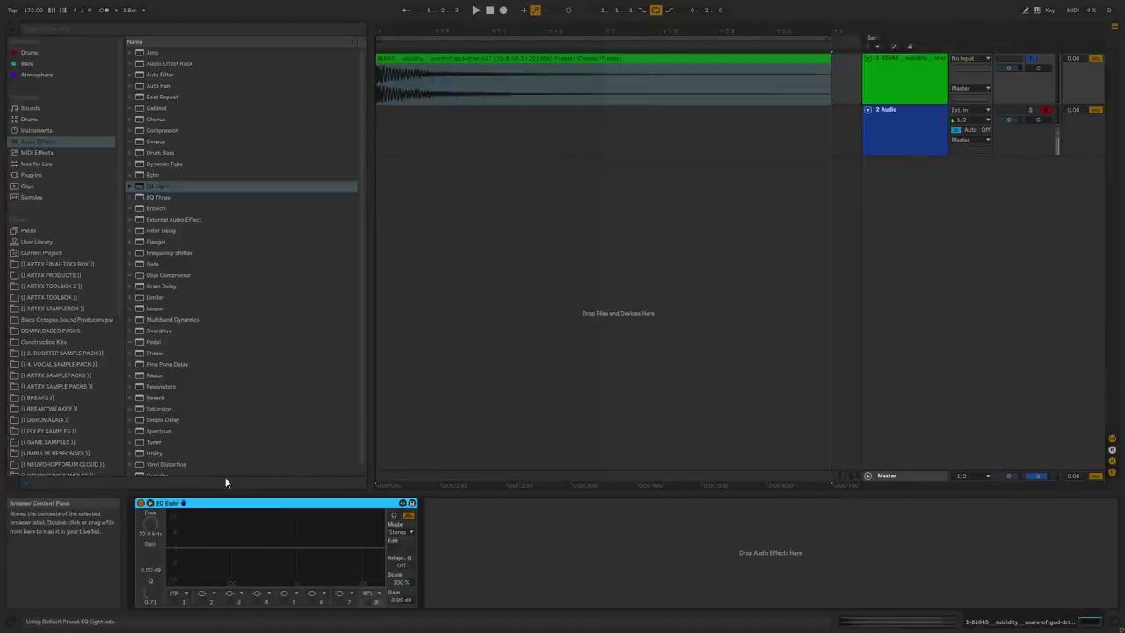
left_click(233, 603)
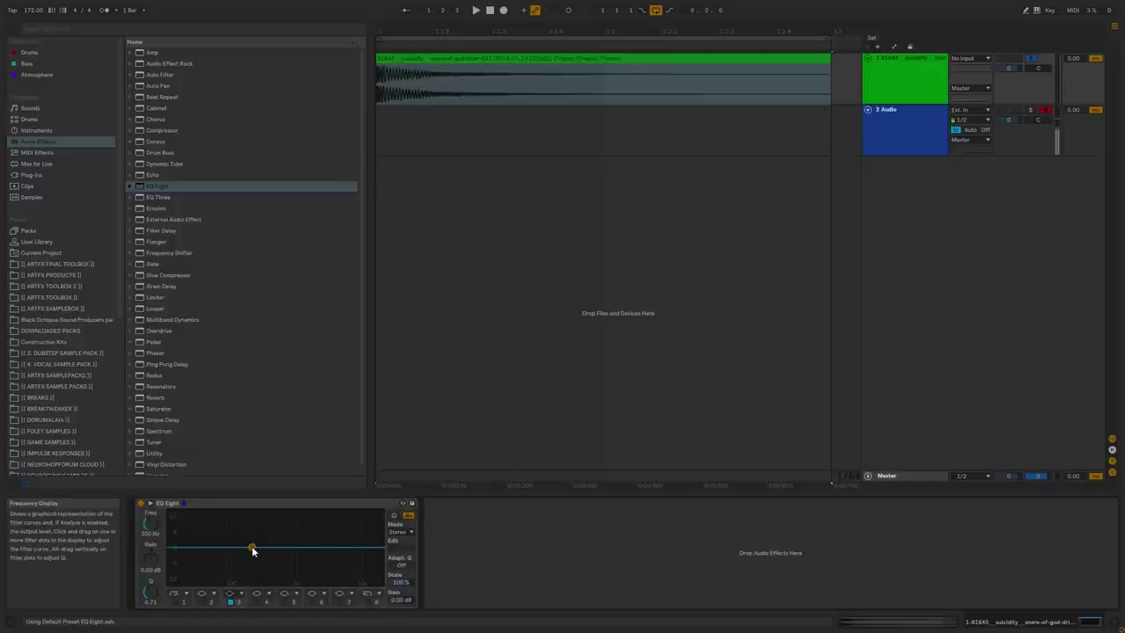
key("a")
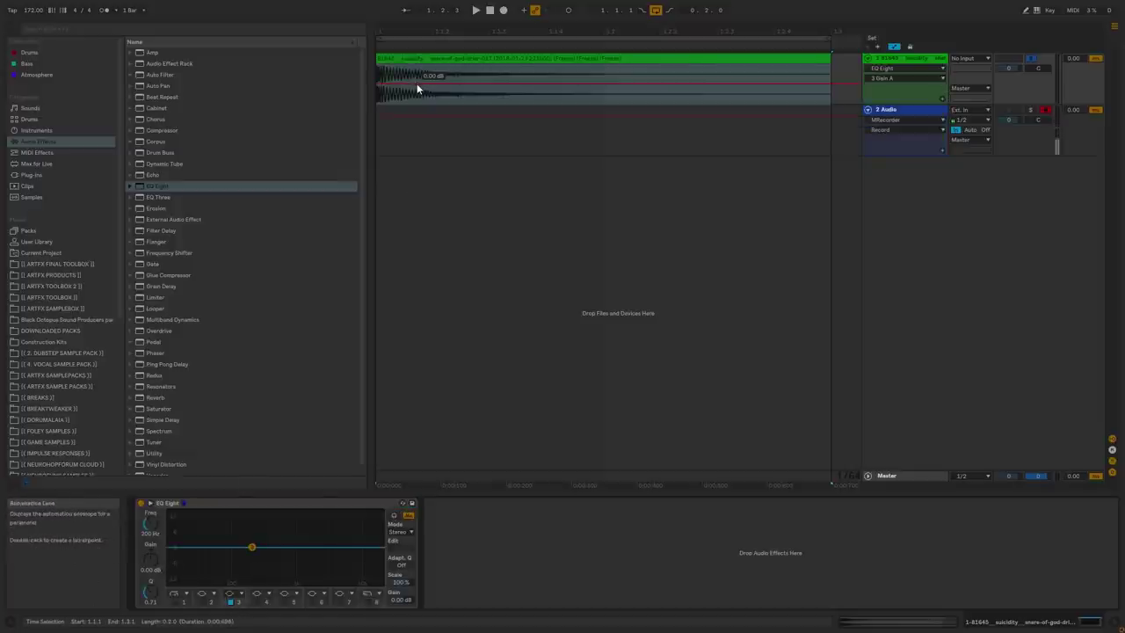
left_click(416, 86)
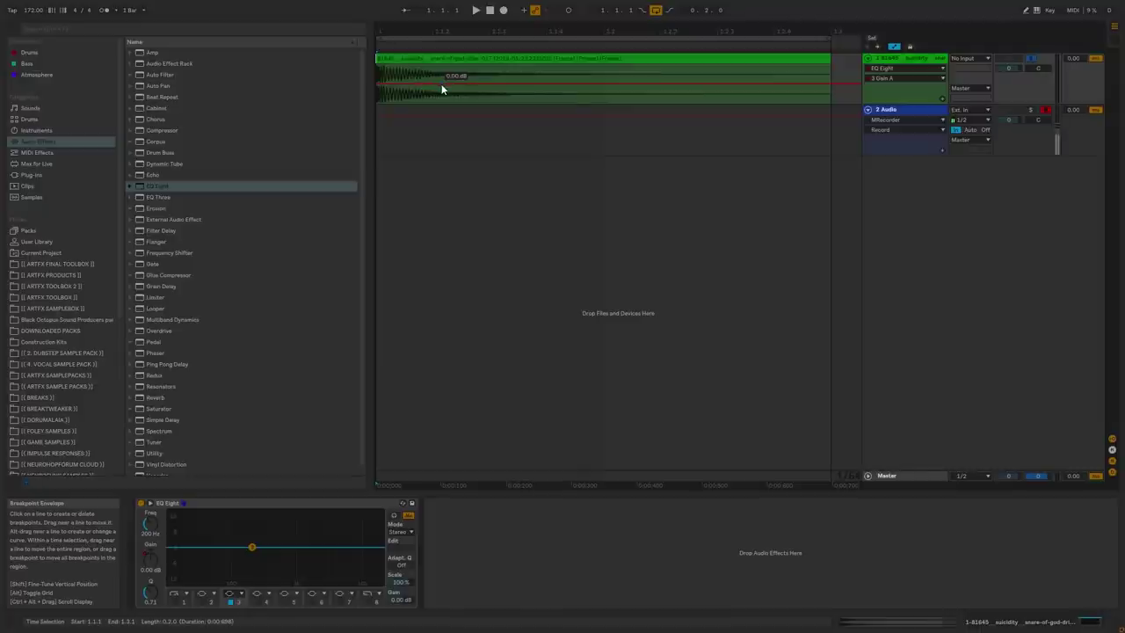
left_click_drag(441, 84, 441, 92)
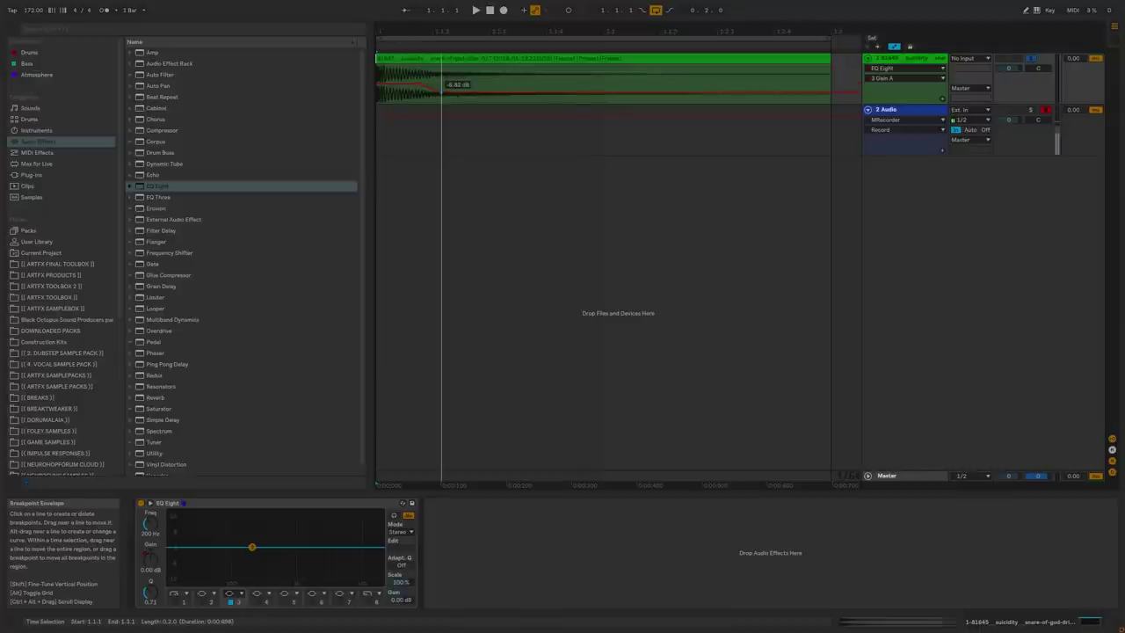
key("space")
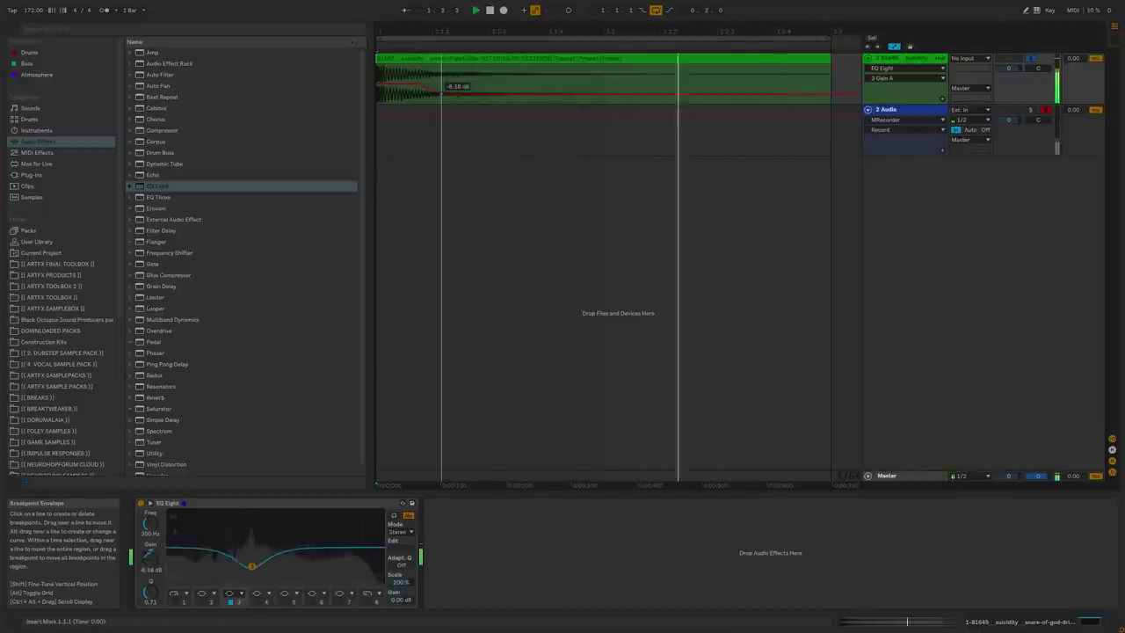
mouse_move(441, 93)
left_mouse_down()
mouse_move(489, 91)
mouse_move(419, 97)
mouse_move(441, 92)
left_mouse_up()
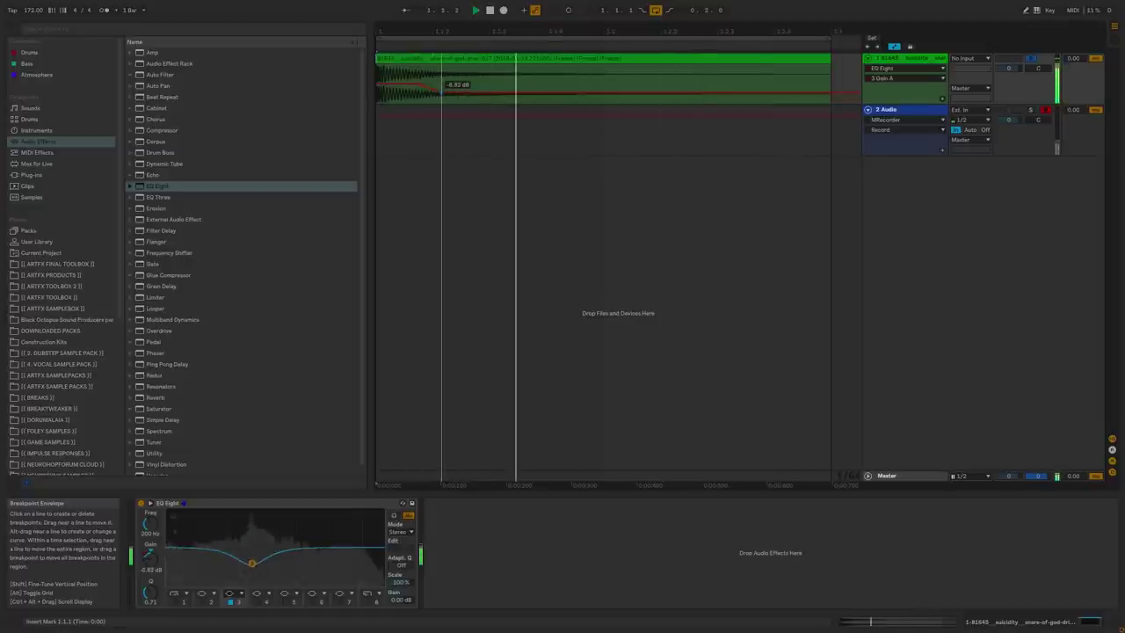
left_click(287, 602)
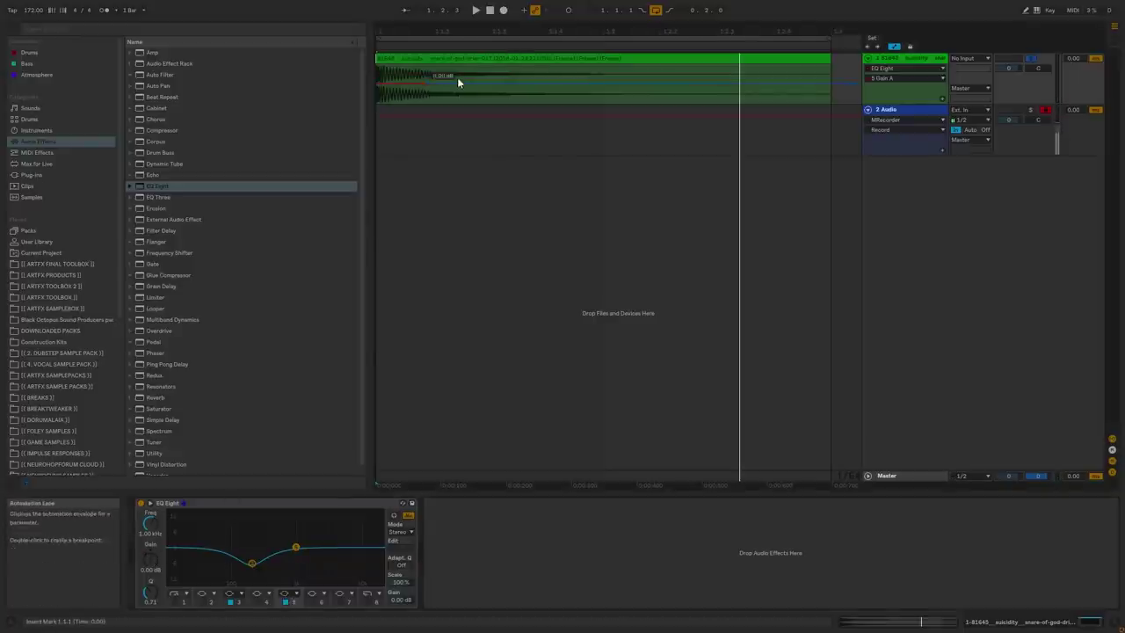
mouse_move(483, 89)
left_mouse_down()
mouse_move(396, 86)
mouse_move(463, 89)
left_mouse_up()
key("space")
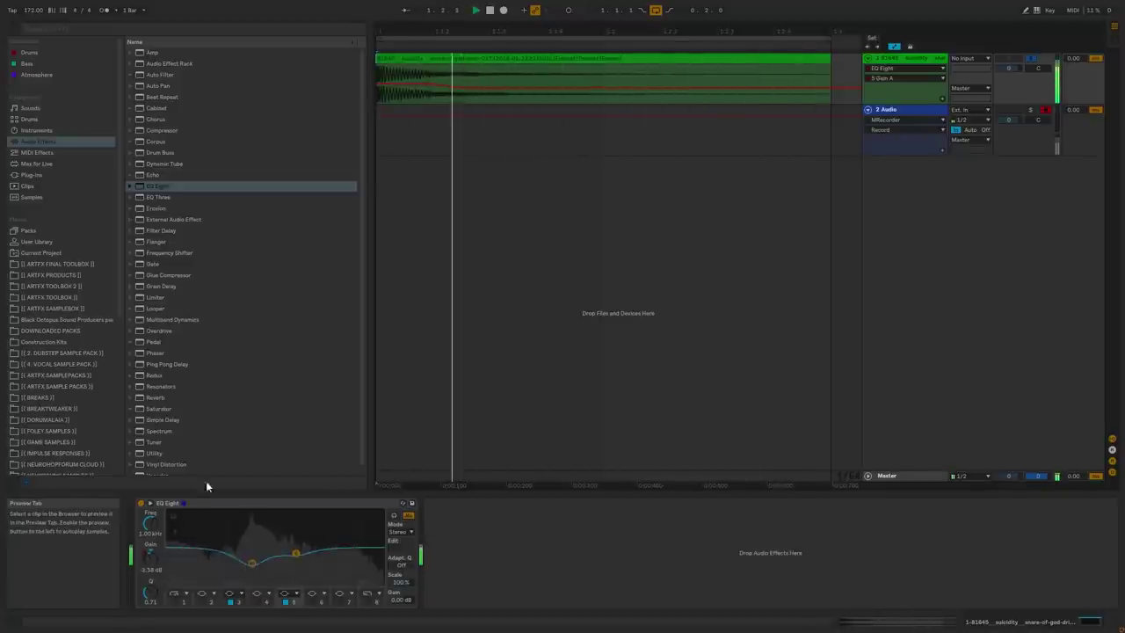
left_click(143, 503)
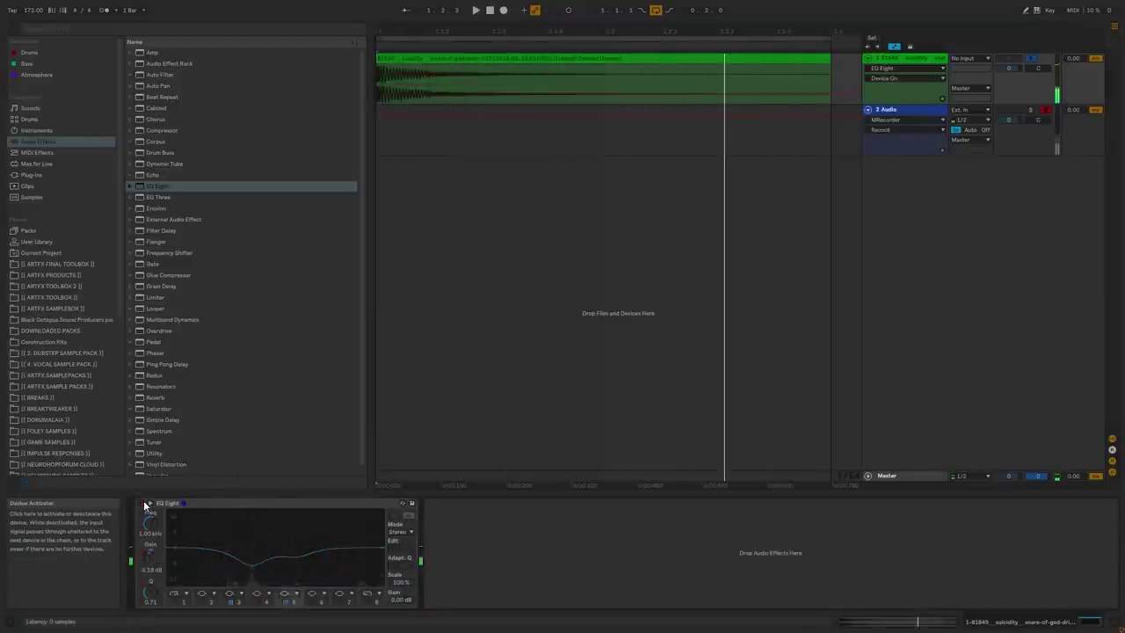
left_click(141, 504)
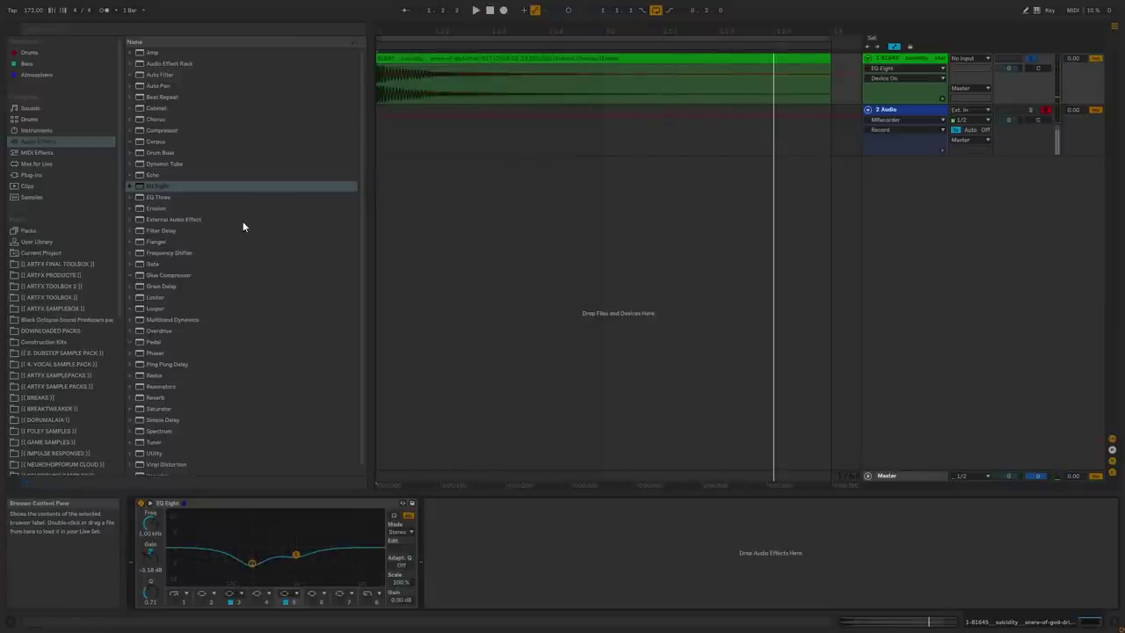
- Load iZotope Alloy 2, bypass its EQ and Dynamics 1, and enable a three-band Transient module
left_click(55, 175)
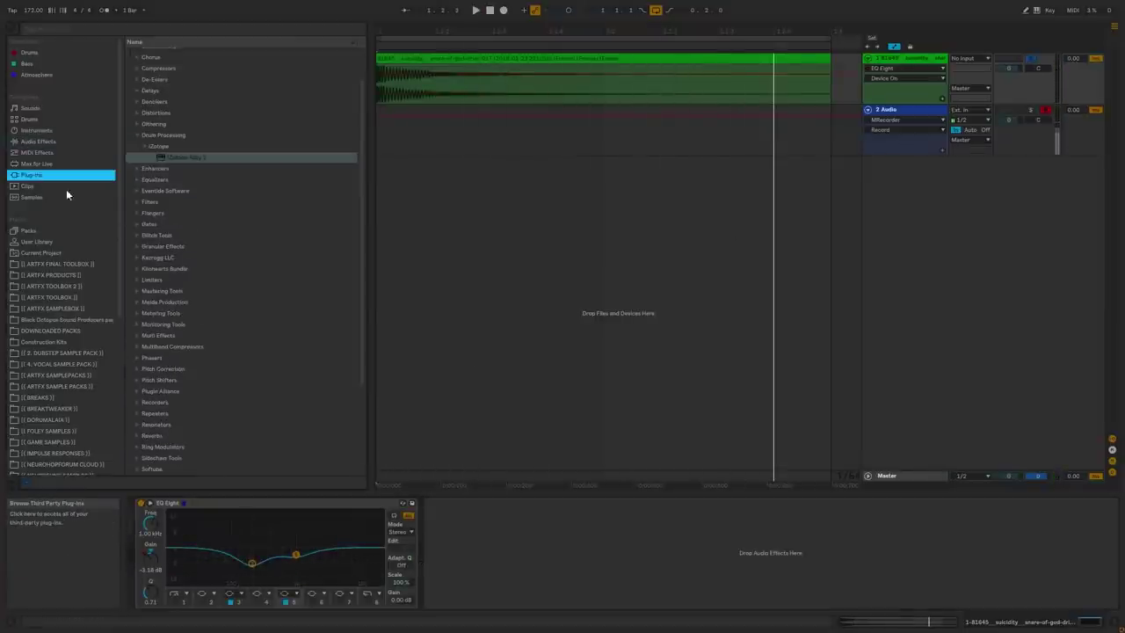
left_click(185, 161)
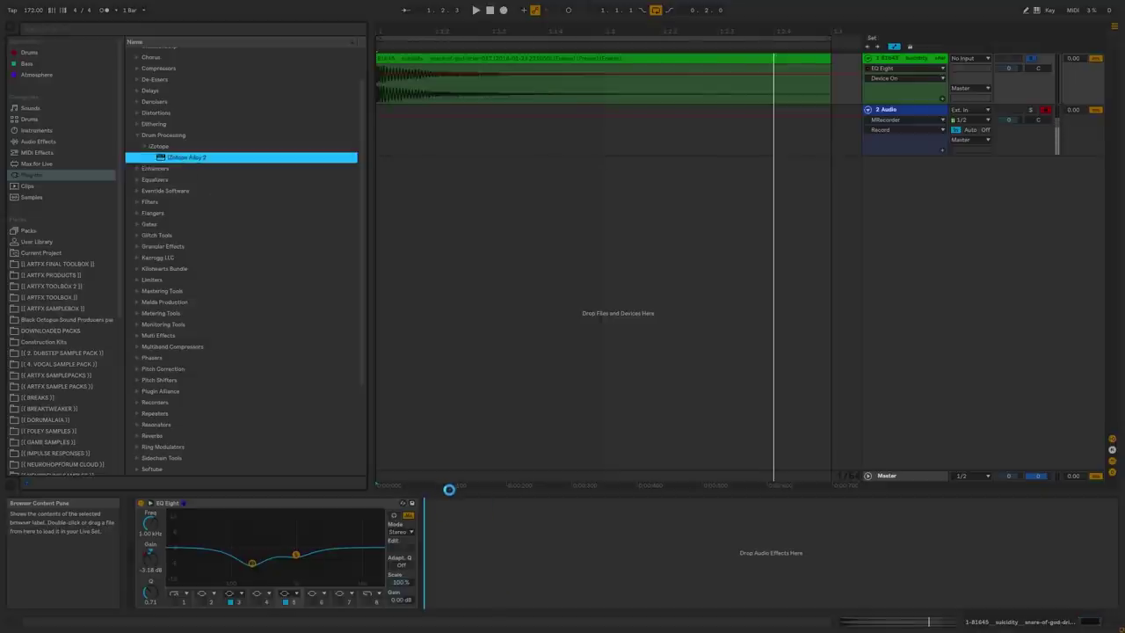
key("Return")
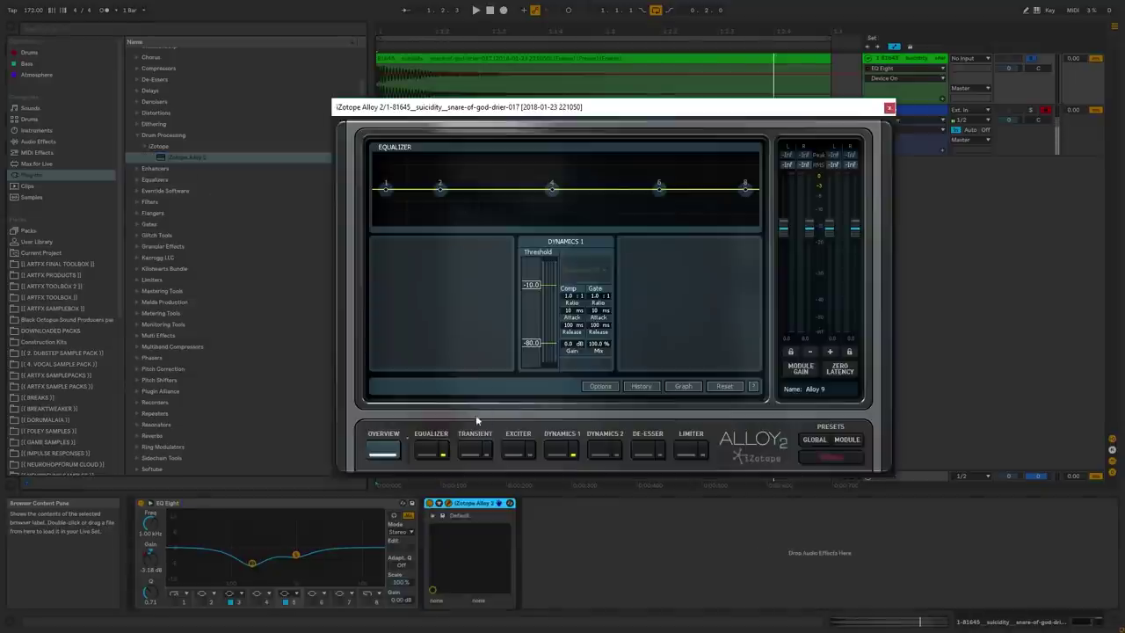
left_click(443, 454)
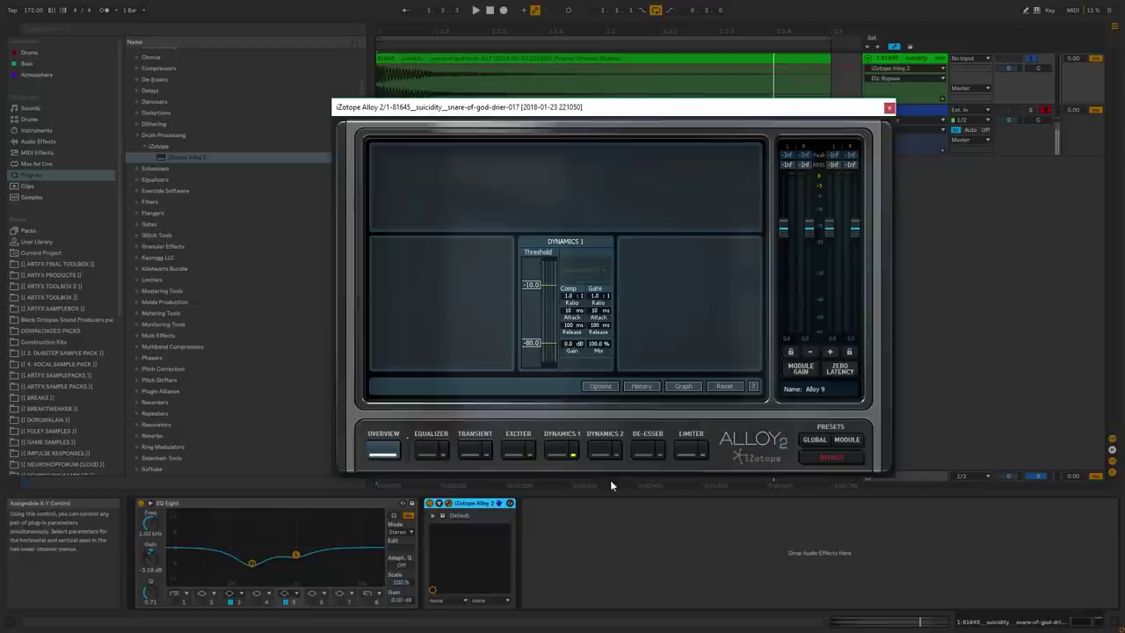
left_click(573, 453)
left_click(472, 453)
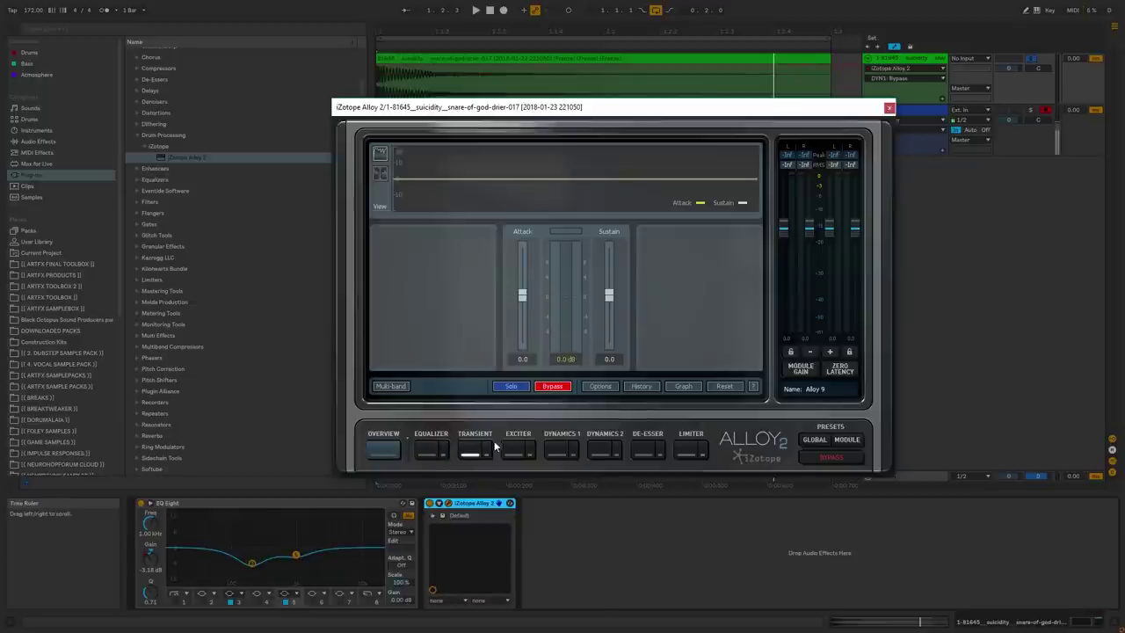
left_click(392, 386)
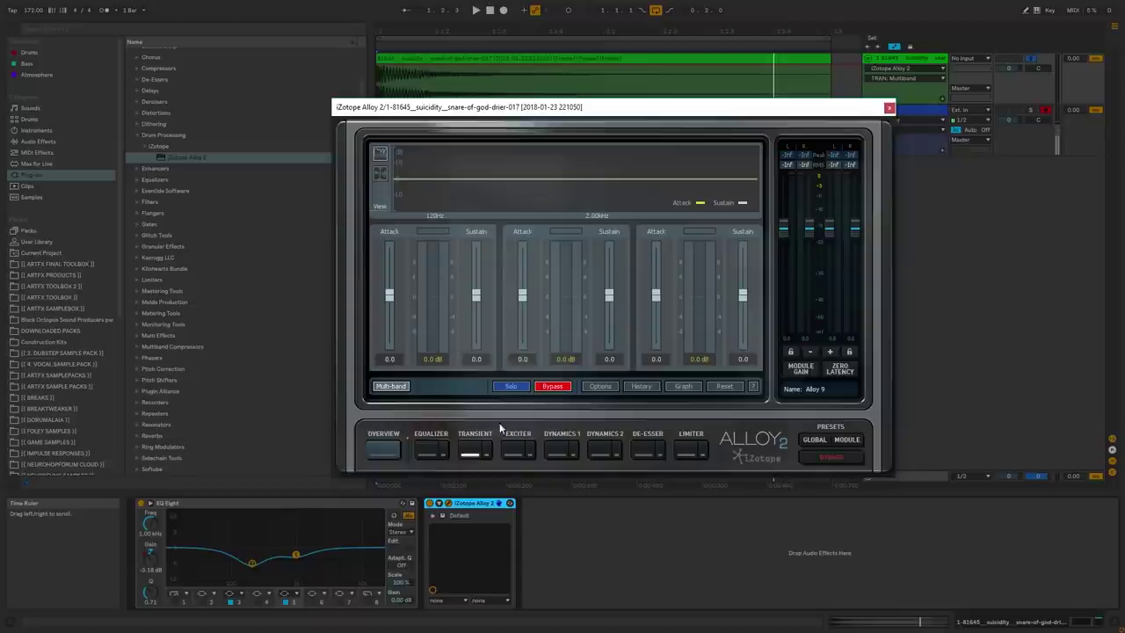
left_click(486, 455)
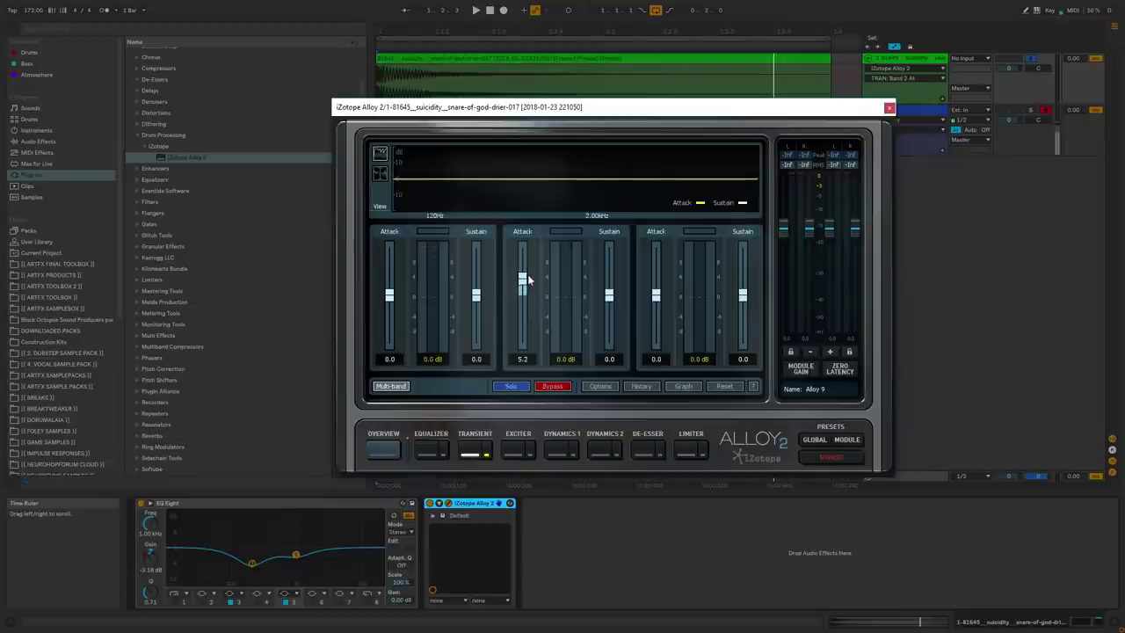
- Boost mid and high attack, lower the mid-high crossover, adjust sustains, and lower Alloy's output
left_click_drag(527, 278, 527, 283)
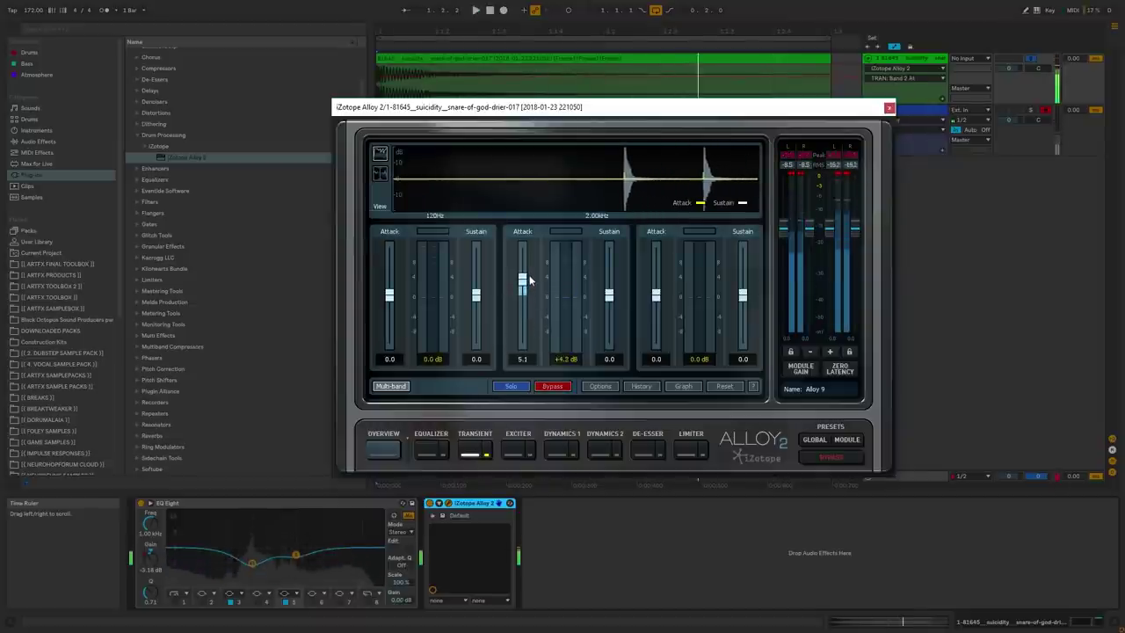
mouse_move(531, 189)
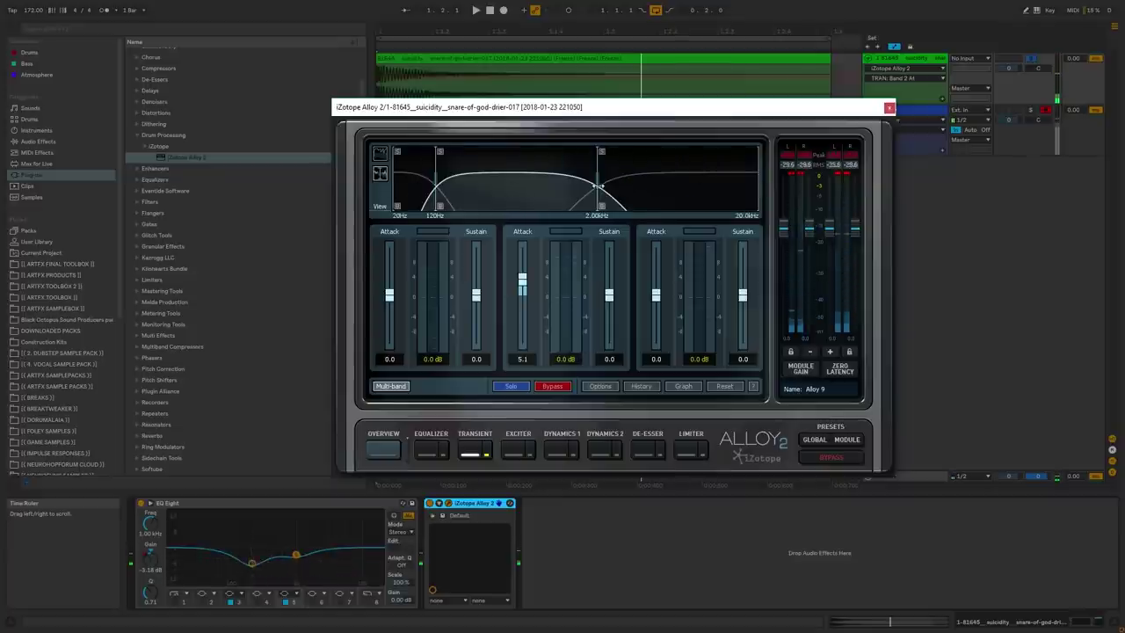
left_click_drag(595, 181, 518, 192)
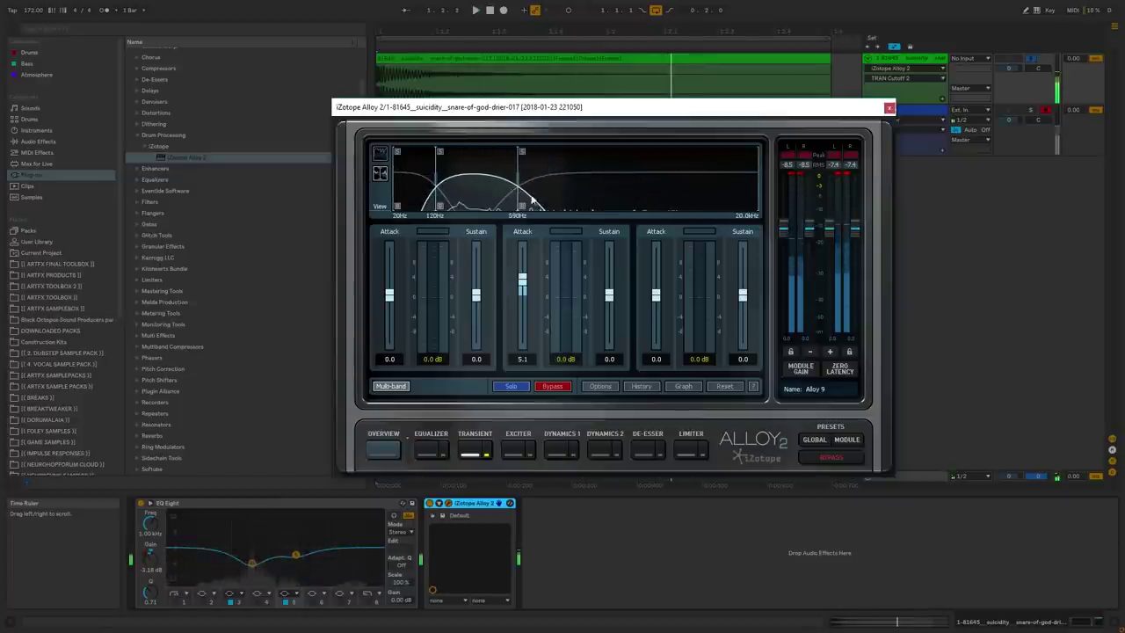
left_click_drag(654, 294, 608, 307)
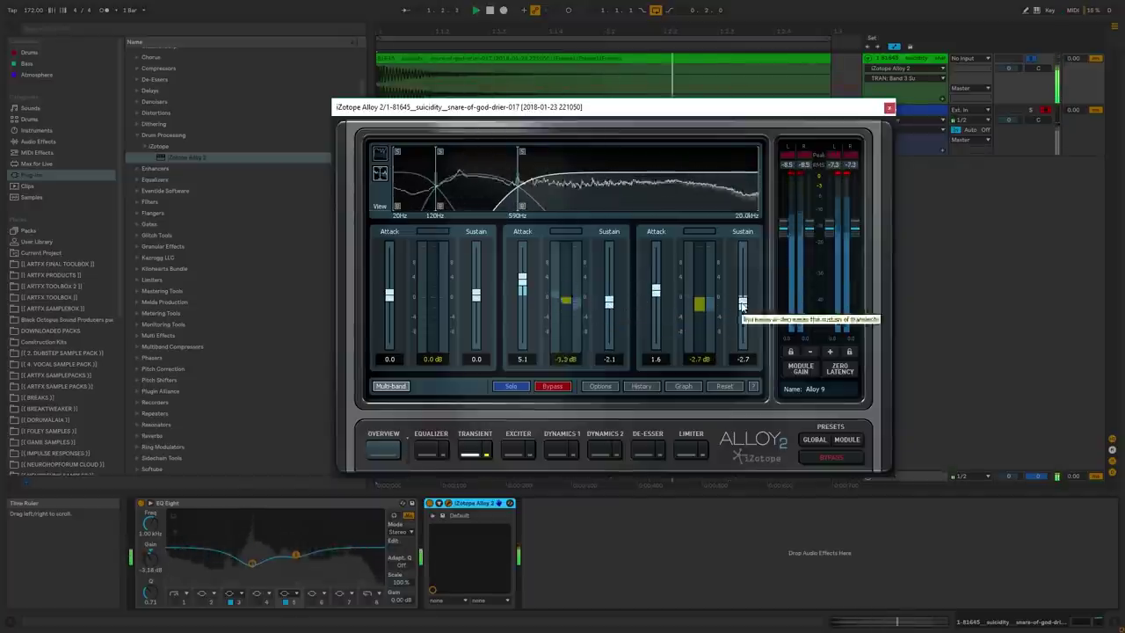
left_click_drag(742, 296, 742, 304)
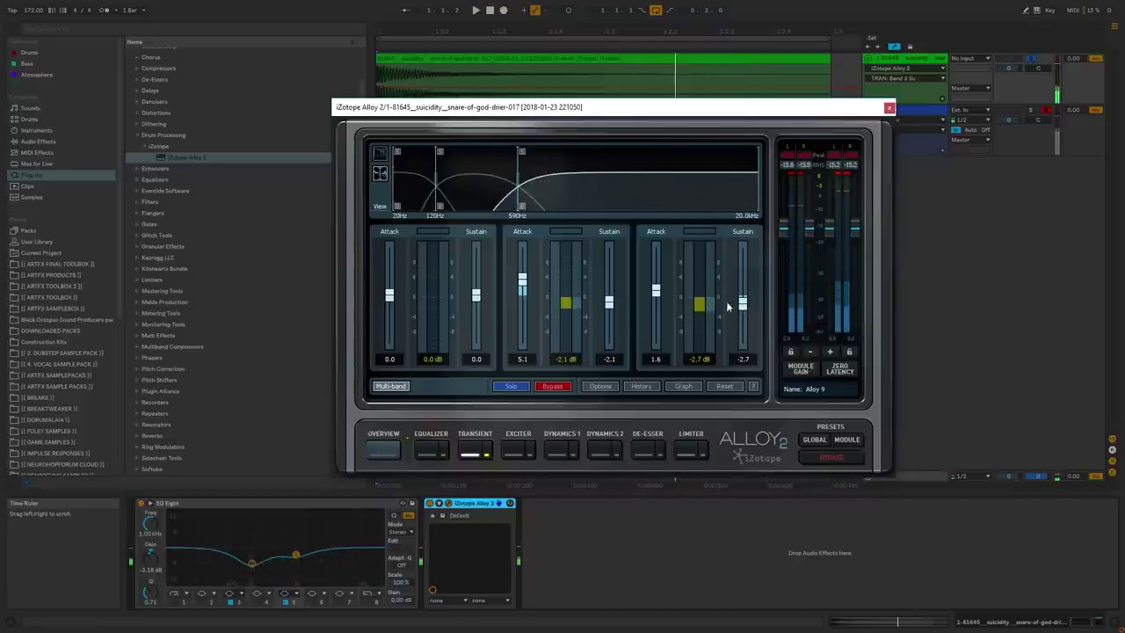
left_click_drag(607, 304, 613, 304)
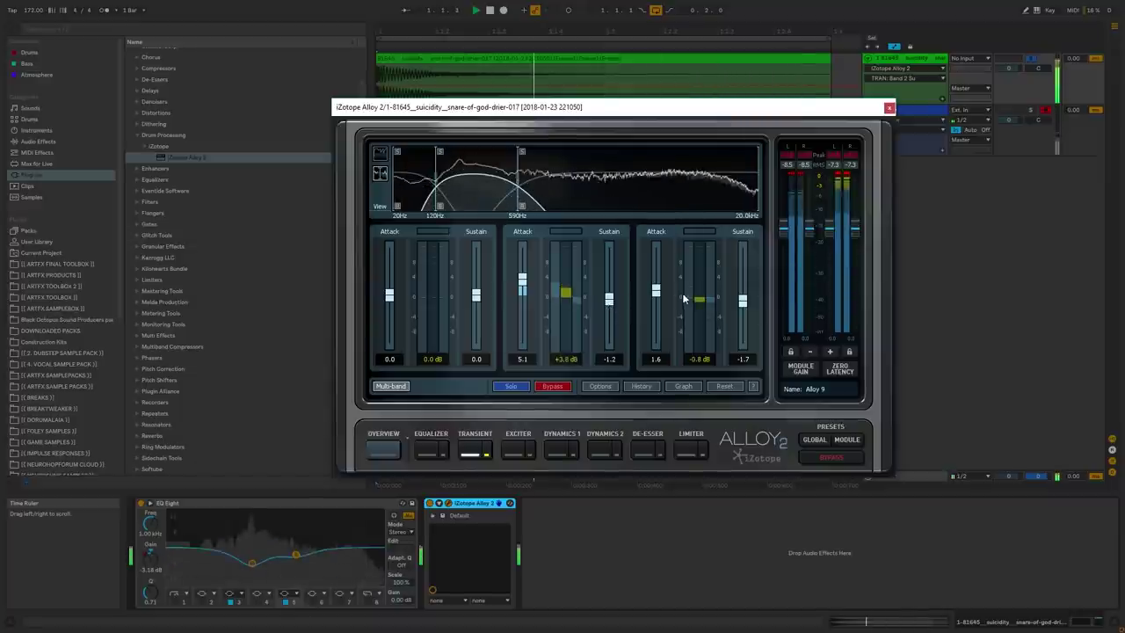
left_click_drag(829, 229, 837, 259)
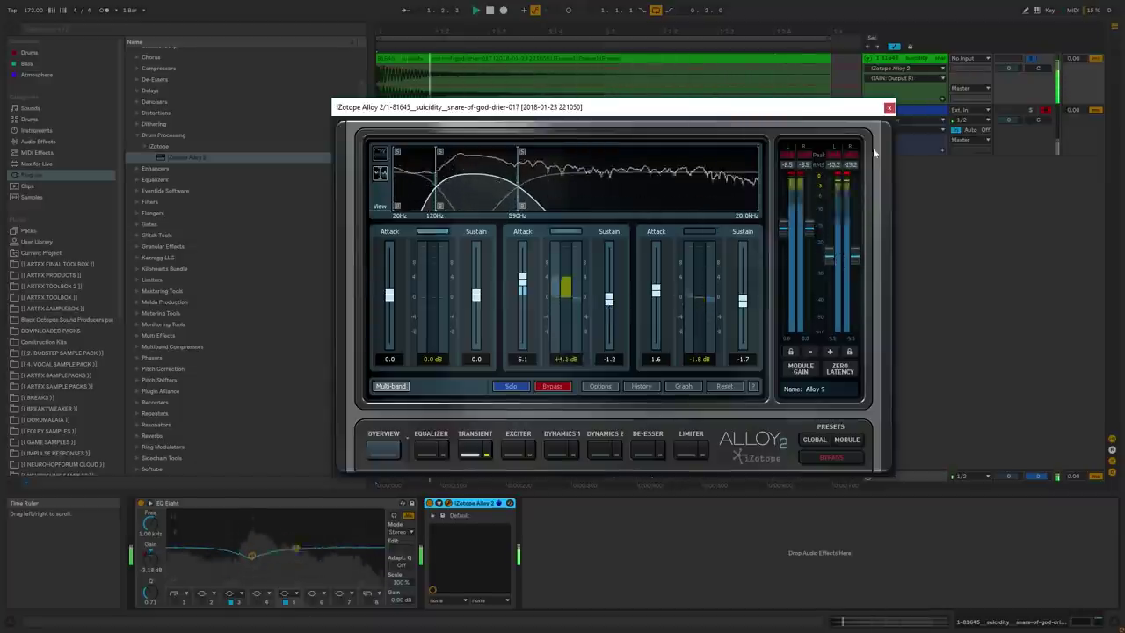
left_click(889, 108)
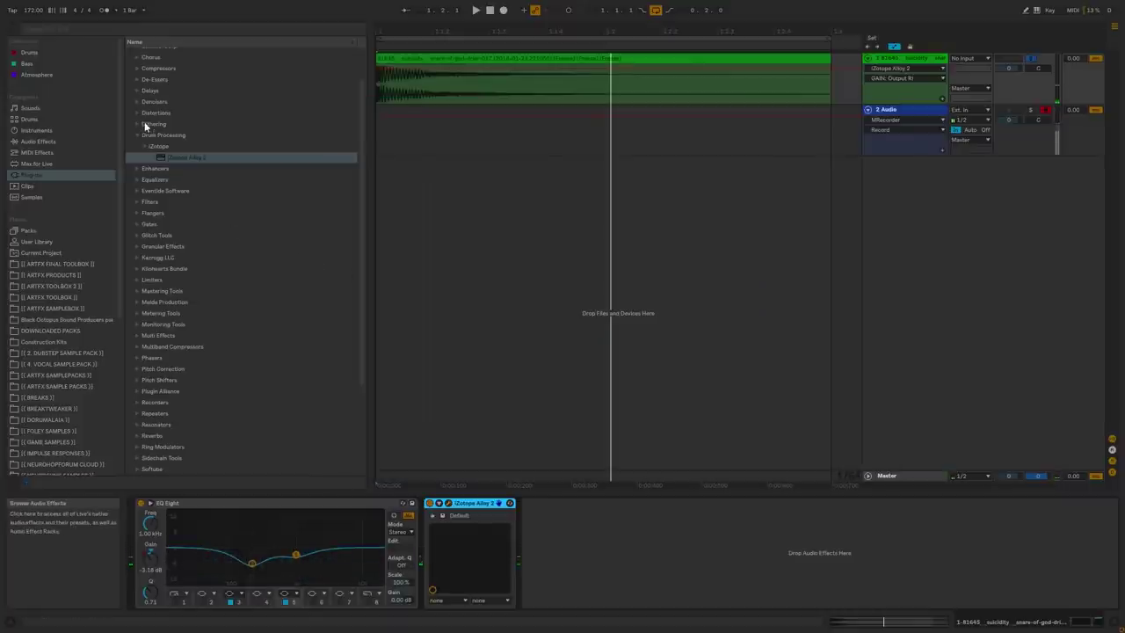
- Insert CamelPhat3 after Alloy 2 with its preset cleared, and audition the distortion
left_click(137, 113)
left_click(199, 225)
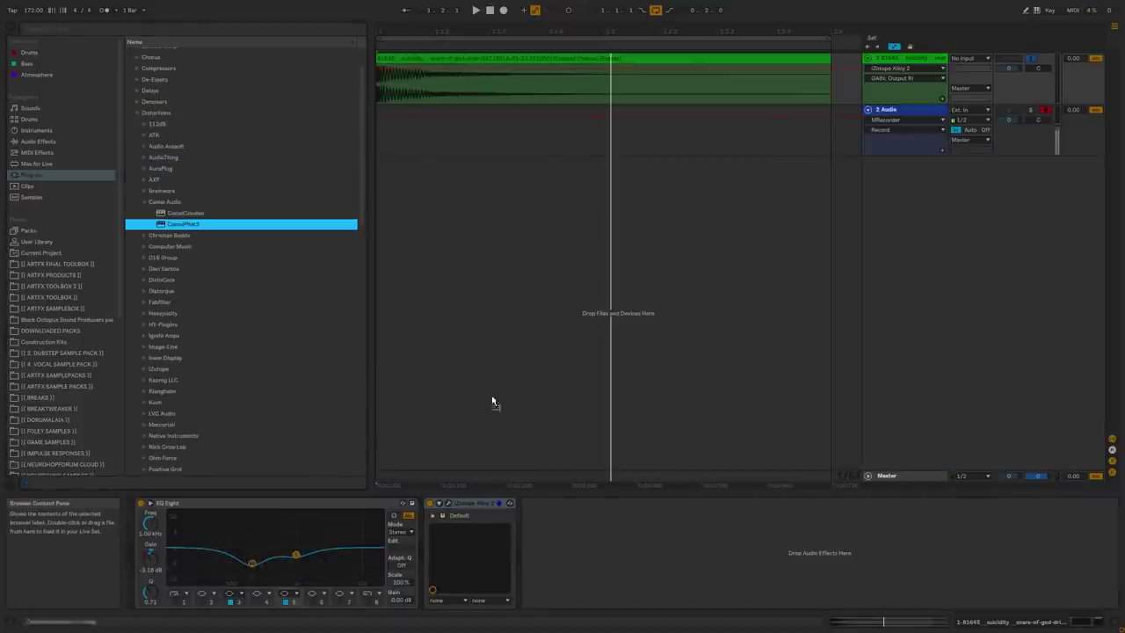
left_click_drag(627, 548, 626, 550)
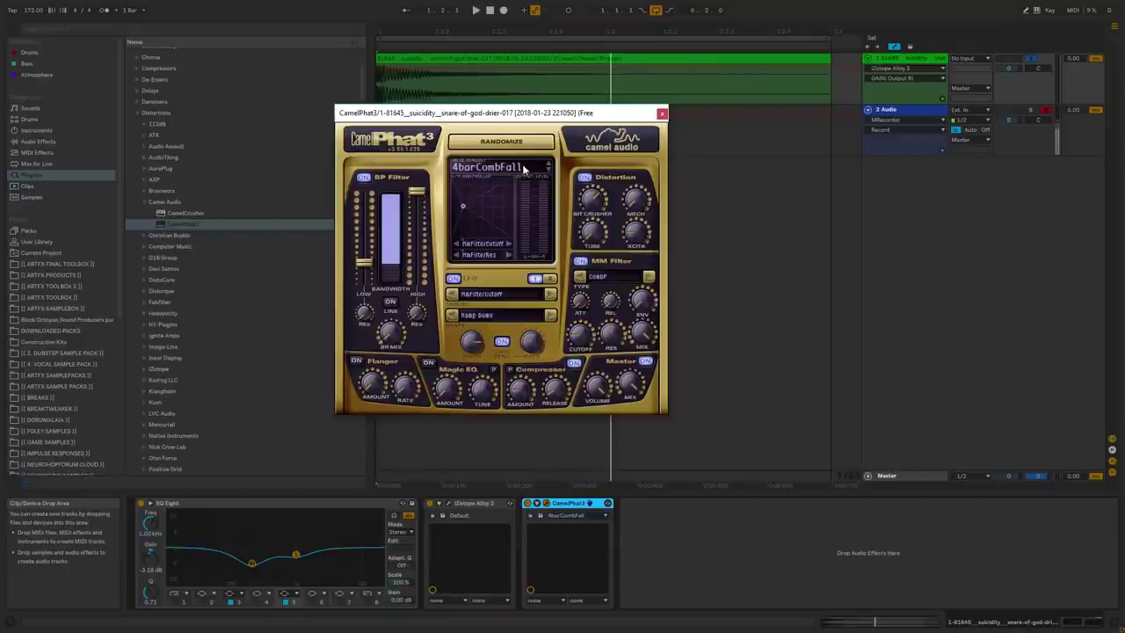
left_click(524, 167)
left_click(549, 371)
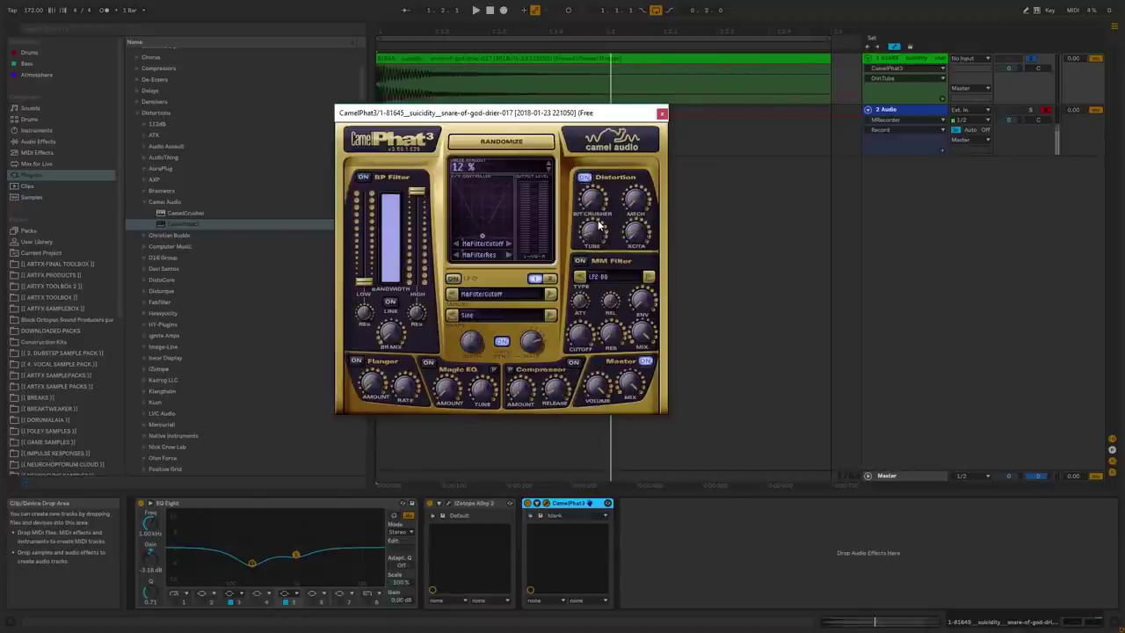
key("space")
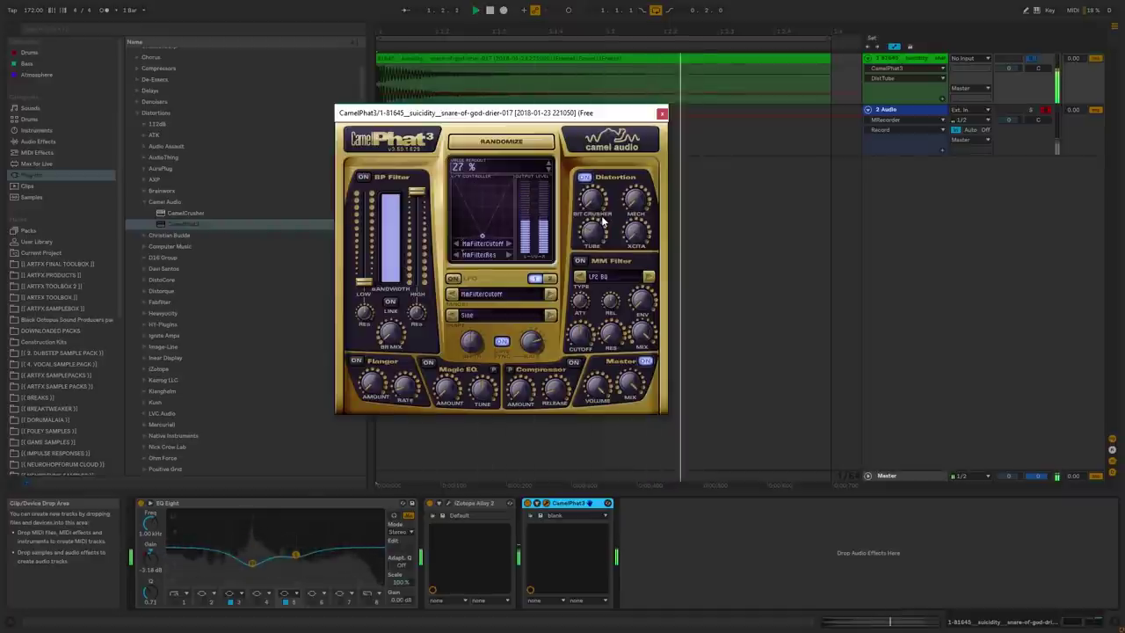
left_click(661, 113)
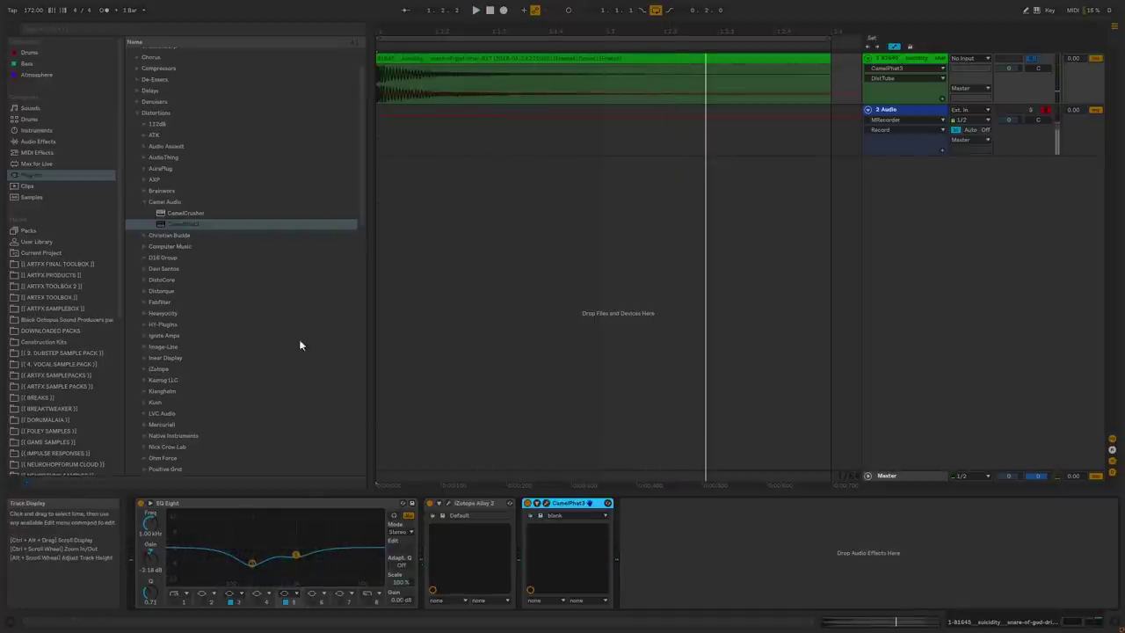
scroll(250, 351, "down", 6)
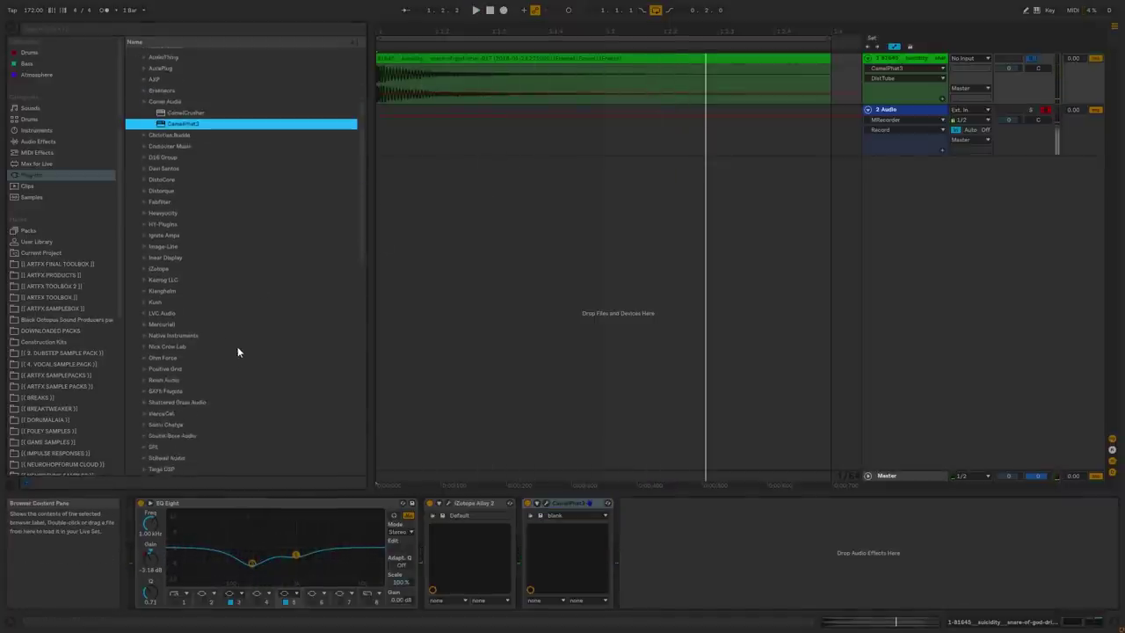
left_click(546, 503)
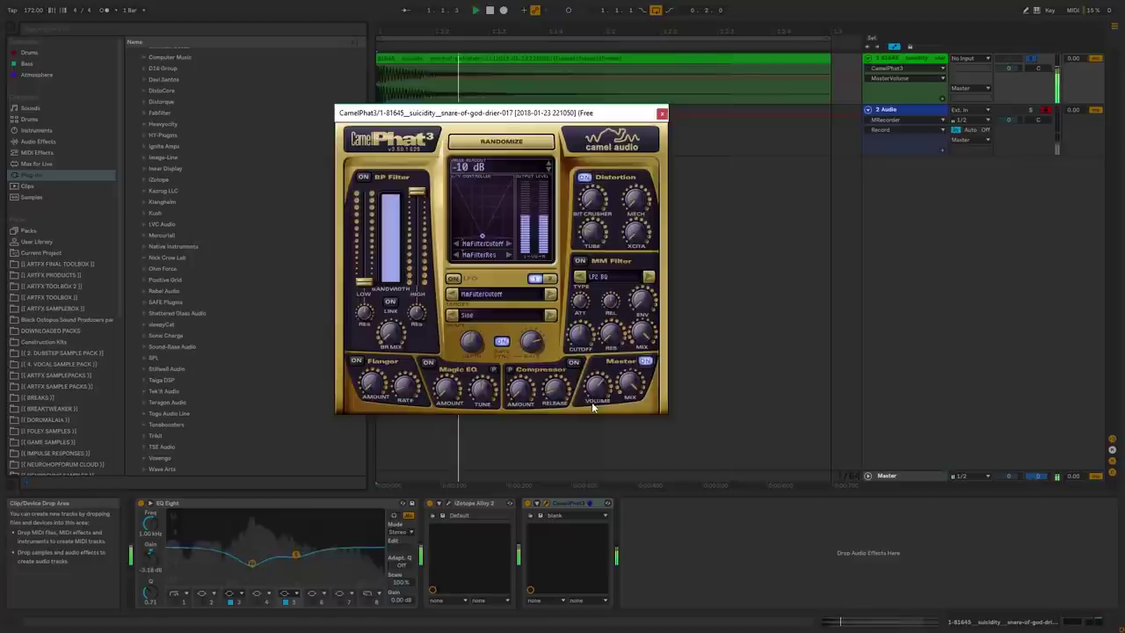
- Add Schaack Audio's Transient Shaper 64 after CamelPhat3 and play the snare through it
left_click(661, 113)
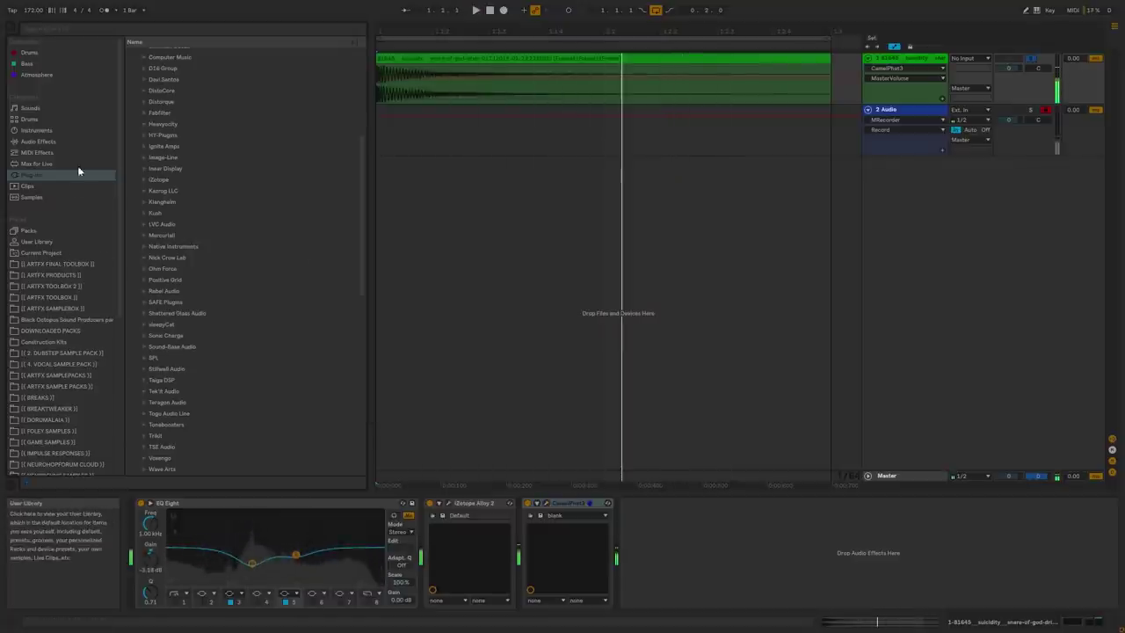
left_click(39, 142)
left_click(31, 174)
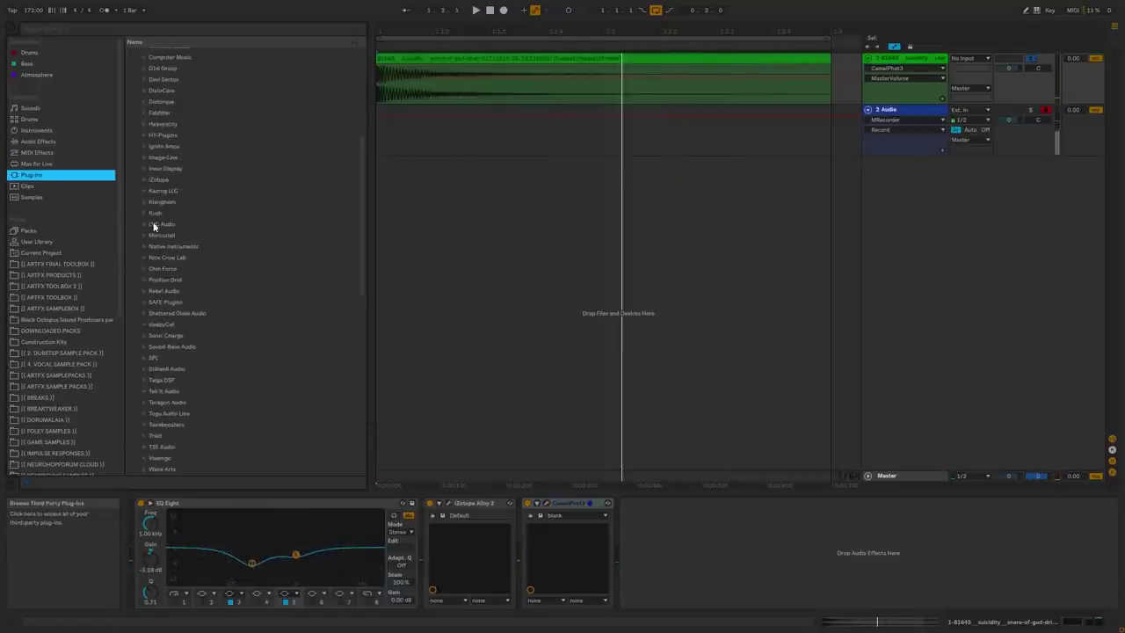
scroll(156, 357, "down", 5)
scroll(138, 430, "down", 5)
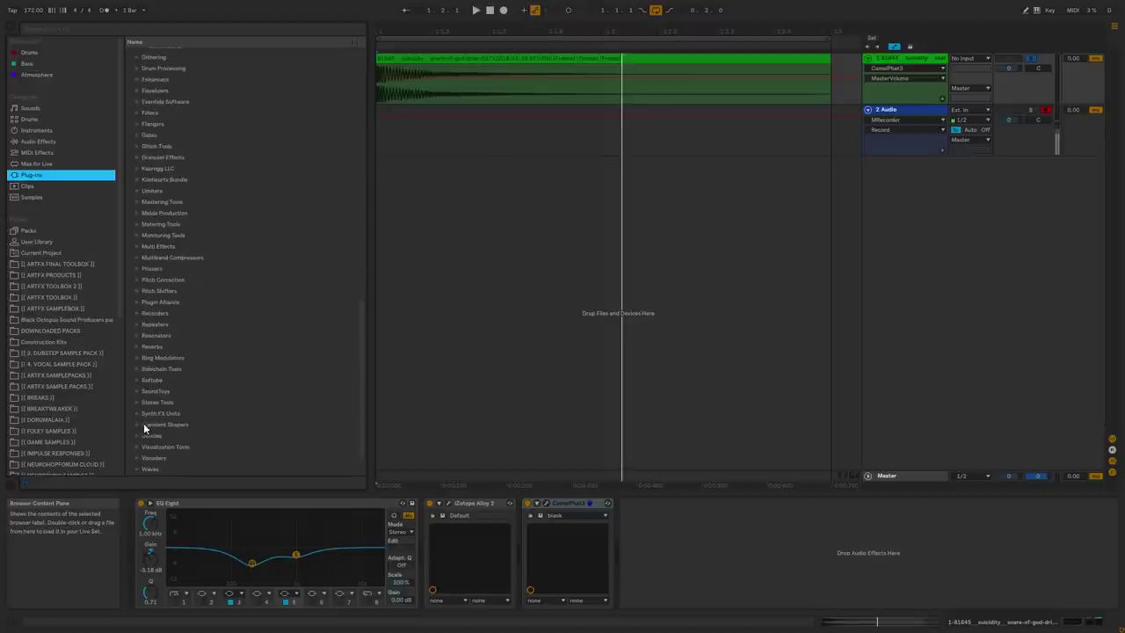
left_click(138, 425)
left_click_drag(211, 448, 657, 512)
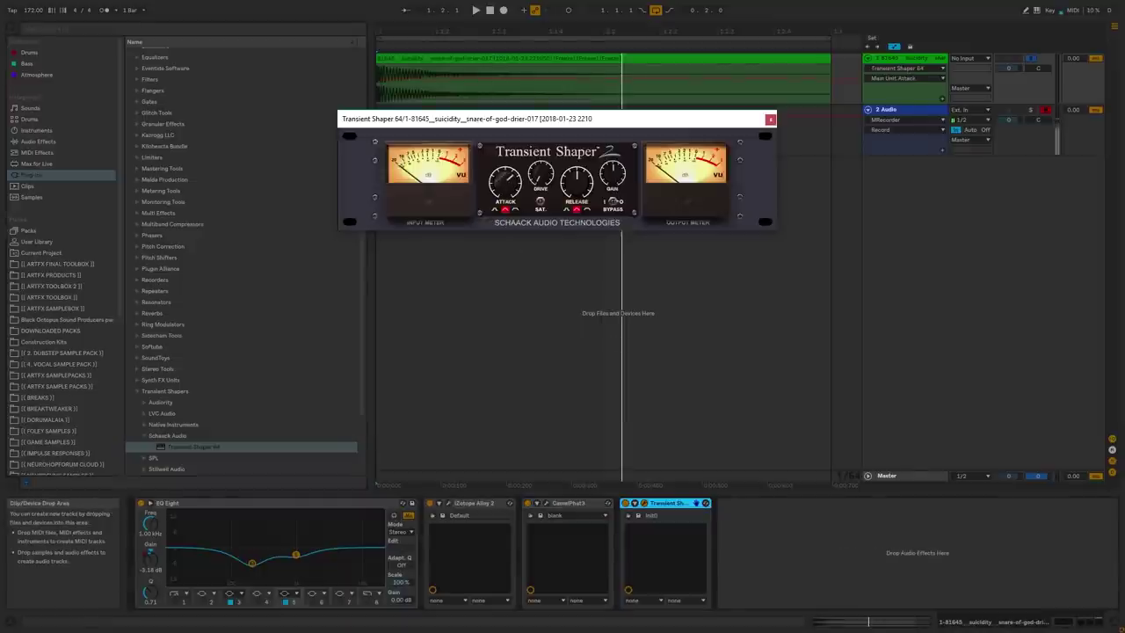
key("space")
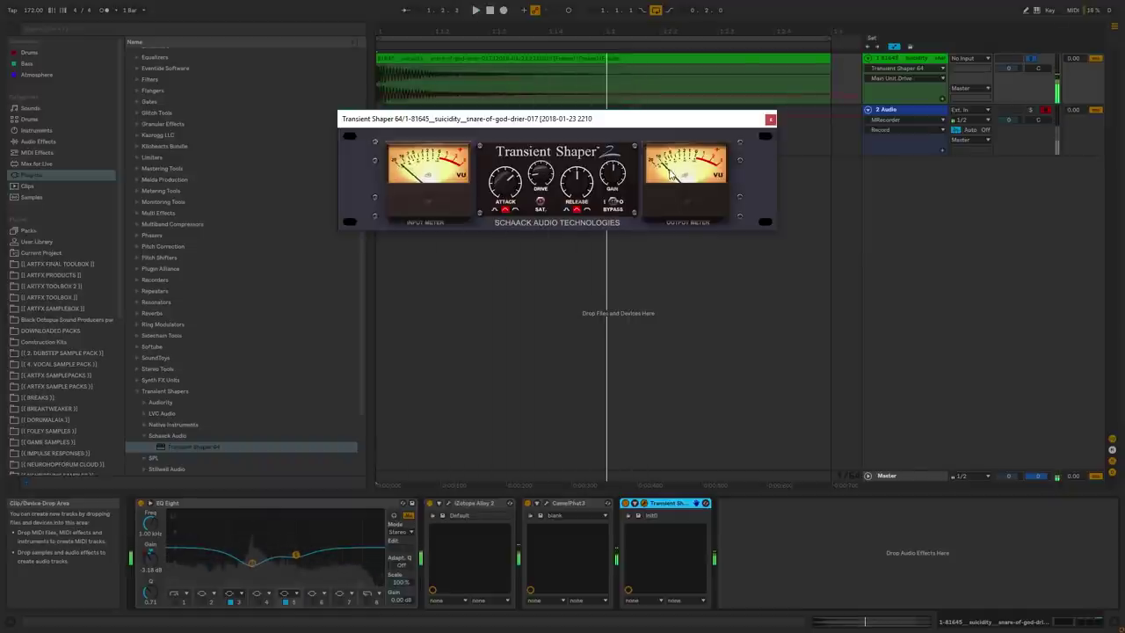
- Add FabFilter Pro-Q 2 from the Equalizers folder to the end of the chain
left_click(769, 120)
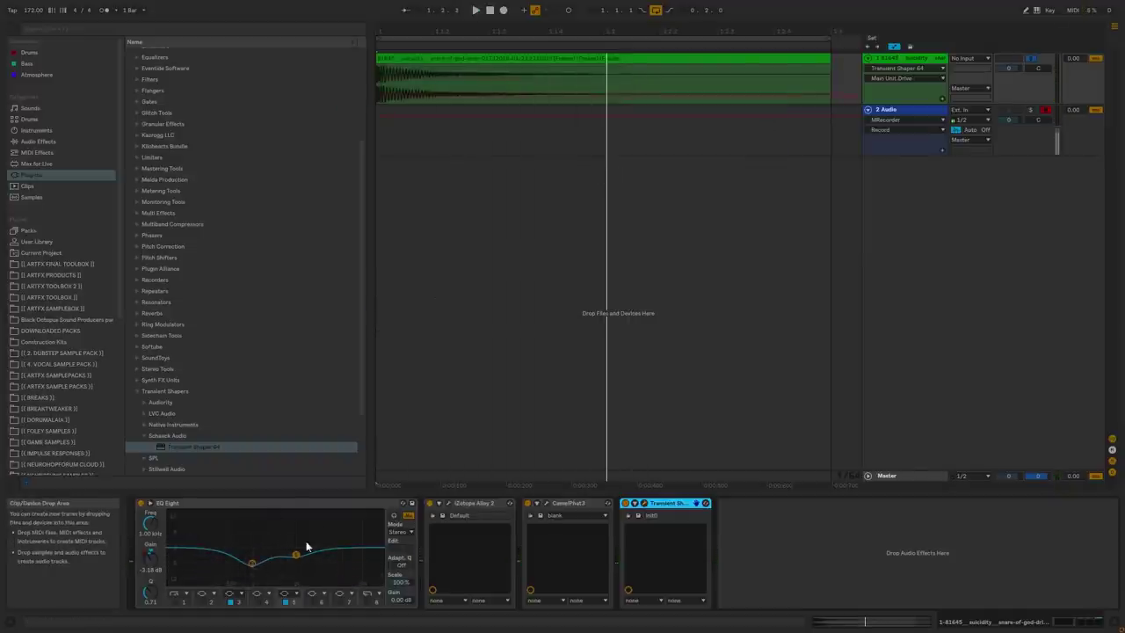
left_click(139, 391)
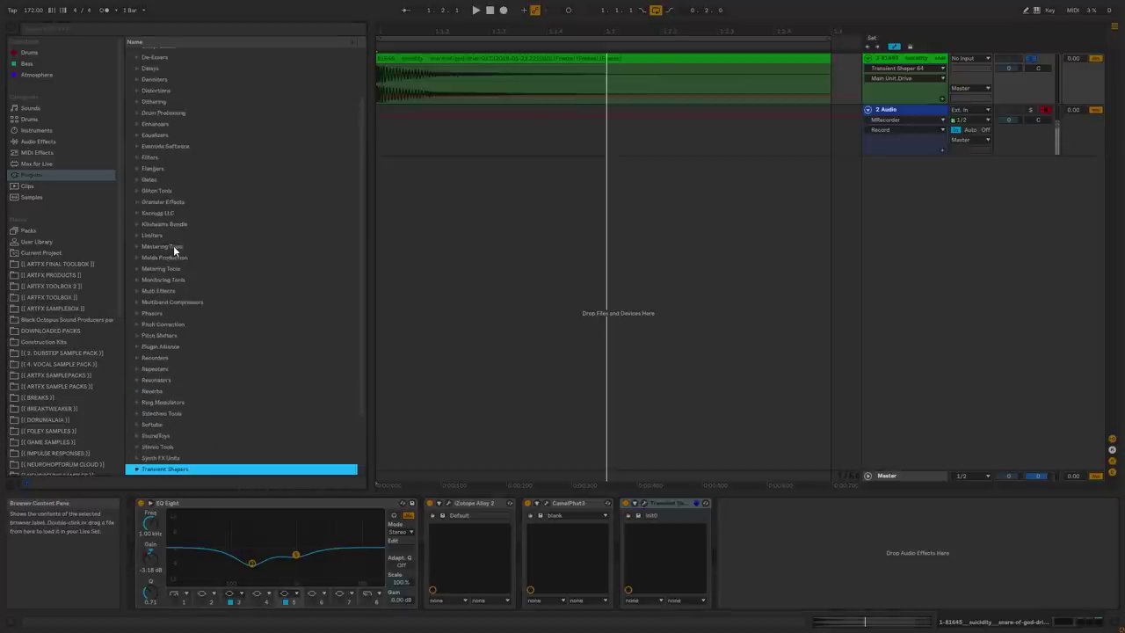
scroll(173, 245, "up", 5)
left_click(139, 199)
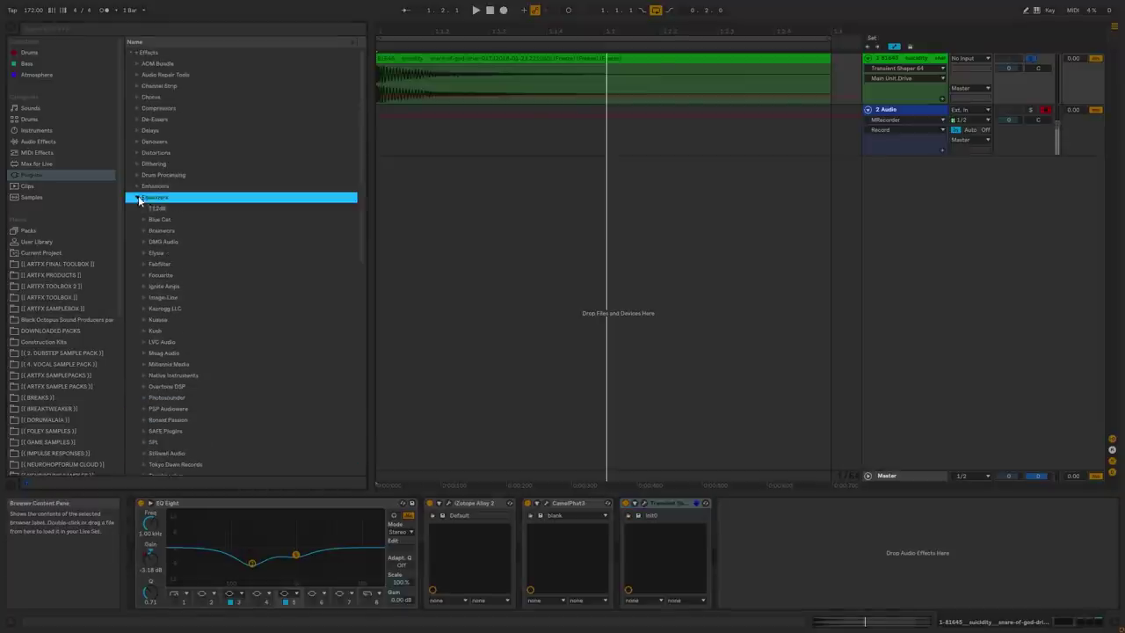
left_click(152, 265)
left_click(189, 277)
left_click_drag(896, 544, 762, 532)
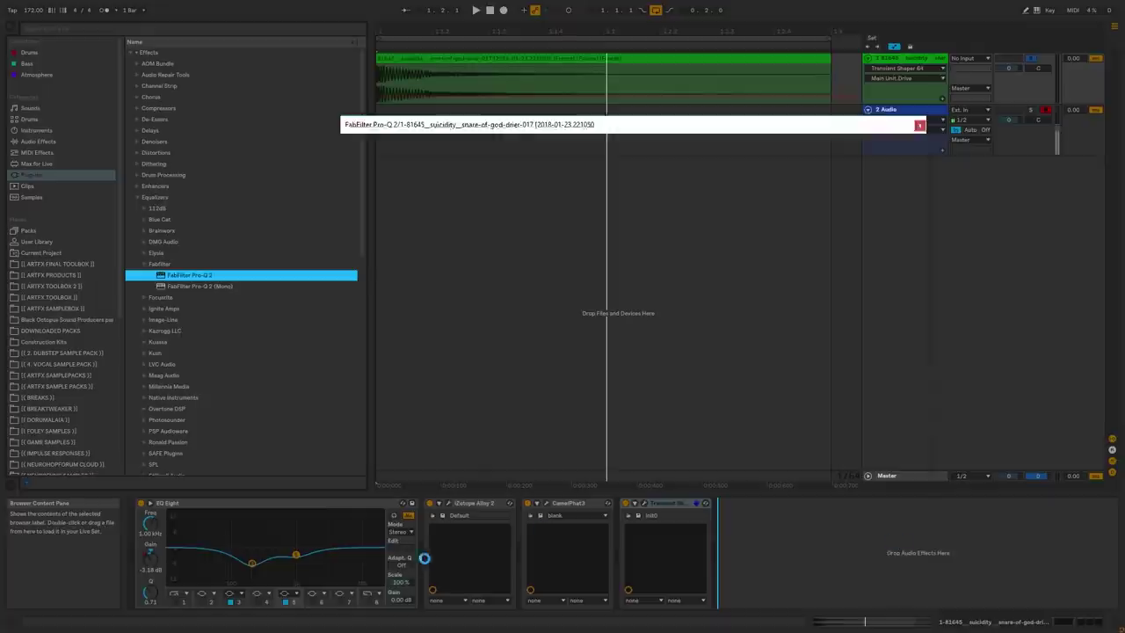
- Add FabFilter Pro-L with the Almost Clipping bM preset, lower attack, and gain about +9.6 dB
left_click(136, 197)
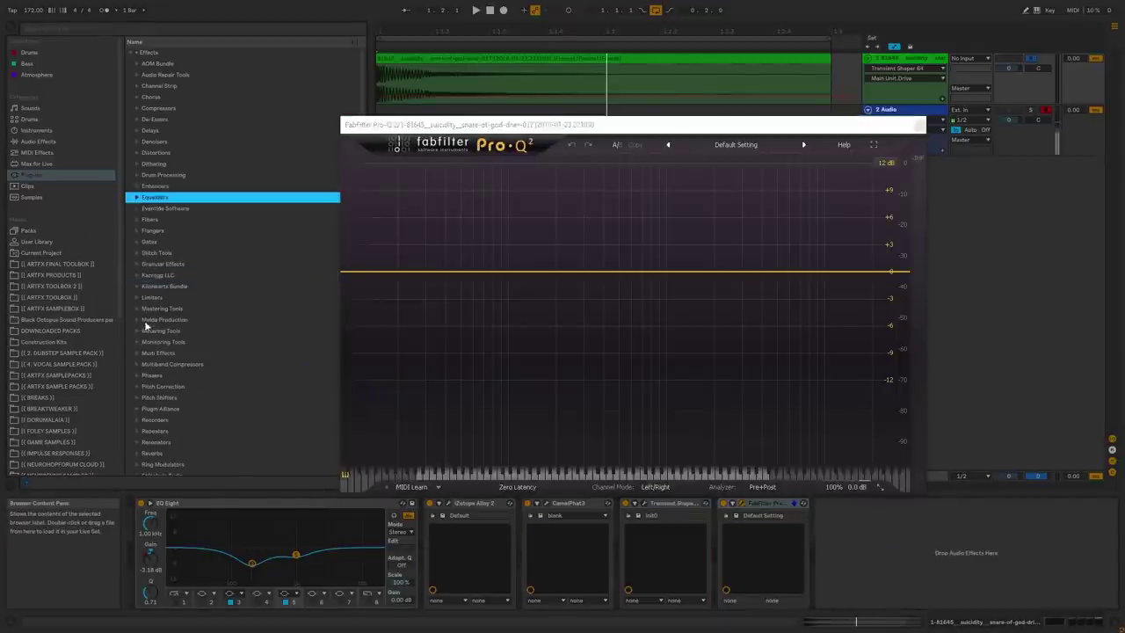
left_click(135, 298)
left_click(195, 342)
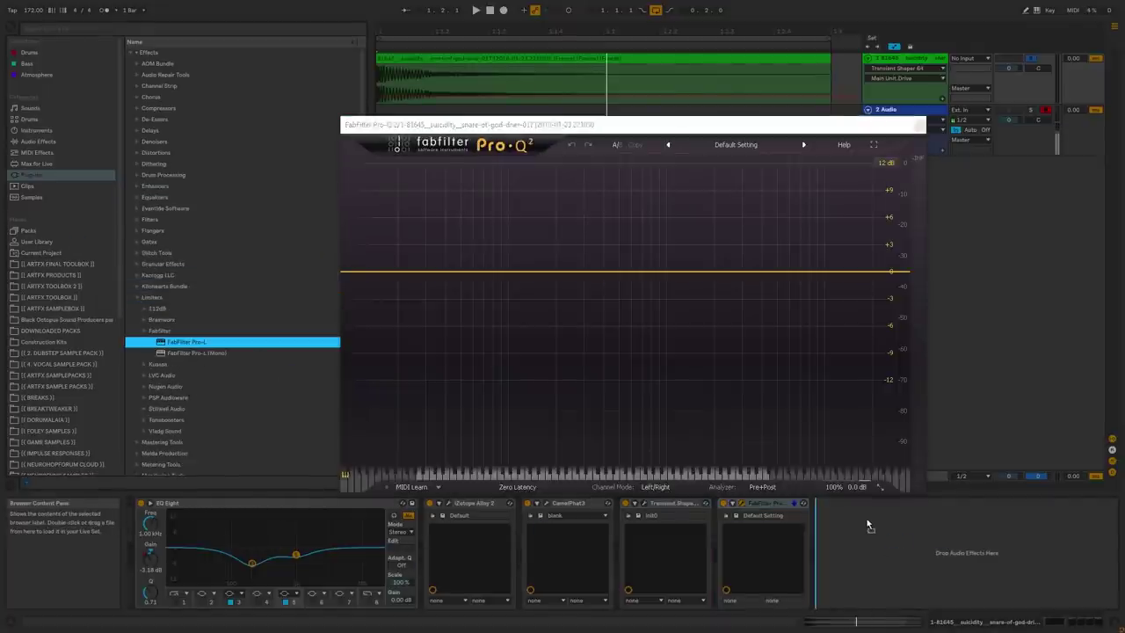
key("space")
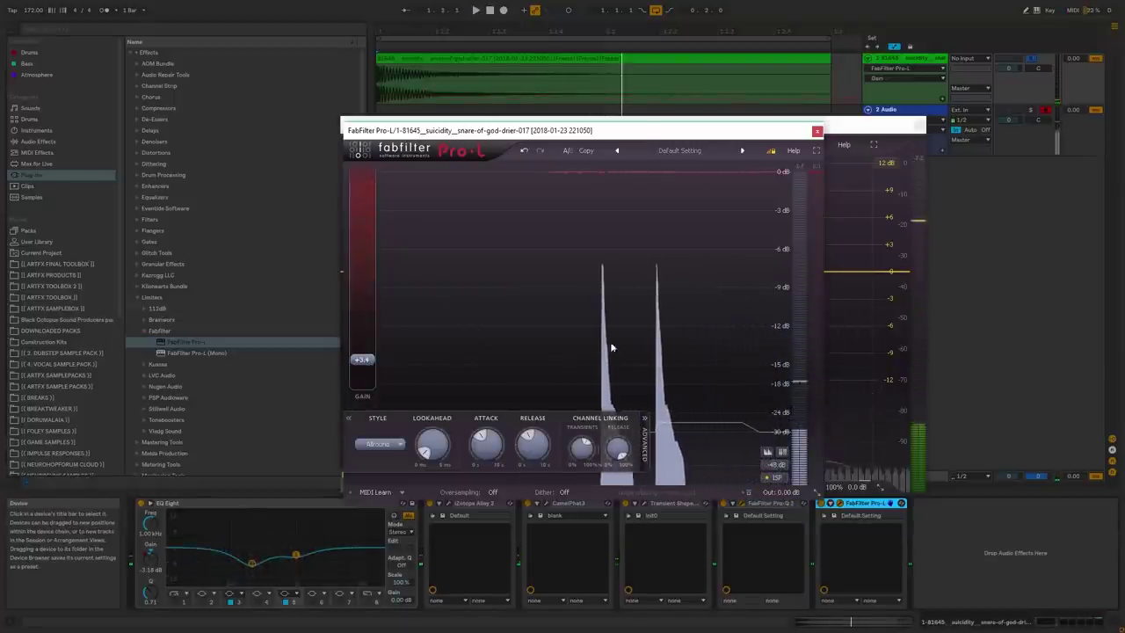
left_click(679, 150)
mouse_move(658, 175)
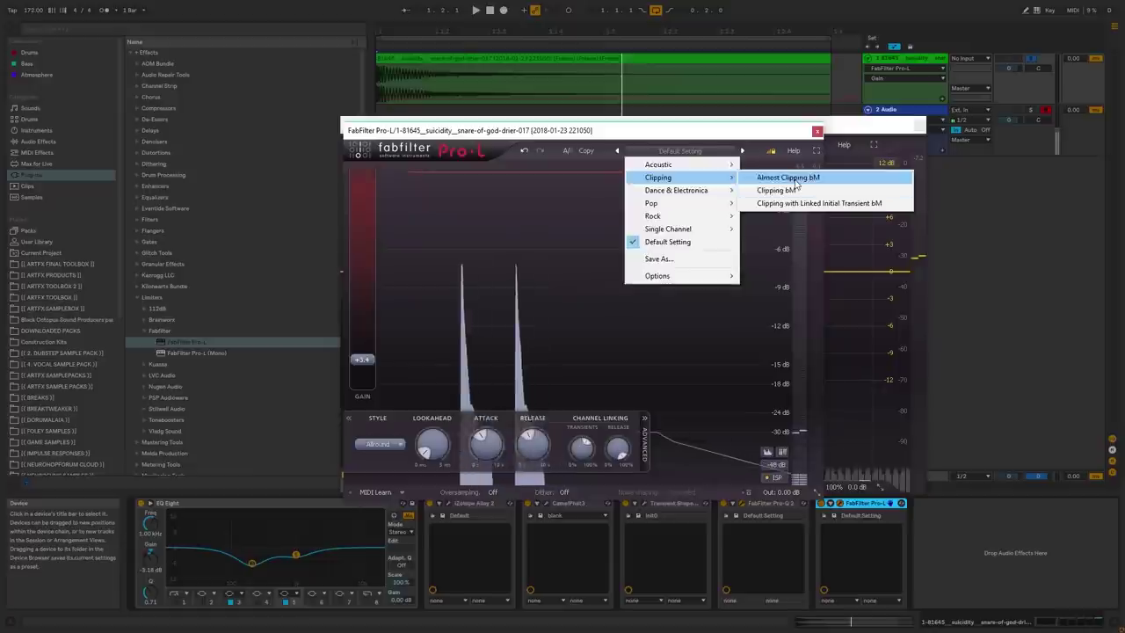
left_click(790, 186)
left_click_drag(486, 445, 486, 481)
key("space")
left_click_drag(362, 359, 373, 319)
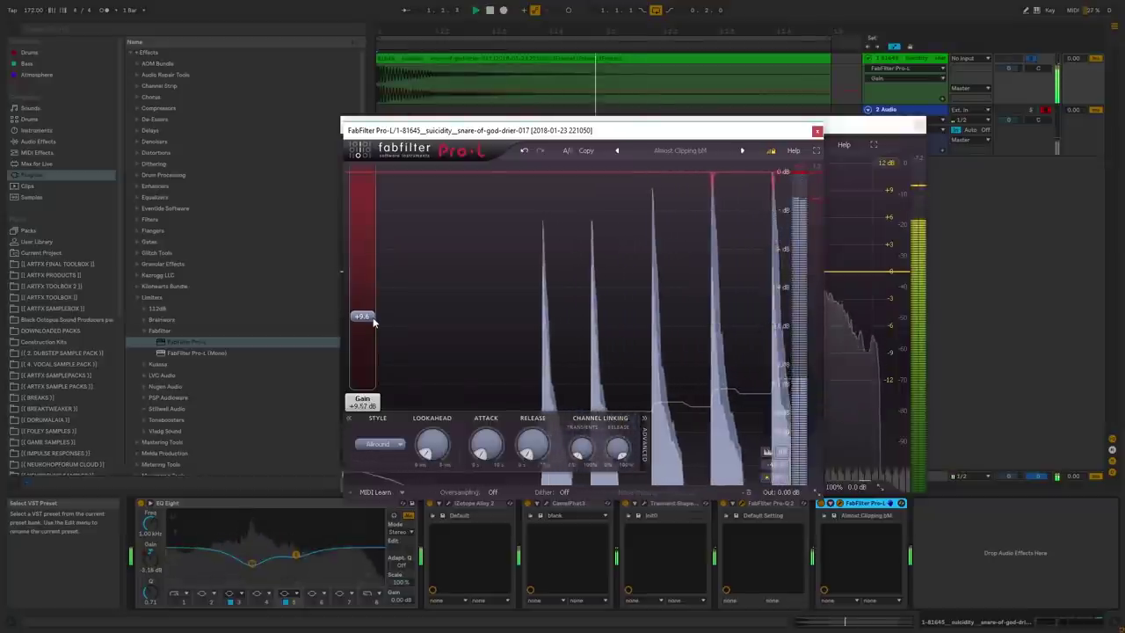
- In Pro-Q 2, add a low cut near 105 Hz and a 2.7 dB bell near 208 Hz
left_click(816, 130)
key("space")
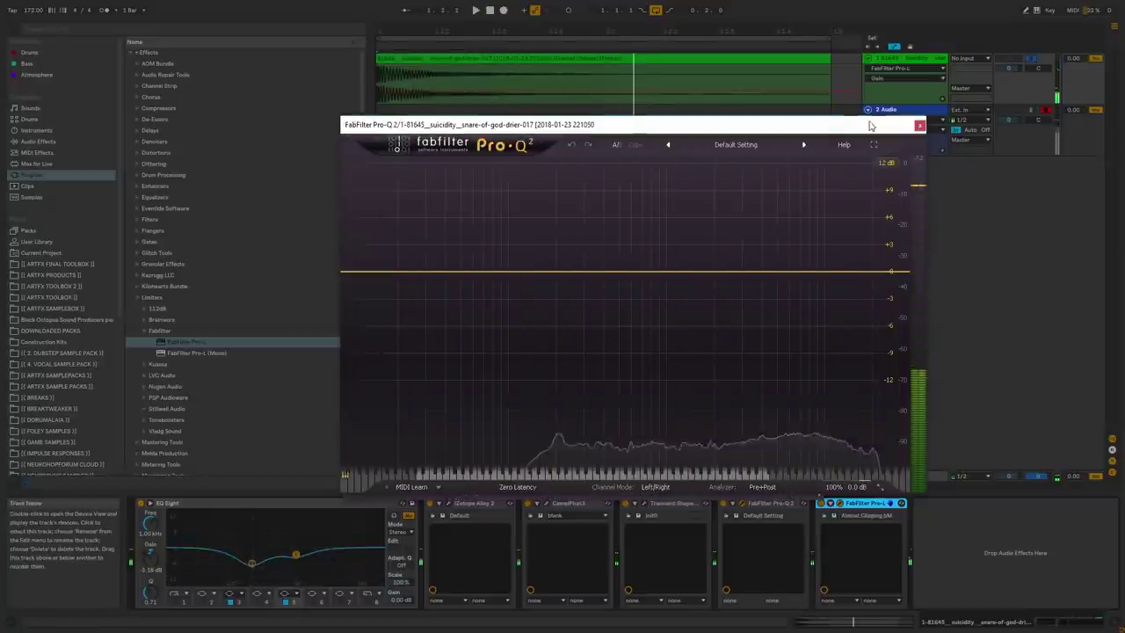
key("space")
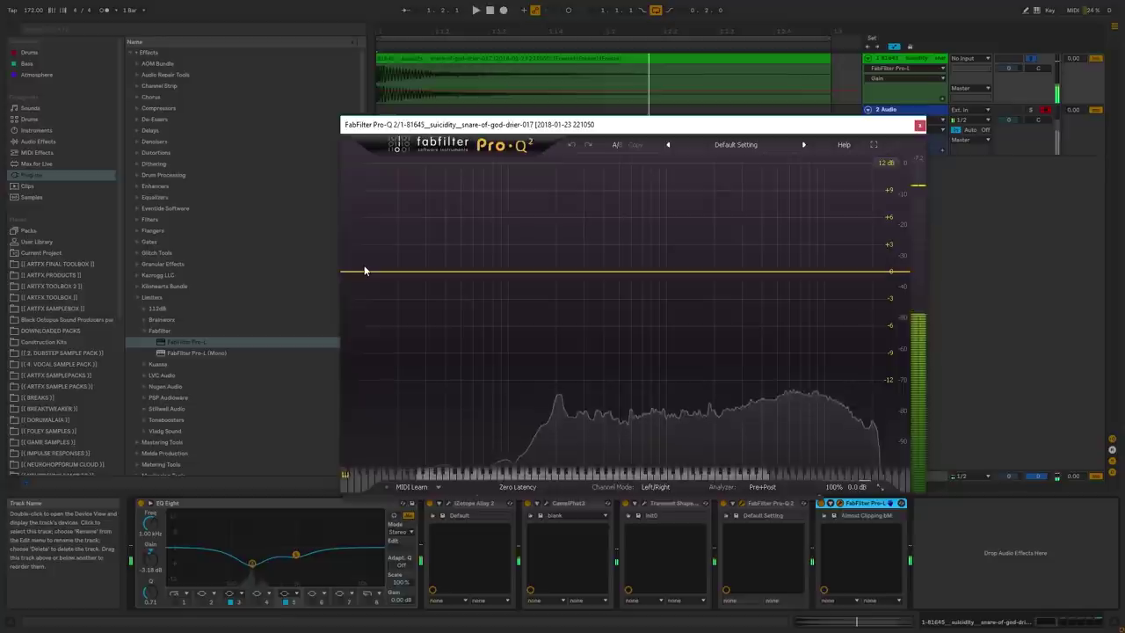
left_click_drag(364, 273, 518, 275)
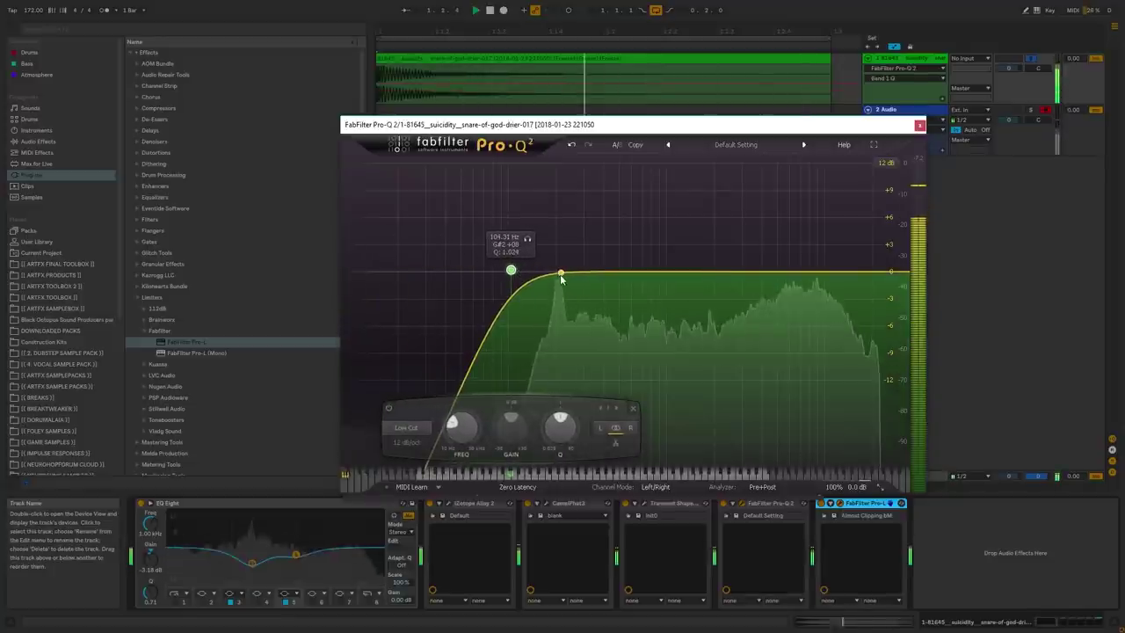
left_click(557, 276)
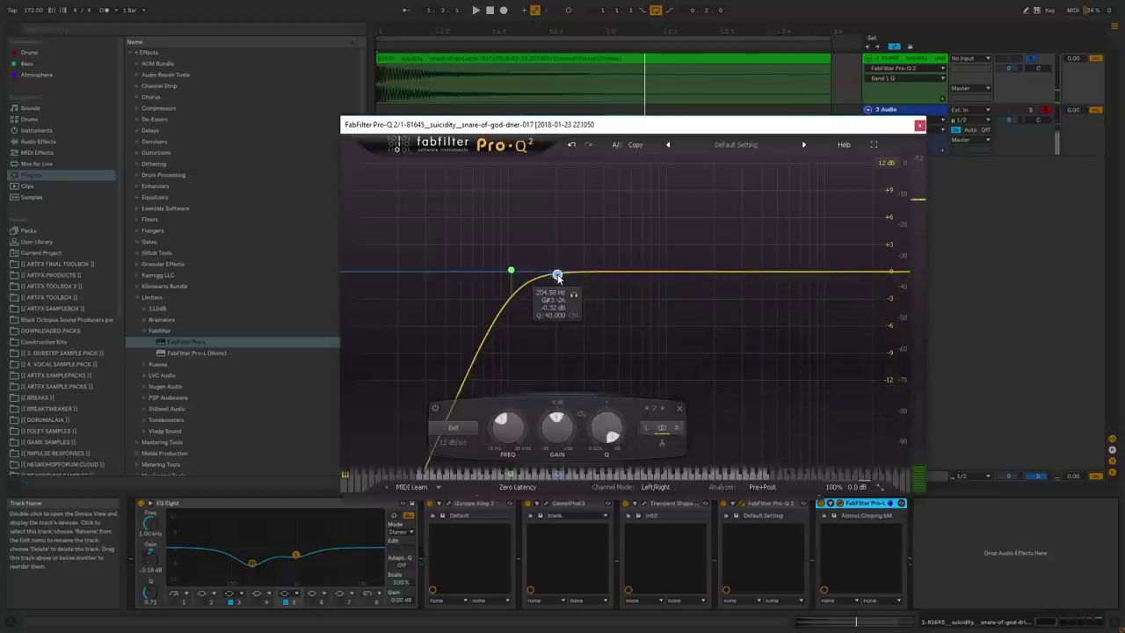
left_click_drag(557, 276, 557, 248)
key("space")
- Add gentle bell boosts around 630 Hz and around 3 kHz
scroll(558, 248, "down", 5)
key("space")
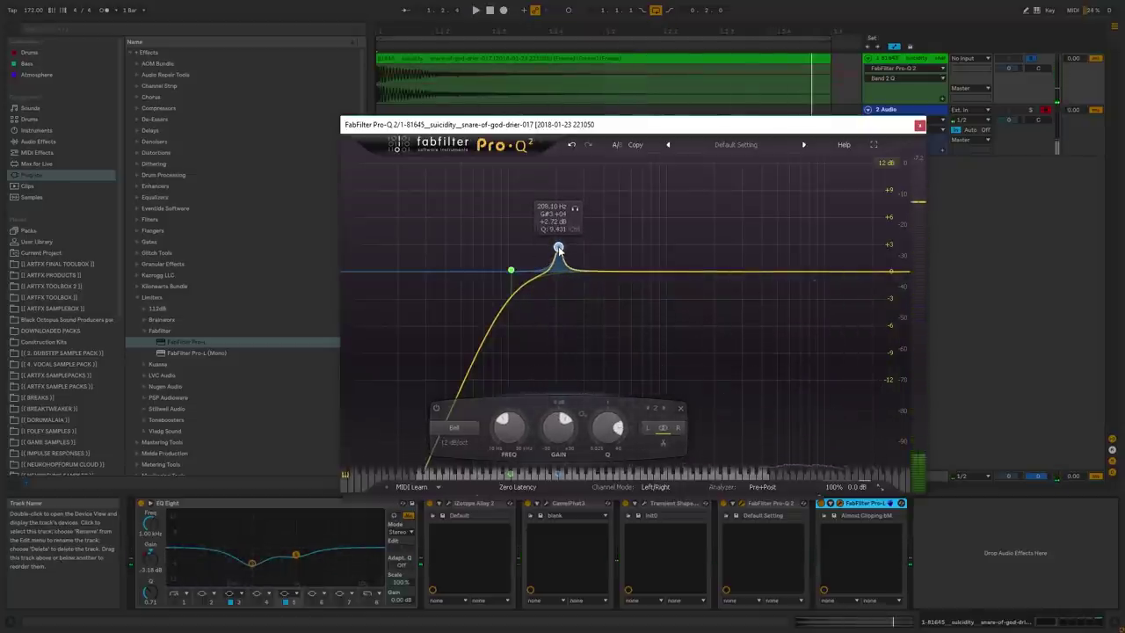
key("space")
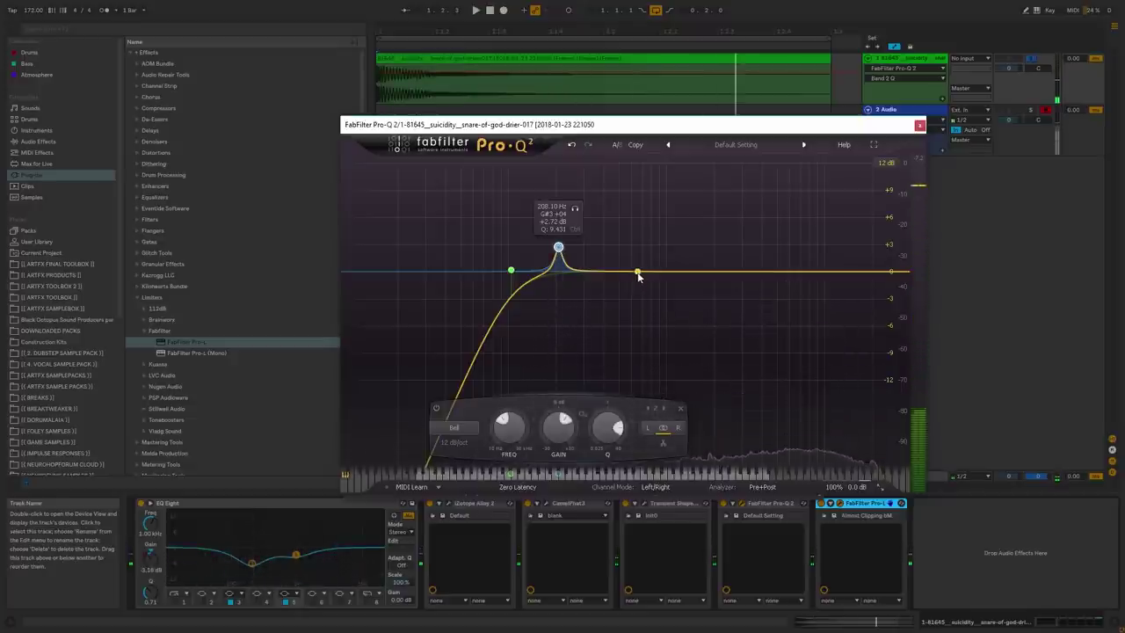
mouse_move(639, 276)
left_mouse_down()
mouse_move(636, 253)
mouse_move(640, 295)
mouse_move(634, 259)
left_mouse_up()
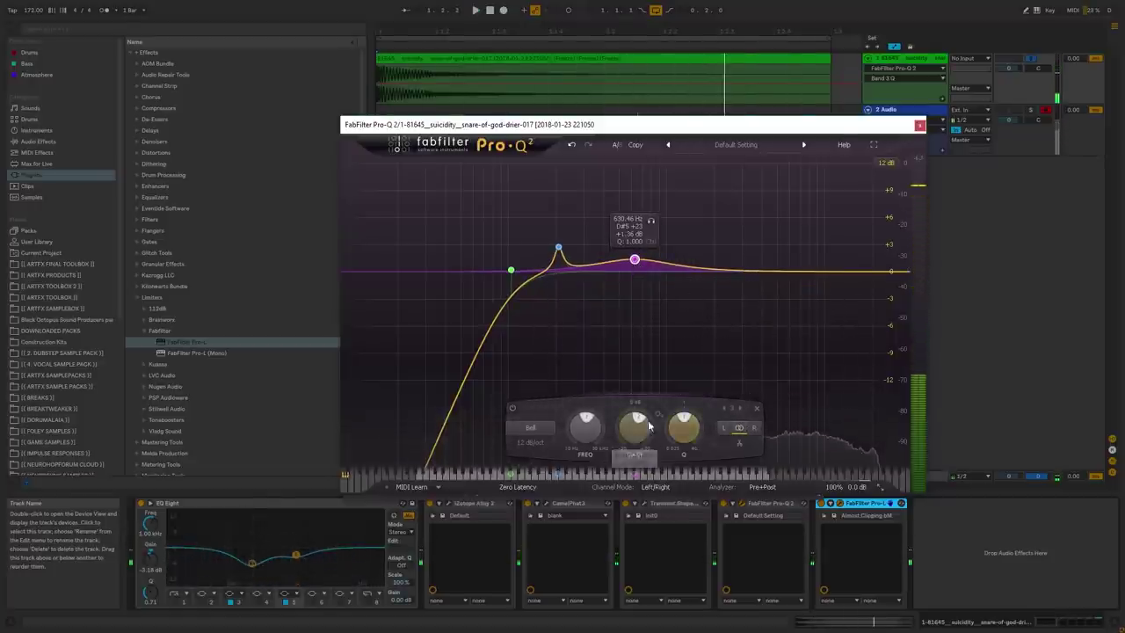
left_click(760, 256)
key("space")
left_click_drag(761, 257, 746, 259)
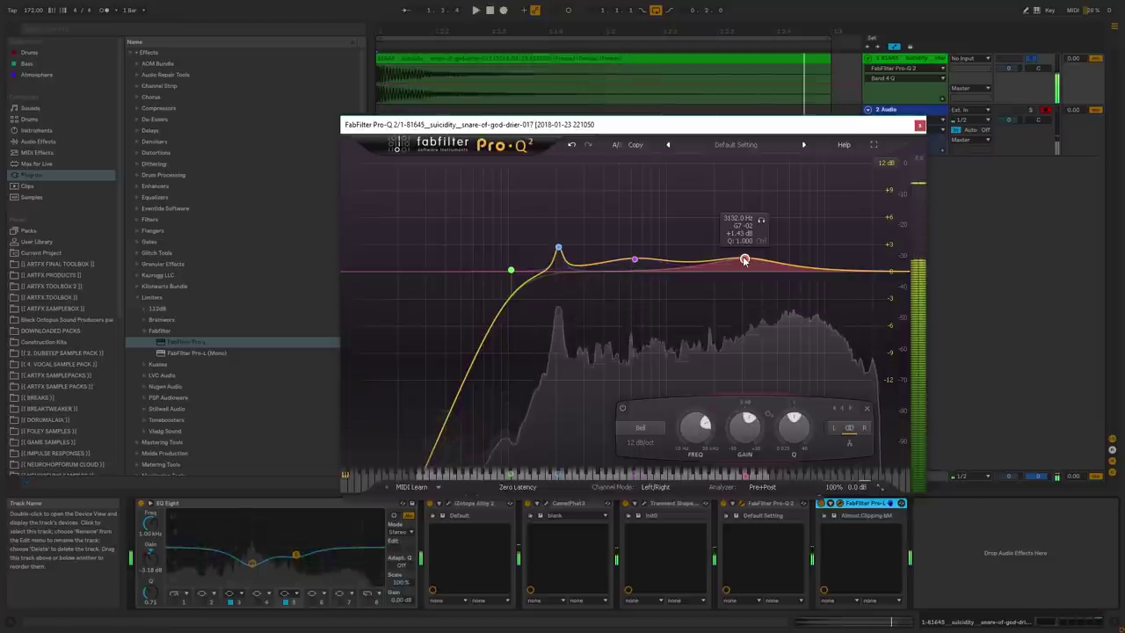
- Audition the full plug-in chain, then freeze and flatten the snare track to audio
left_click(919, 124)
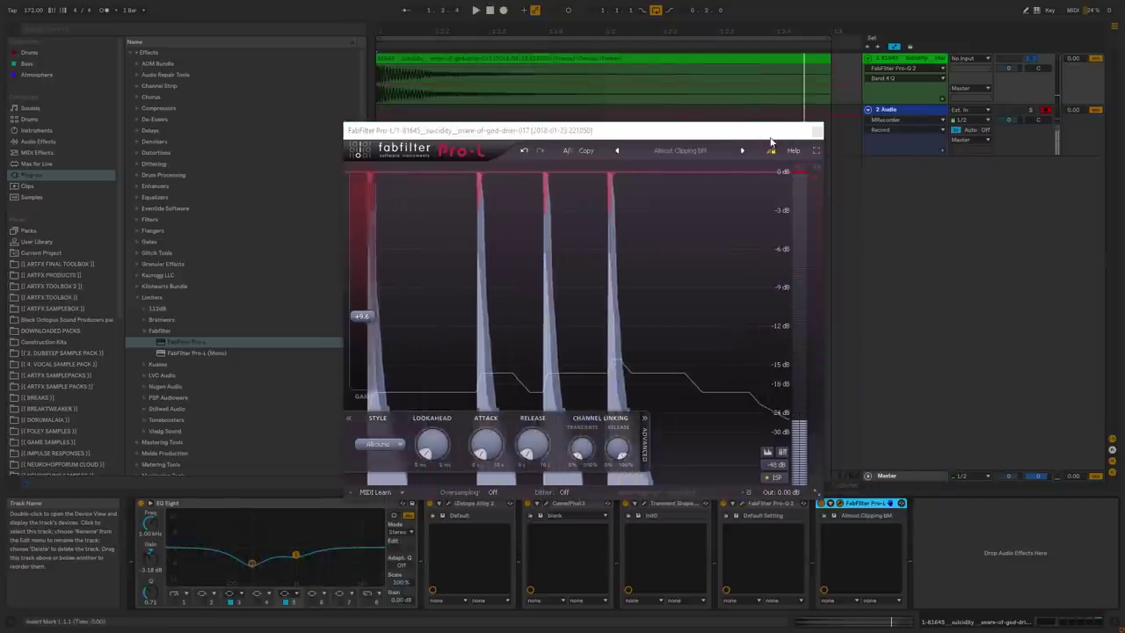
key("space")
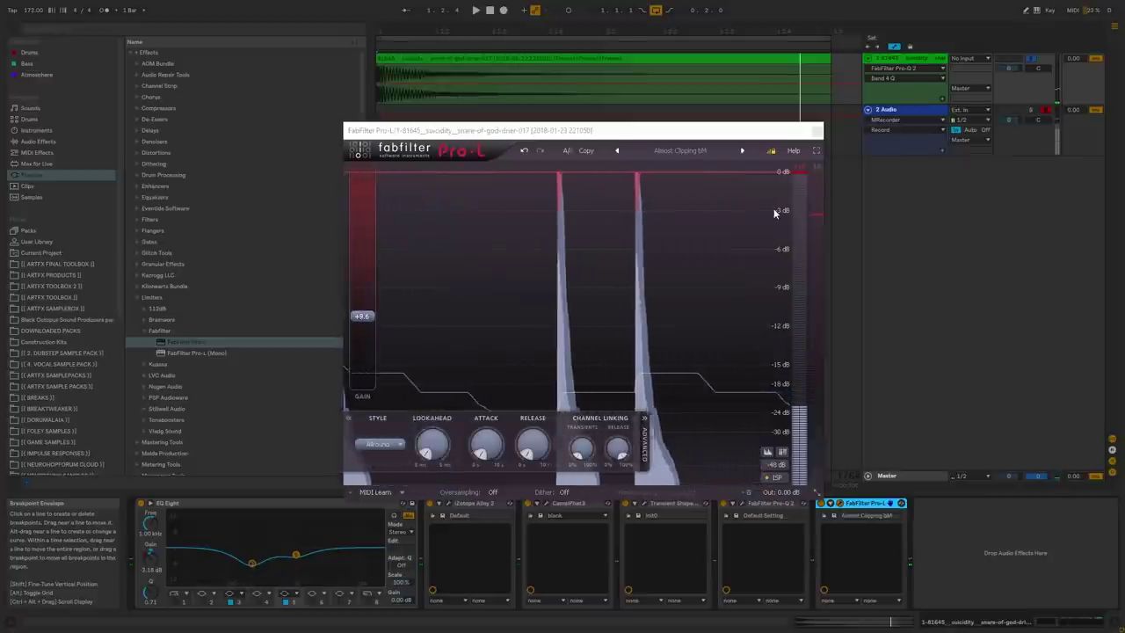
left_click(816, 130)
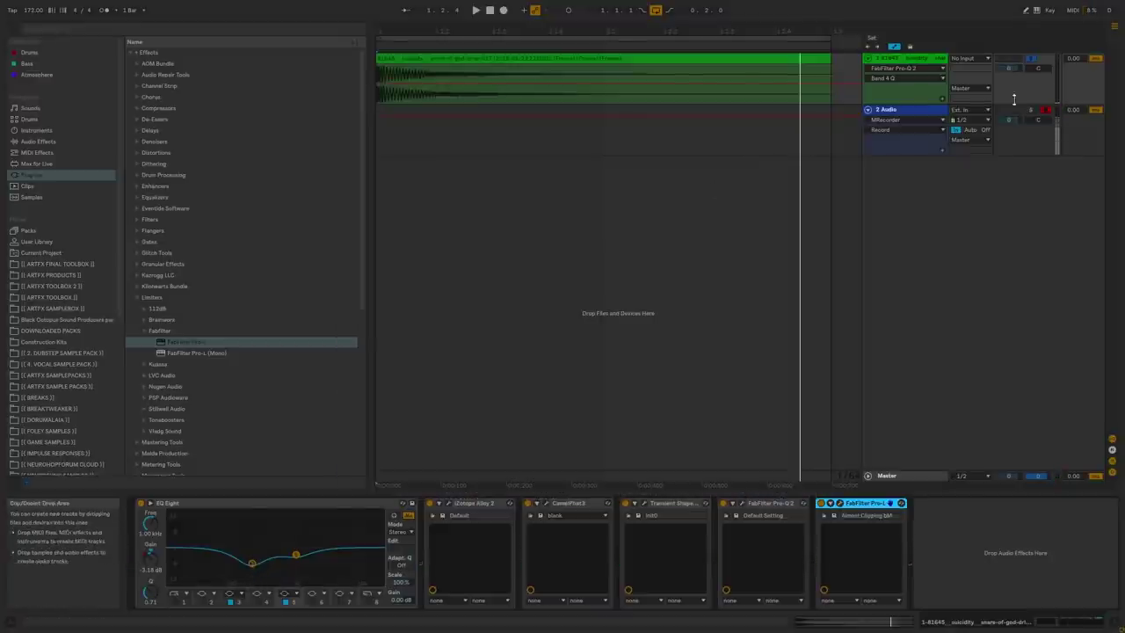
right_click(904, 55)
left_click(936, 127)
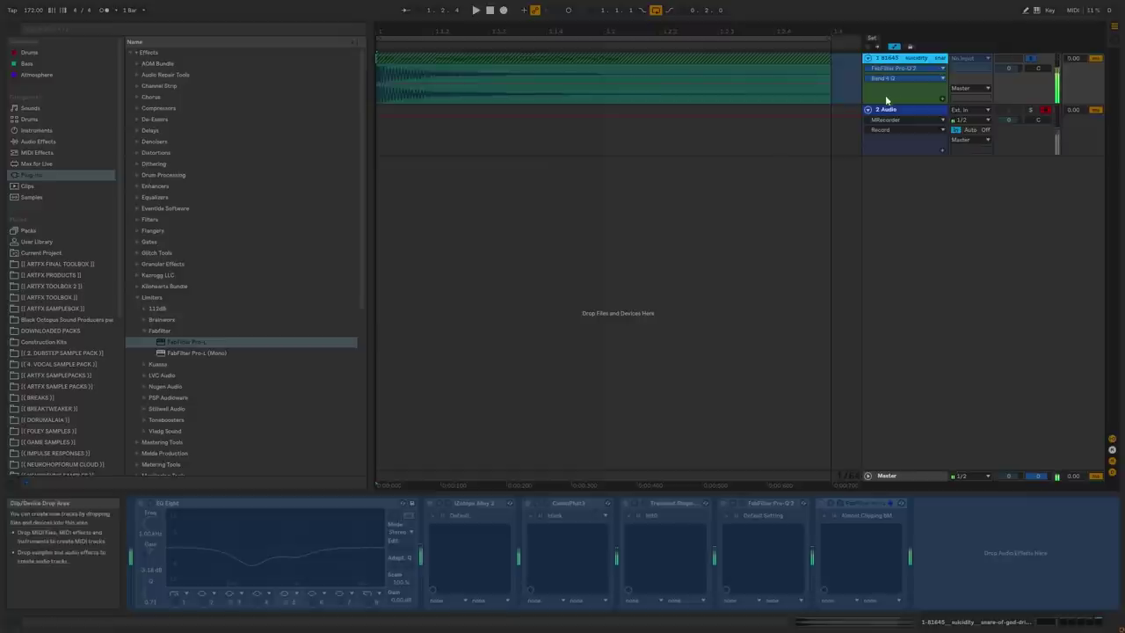
right_click(898, 58)
left_click(827, 156)
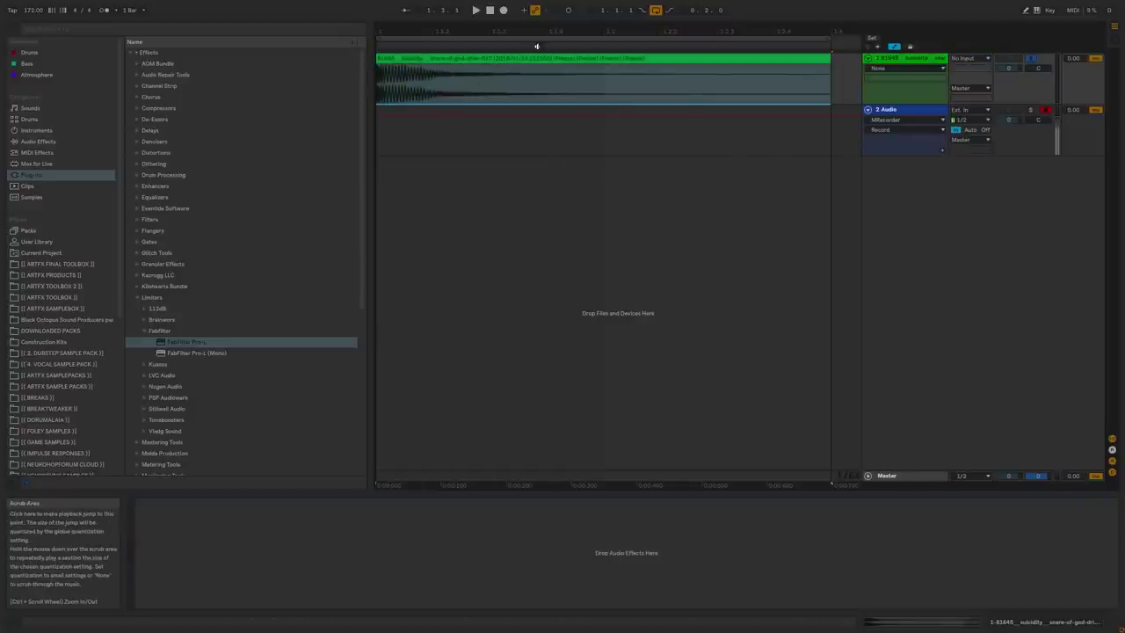
left_click(531, 45)
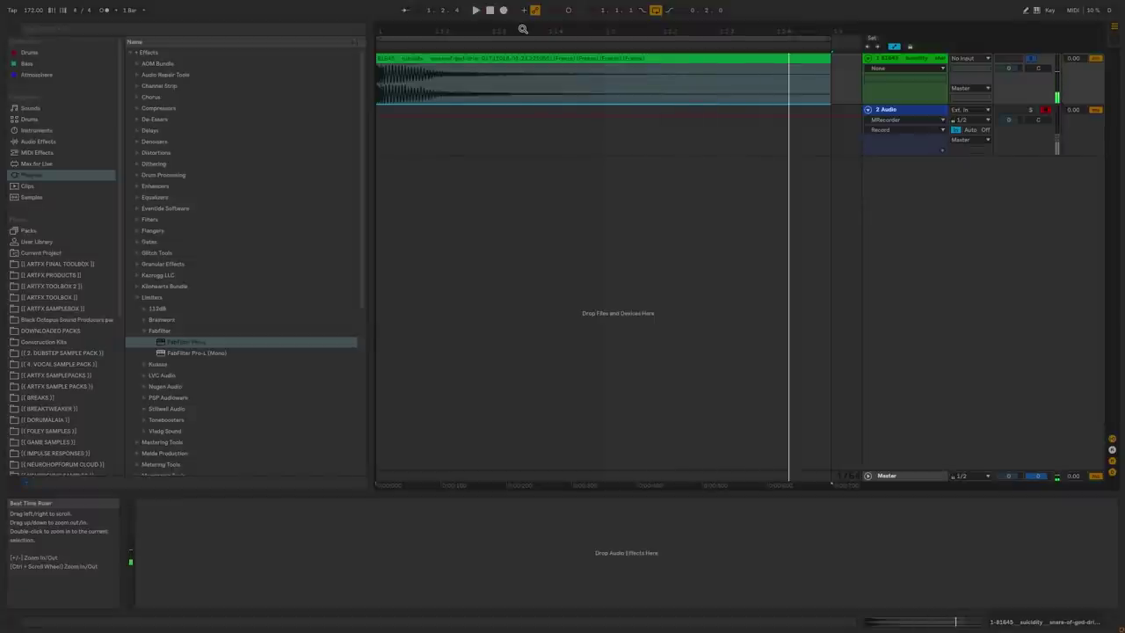